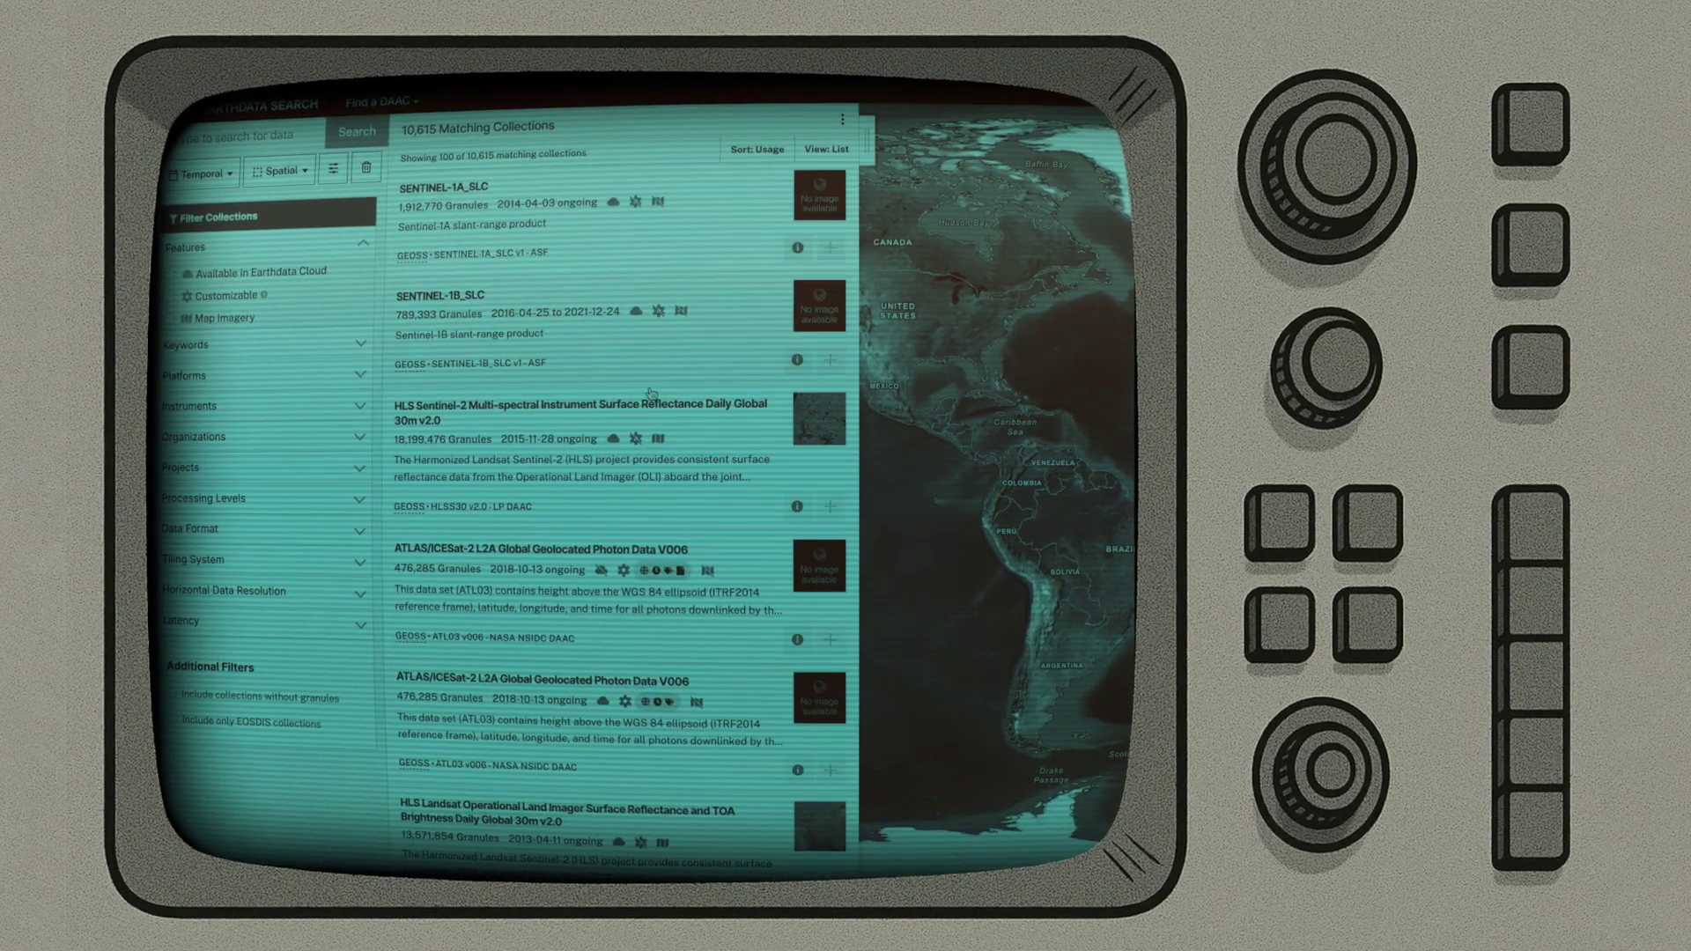
Step: Scroll down through the Earthdata Search home page for NASA's Earth observations
{"action": "scroll", "coordinate": [724, 626], "scroll_direction": "down", "scroll_amount": 5}
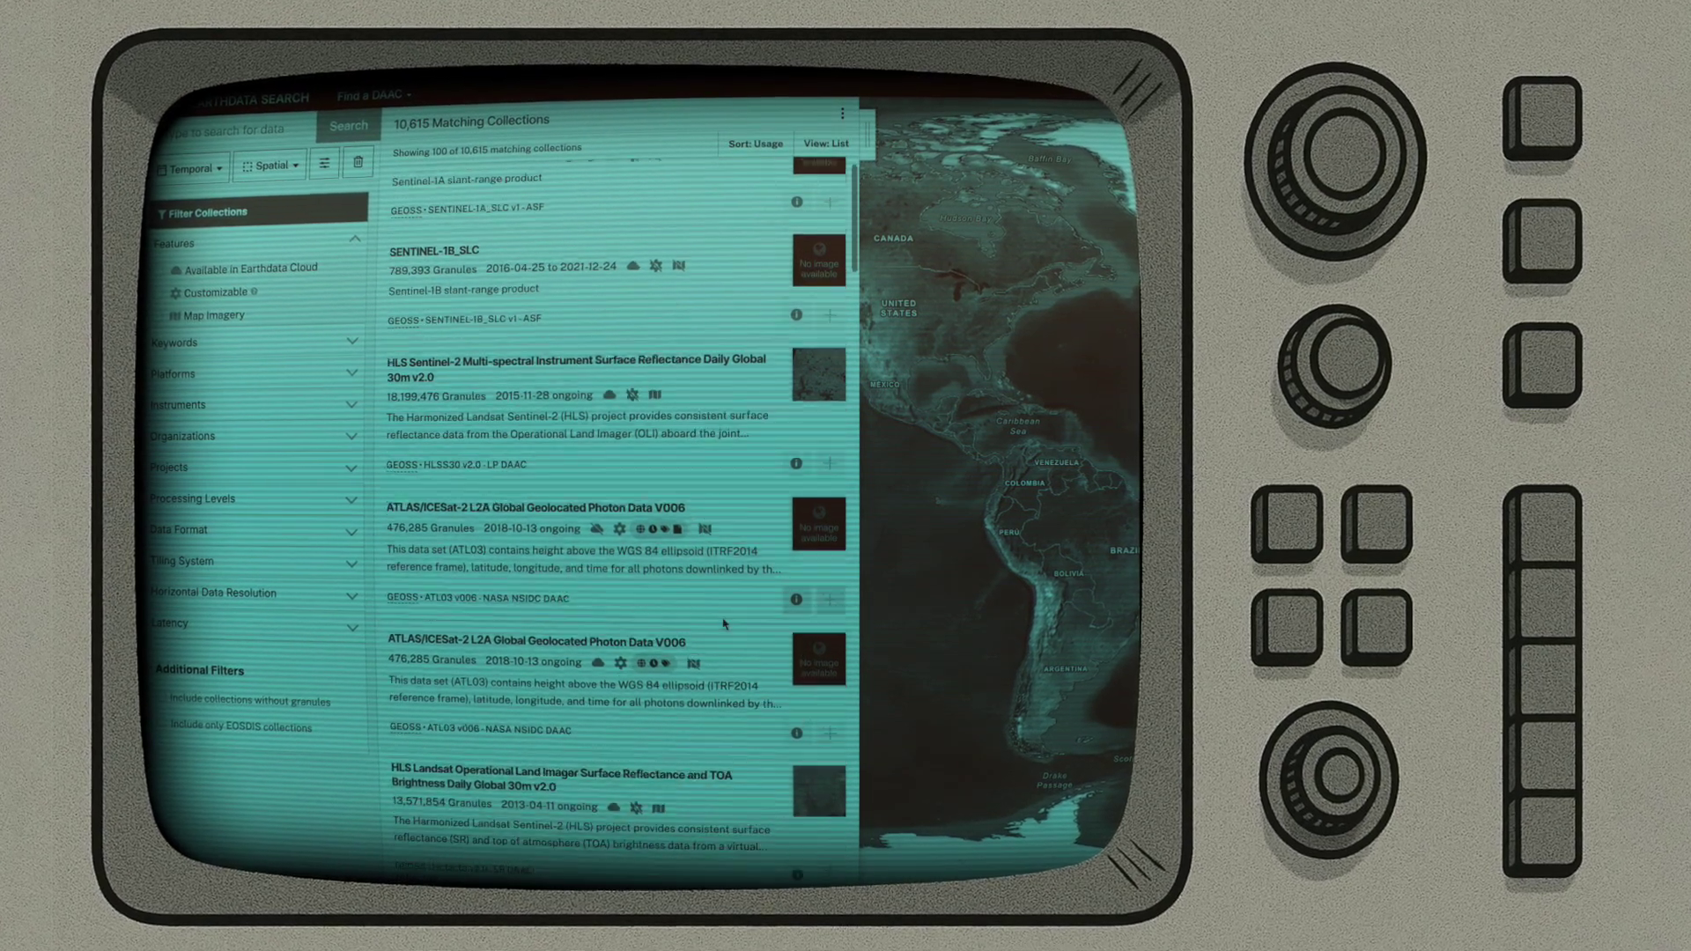
{"action": "scroll", "coordinate": [722, 626], "scroll_direction": "down", "scroll_amount": 5}
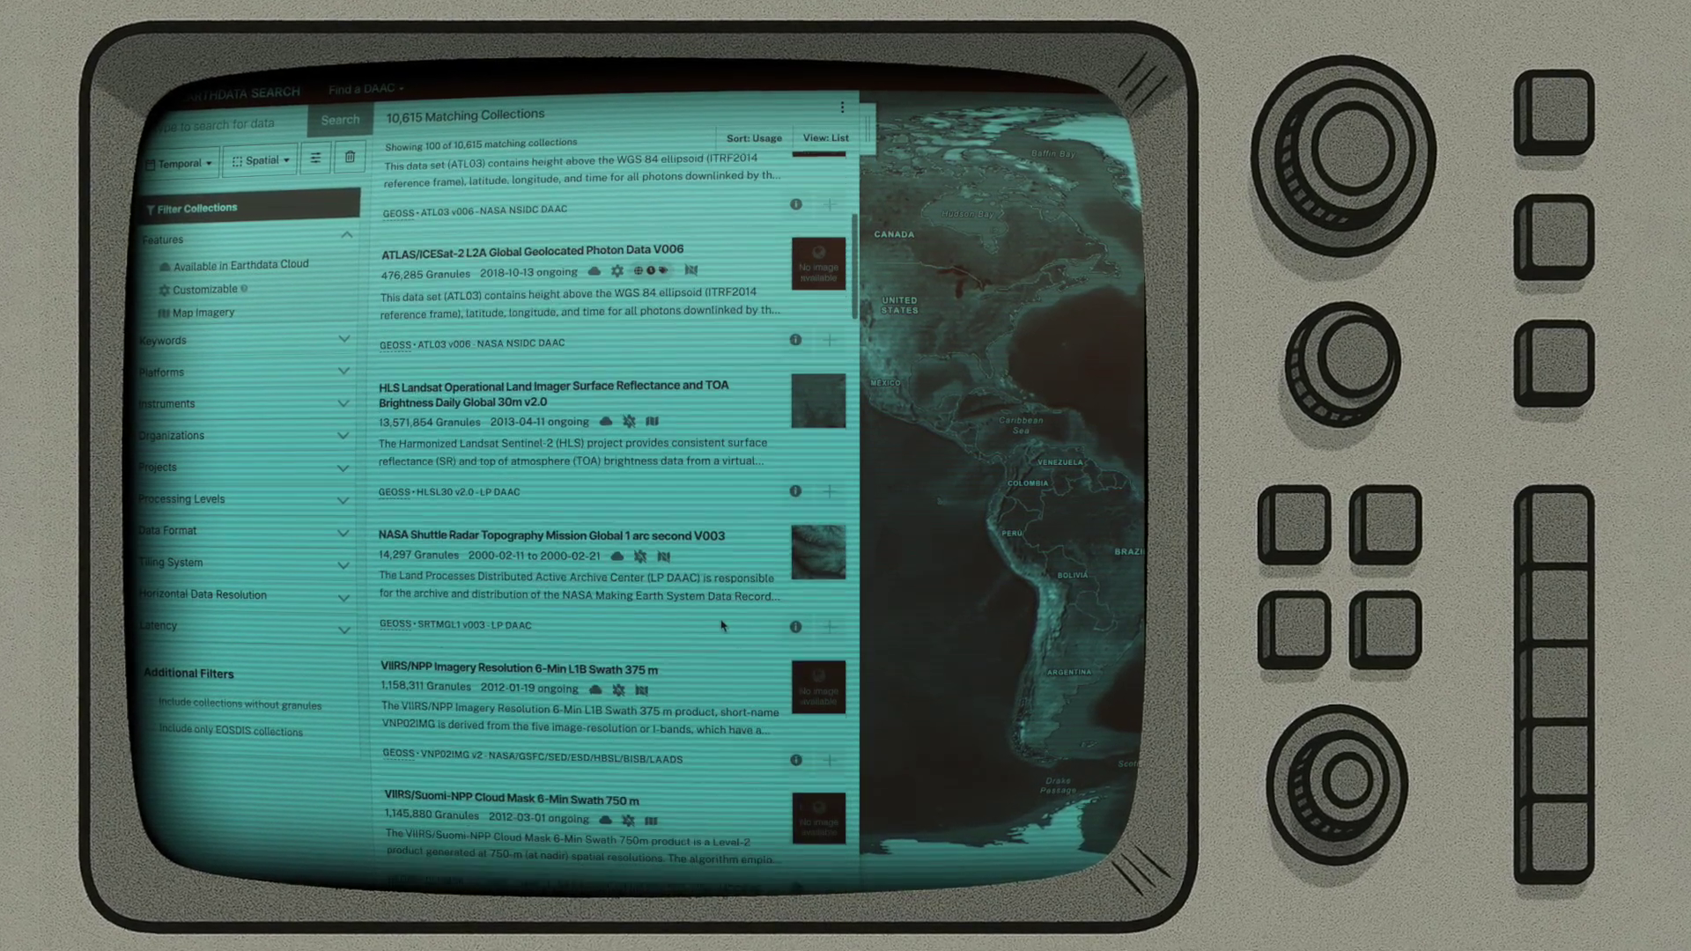
{"action": "scroll", "coordinate": [721, 627], "scroll_direction": "down", "scroll_amount": 10}
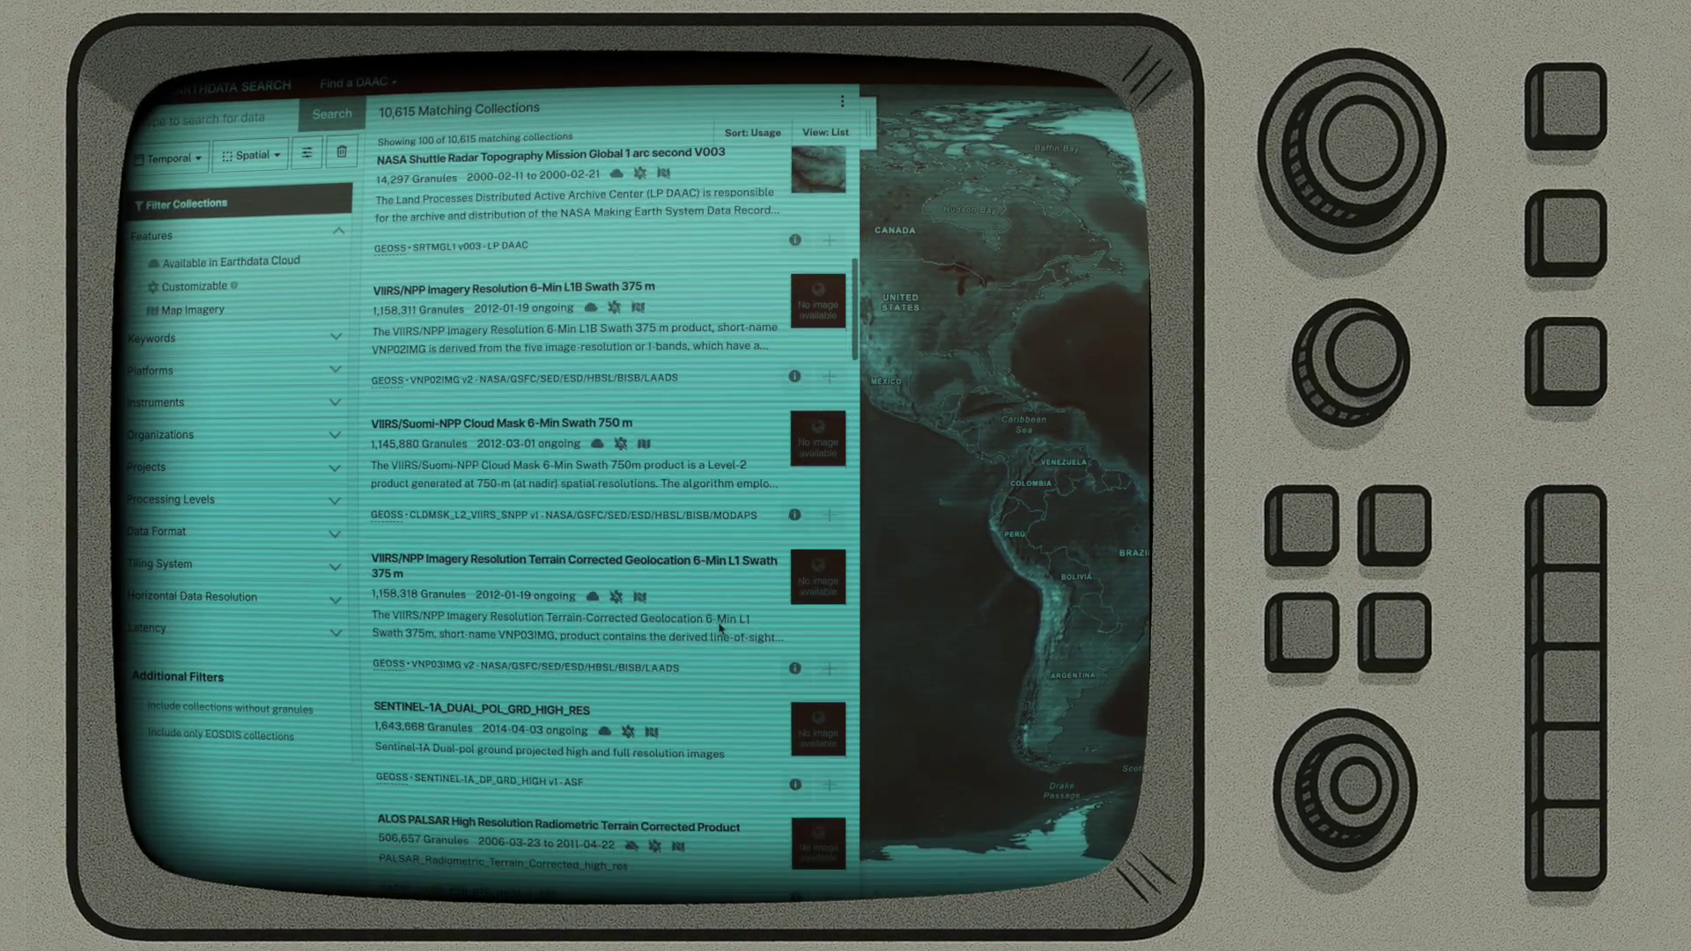
{"action": "scroll", "coordinate": [721, 631], "scroll_direction": "down", "scroll_amount": 5}
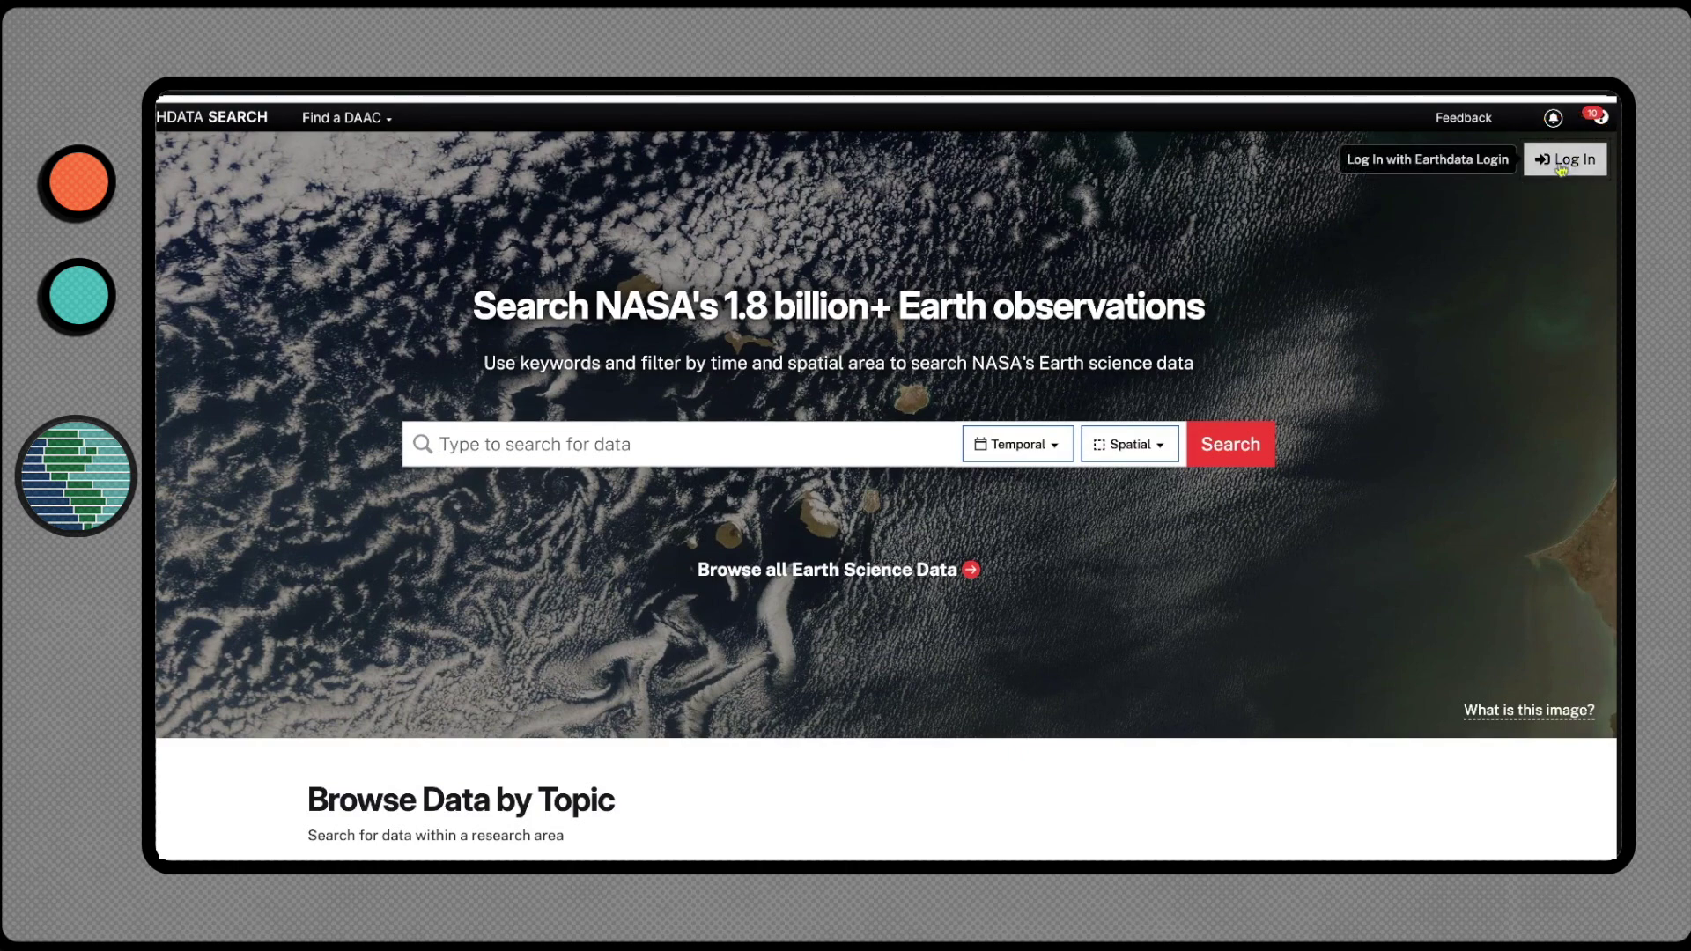
Step: Sign in with Earthdata Login and search collections for 'supercell', which returns 0 results
{"action": "left_click", "coordinate": [1561, 166]}
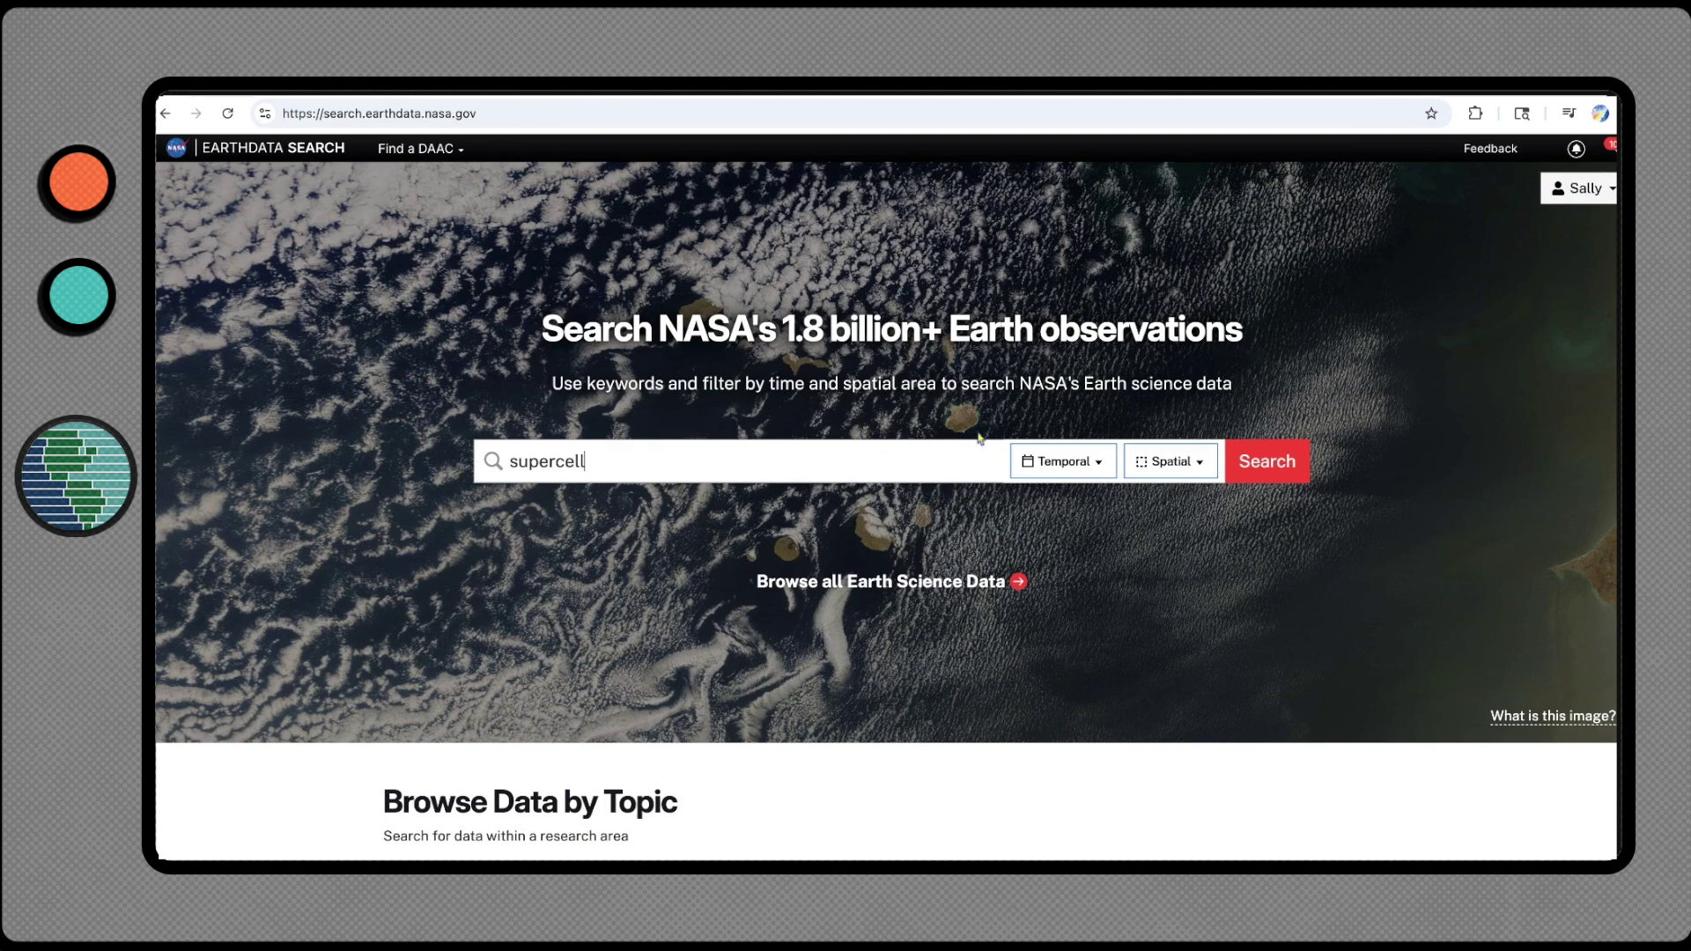
{"action": "left_click", "coordinate": [1268, 467]}
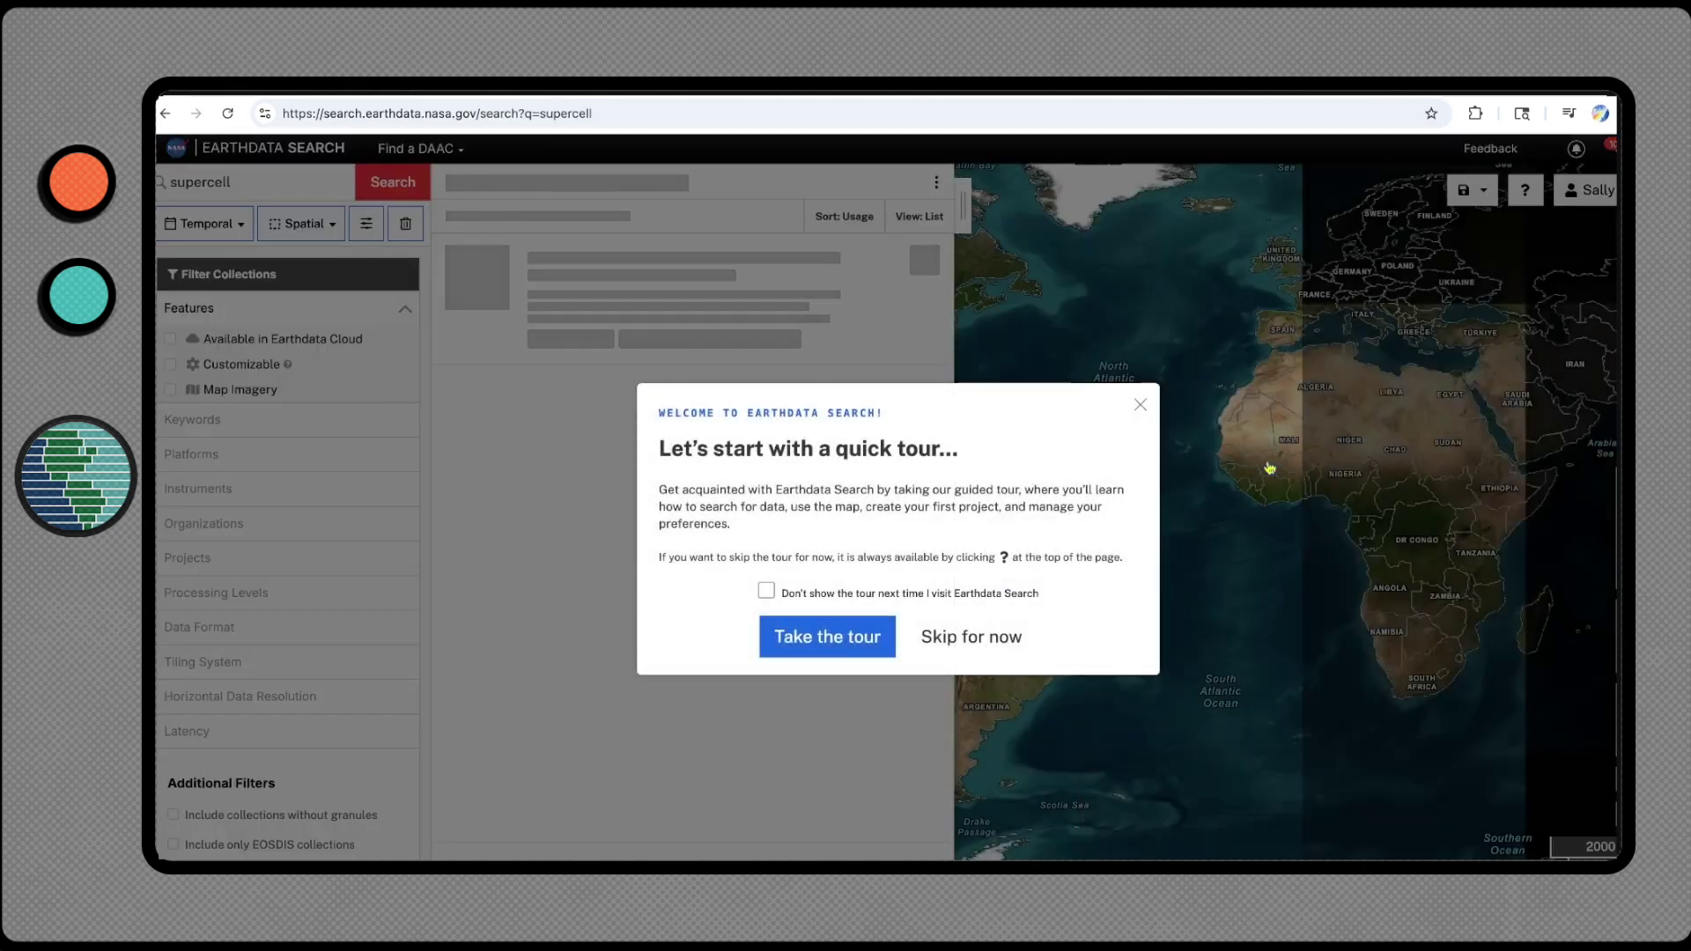
Step: Skip the welcome tour and return to the 'supercell' query showing 0 collections
{"action": "left_click", "coordinate": [984, 636]}
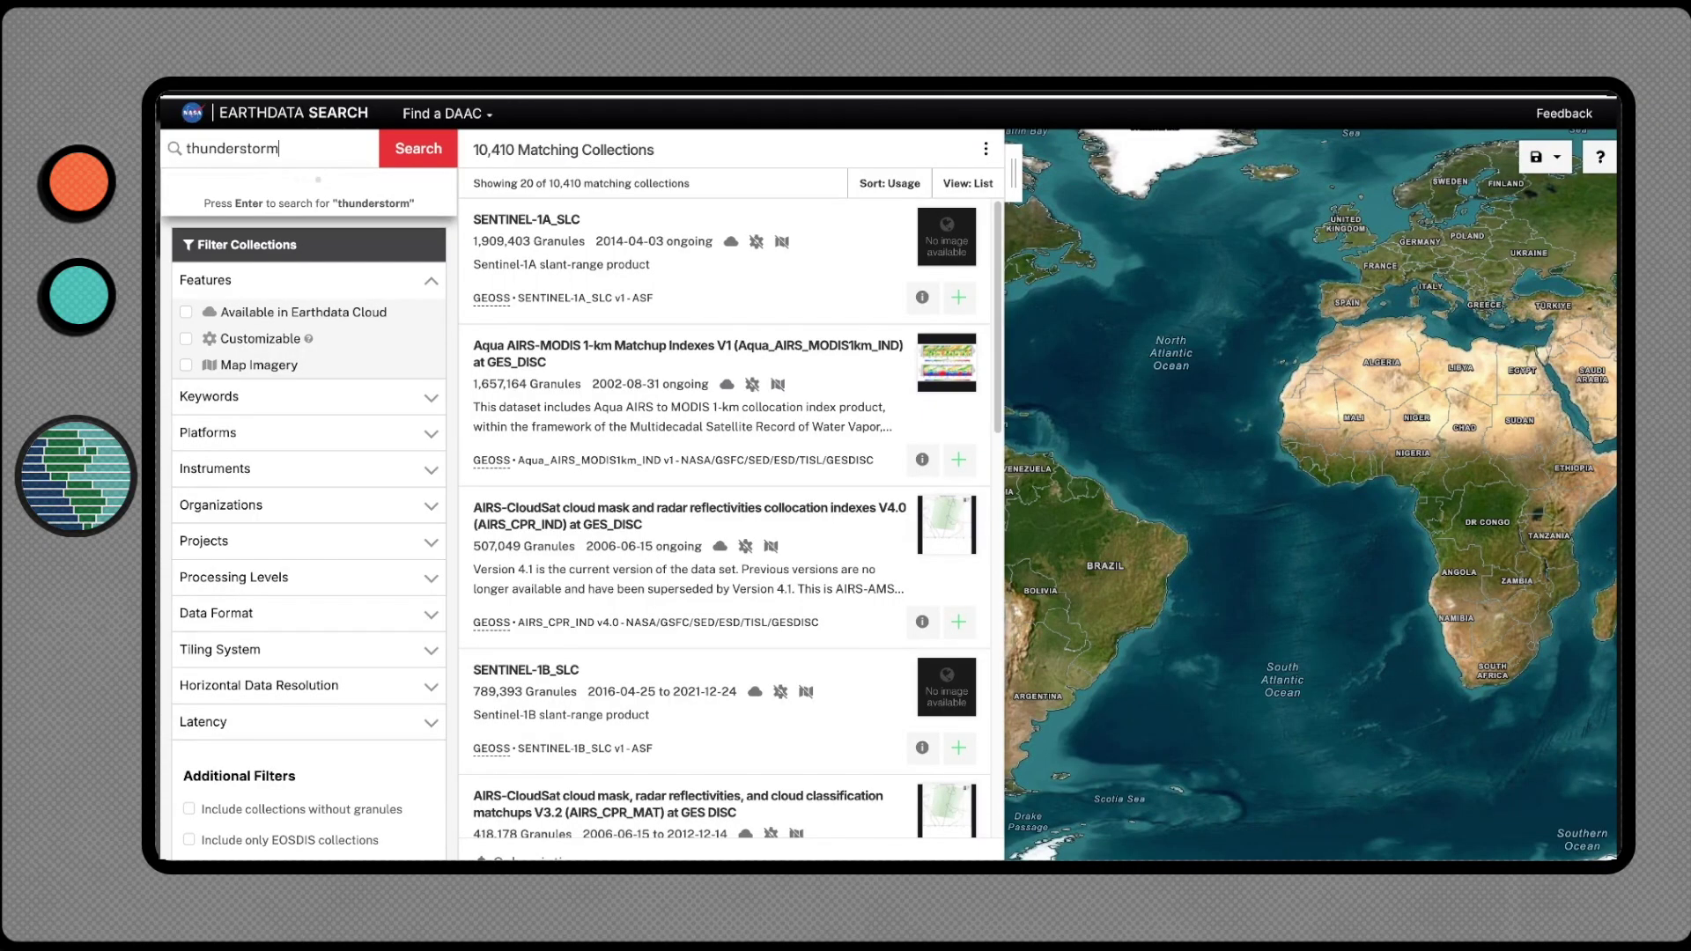
{"action": "left_click", "coordinate": [393, 151]}
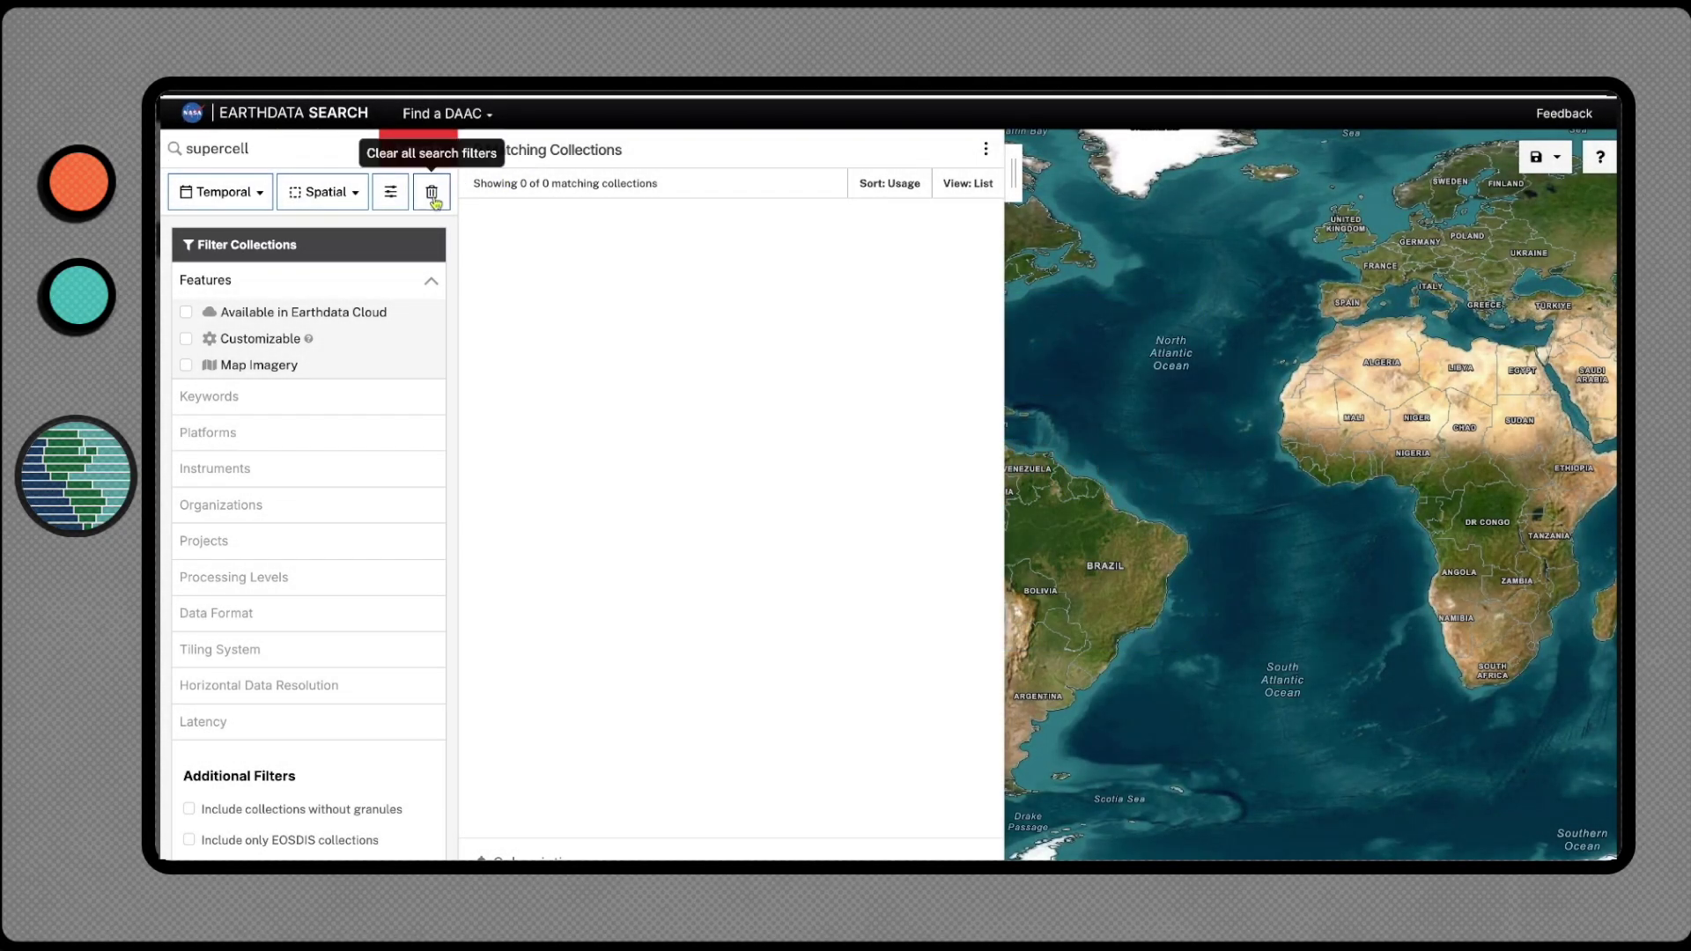
Step: Search for thunderstorm, severe storm and precipitation event, then clear back to all 10,410 collections
{"action": "left_click", "coordinate": [431, 194]}
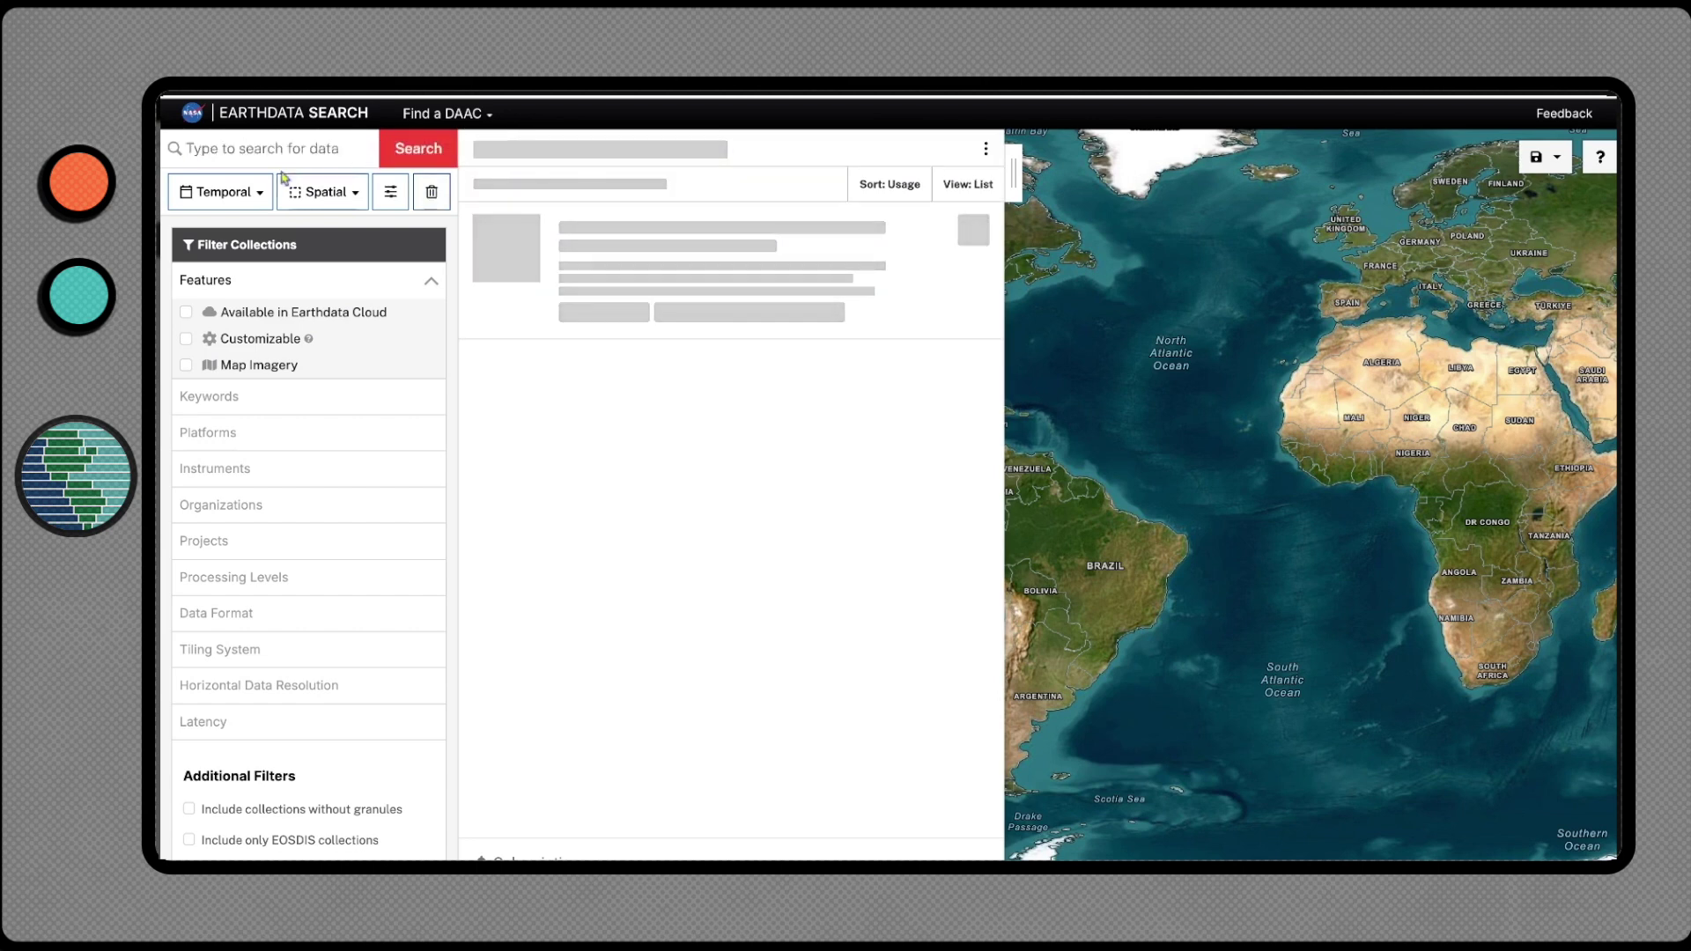
{"action": "type", "text": "thunderstorm"}
{"action": "left_click", "coordinate": [406, 152]}
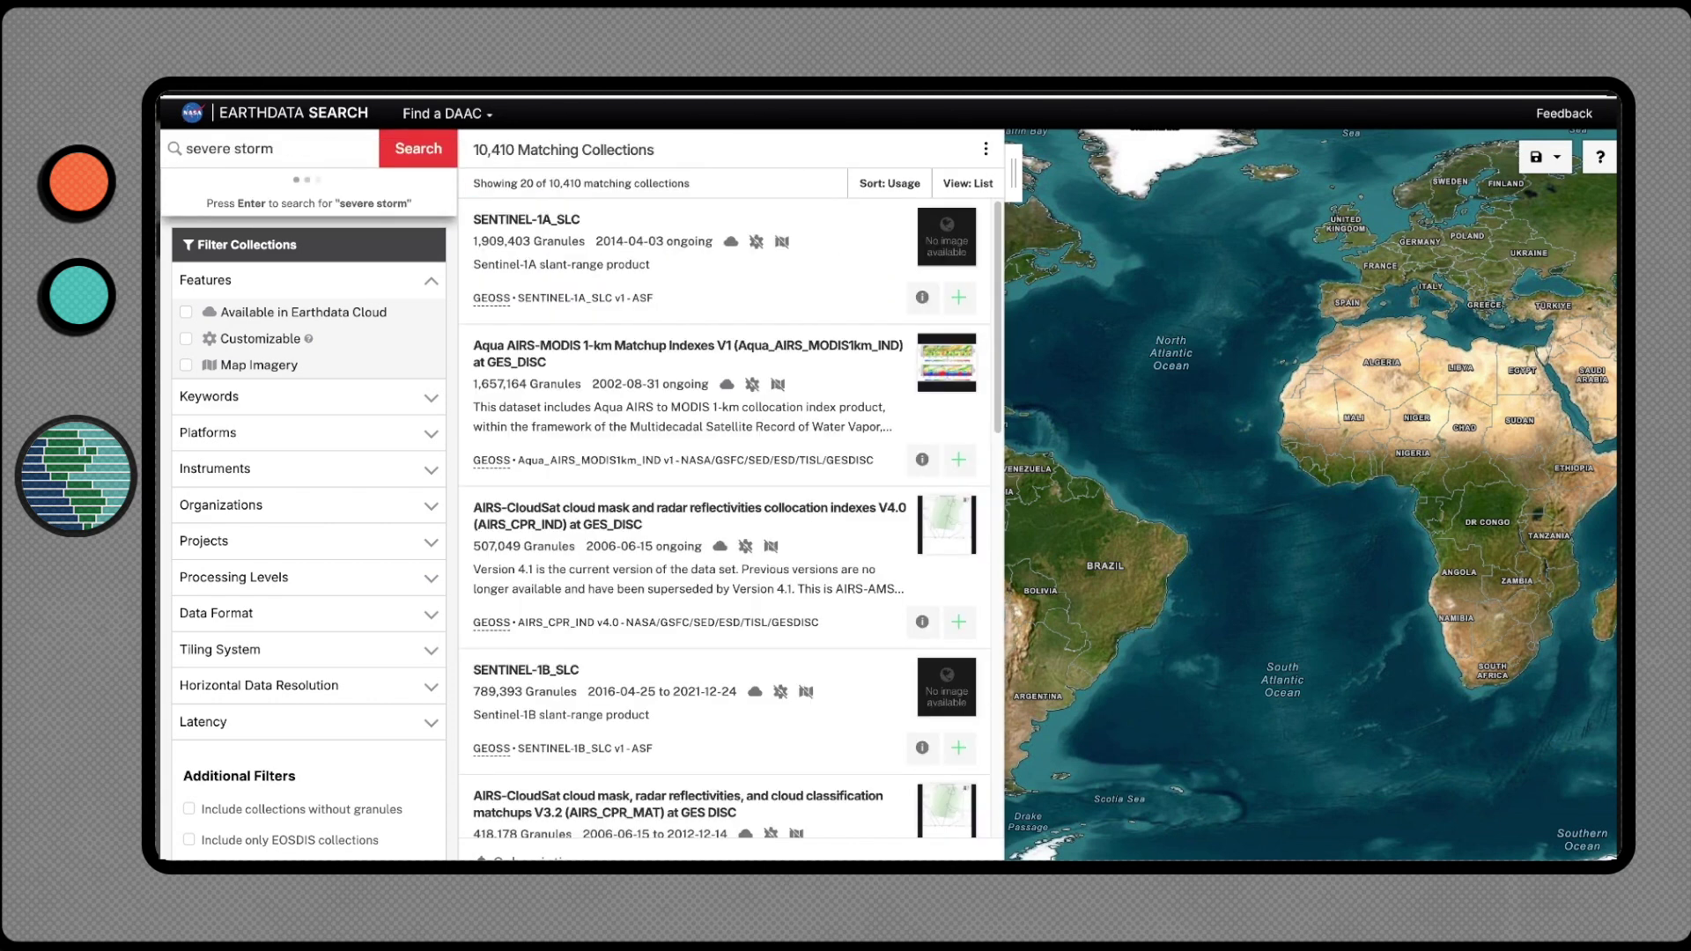
{"action": "left_click", "coordinate": [408, 164]}
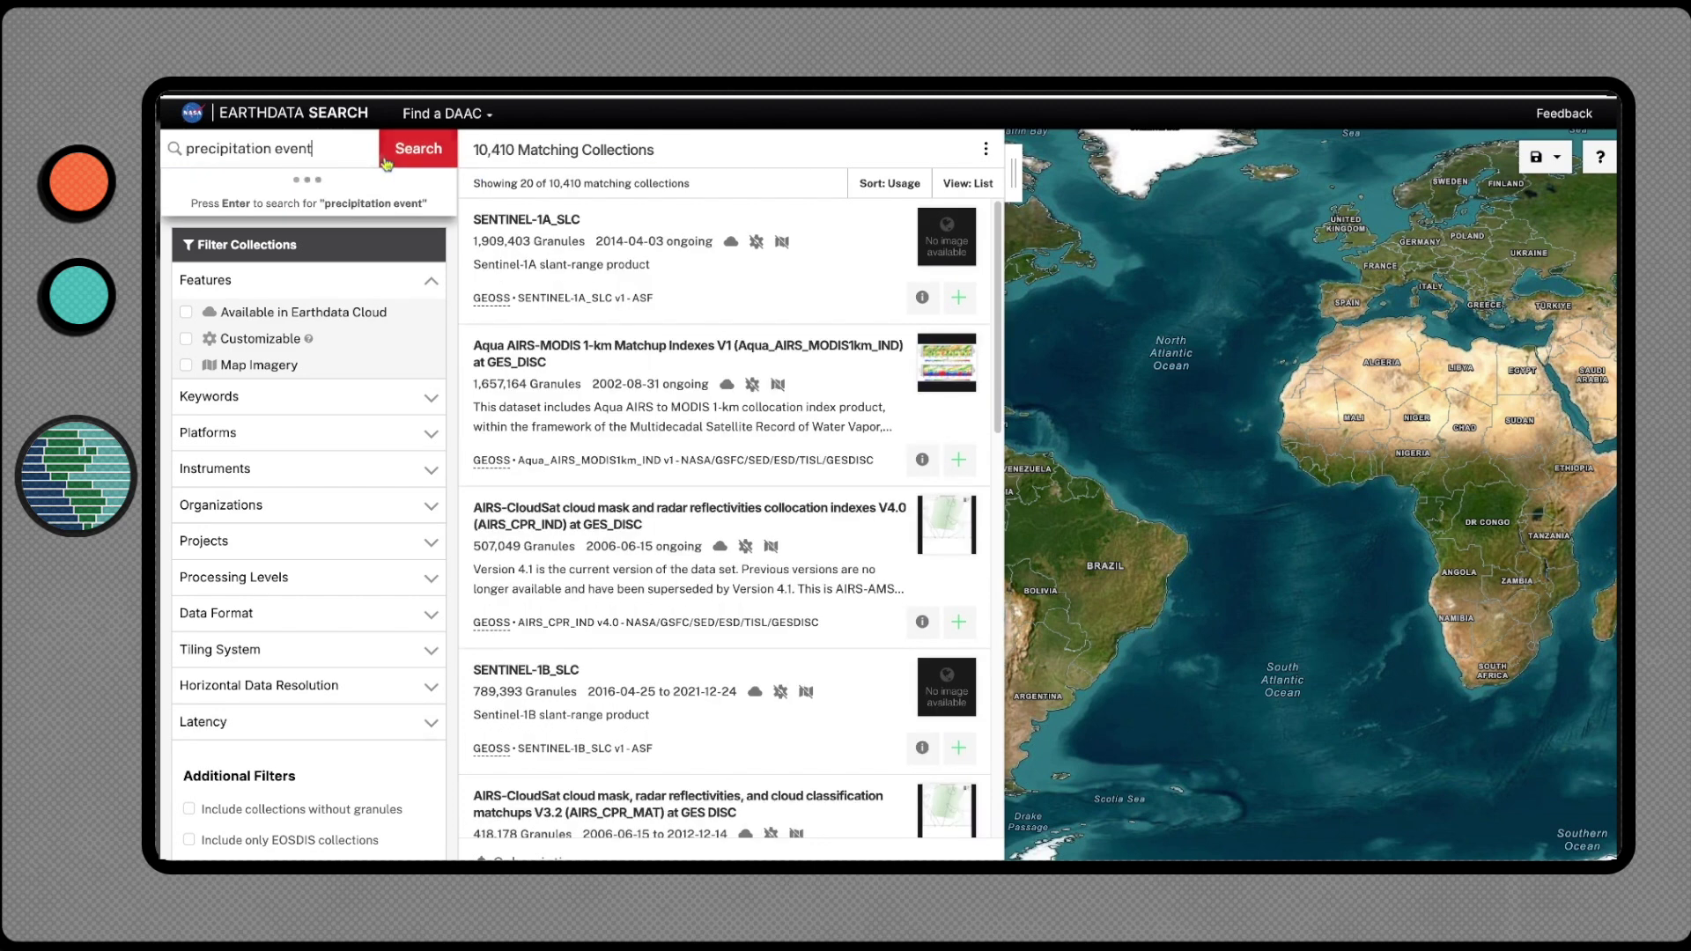
{"action": "left_click", "coordinate": [398, 164]}
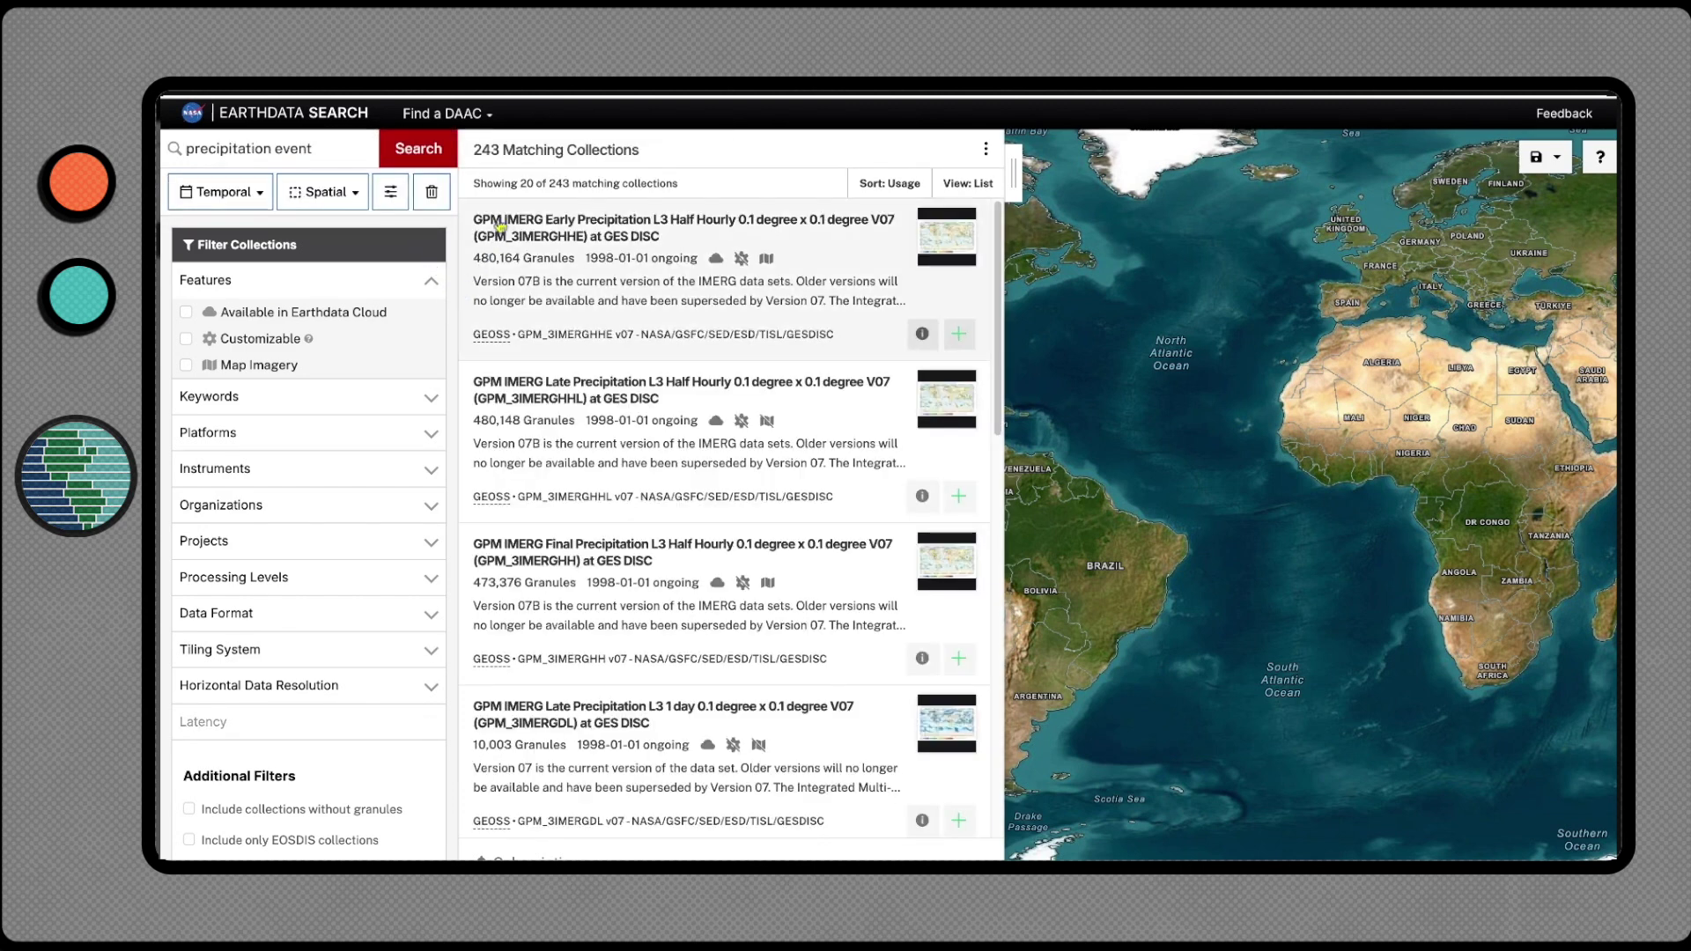
{"action": "left_click", "coordinate": [431, 192]}
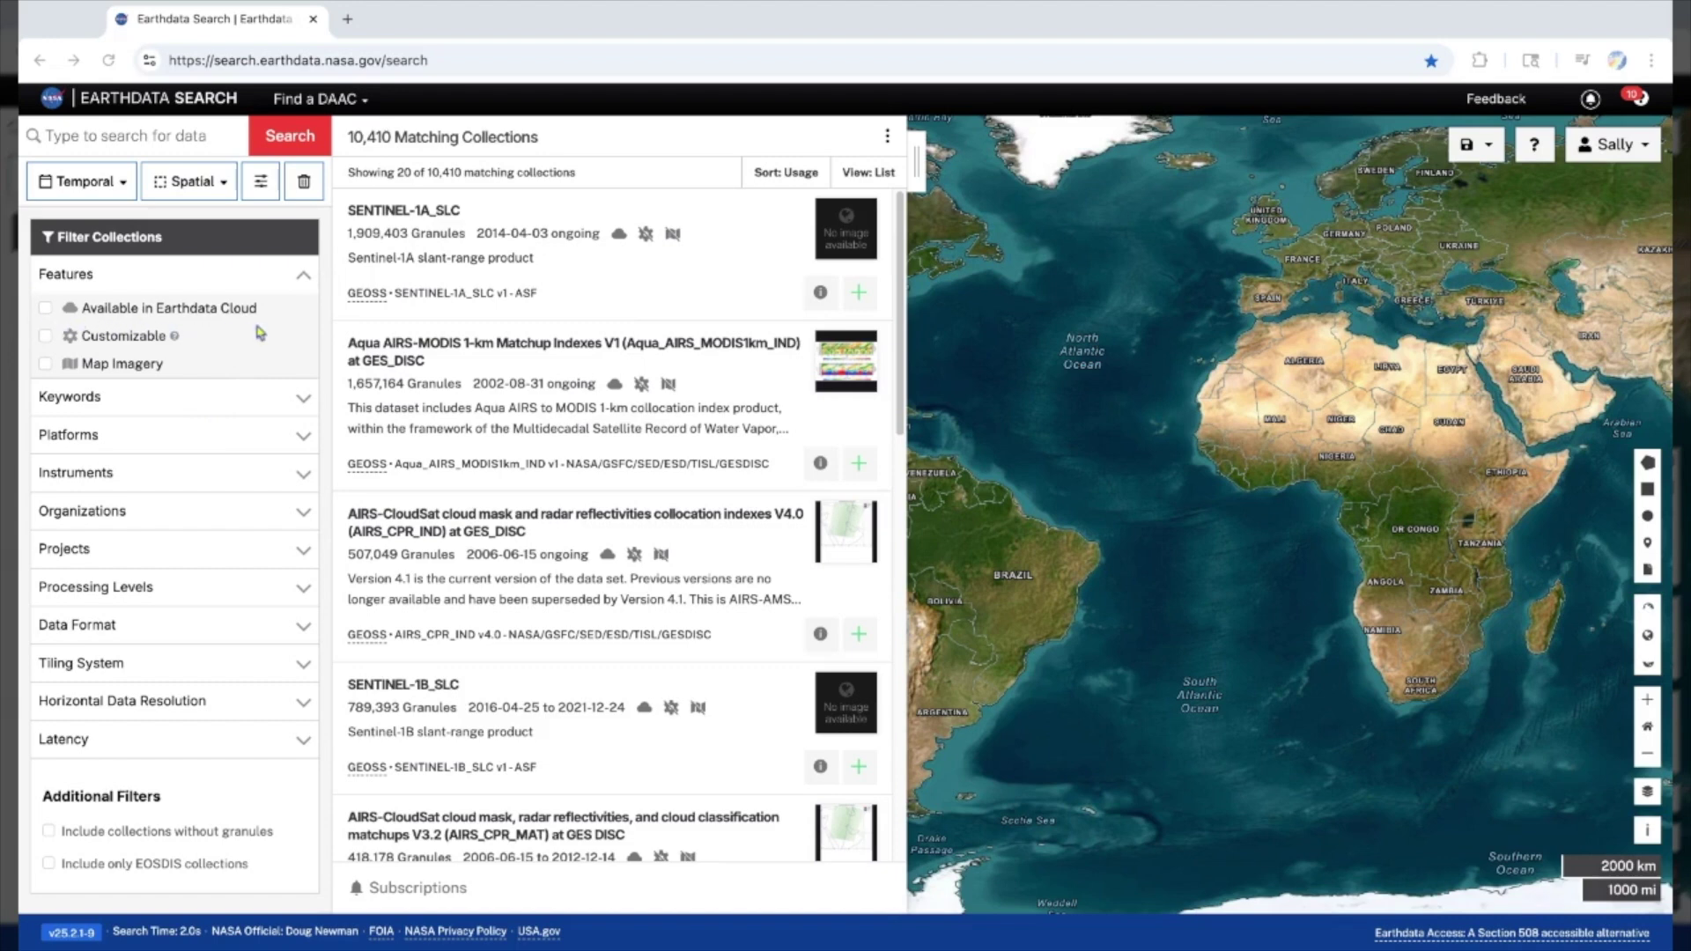
{"action": "left_click", "coordinate": [46, 310]}
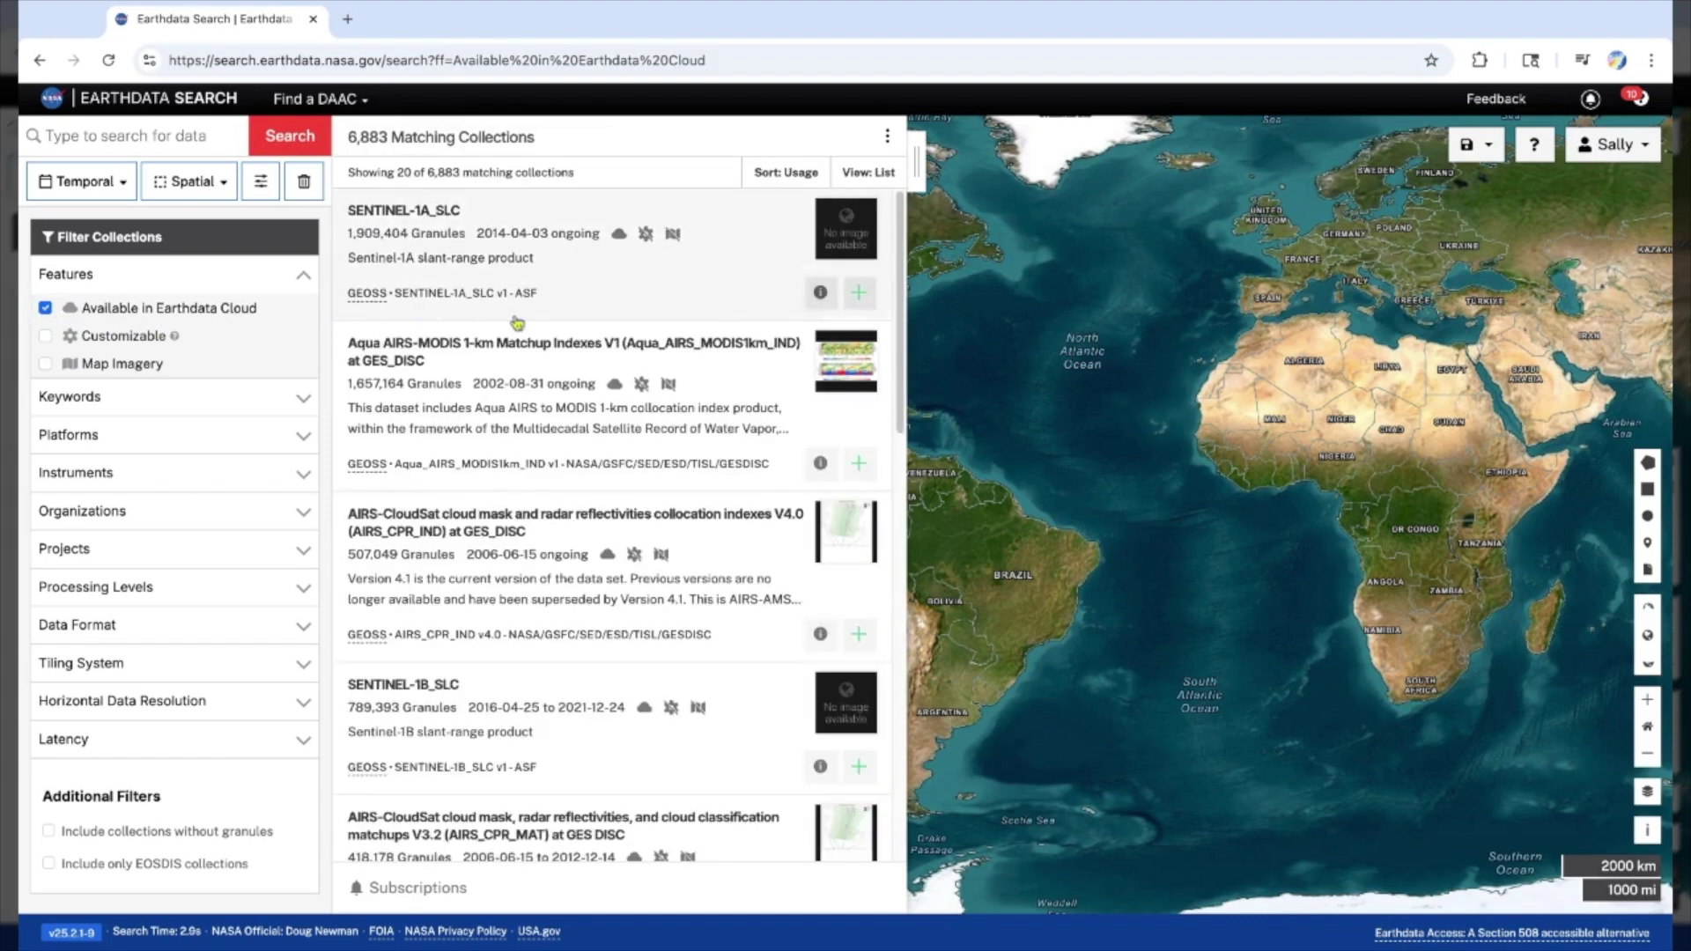
{"action": "mouse_move", "coordinate": [618, 250]}
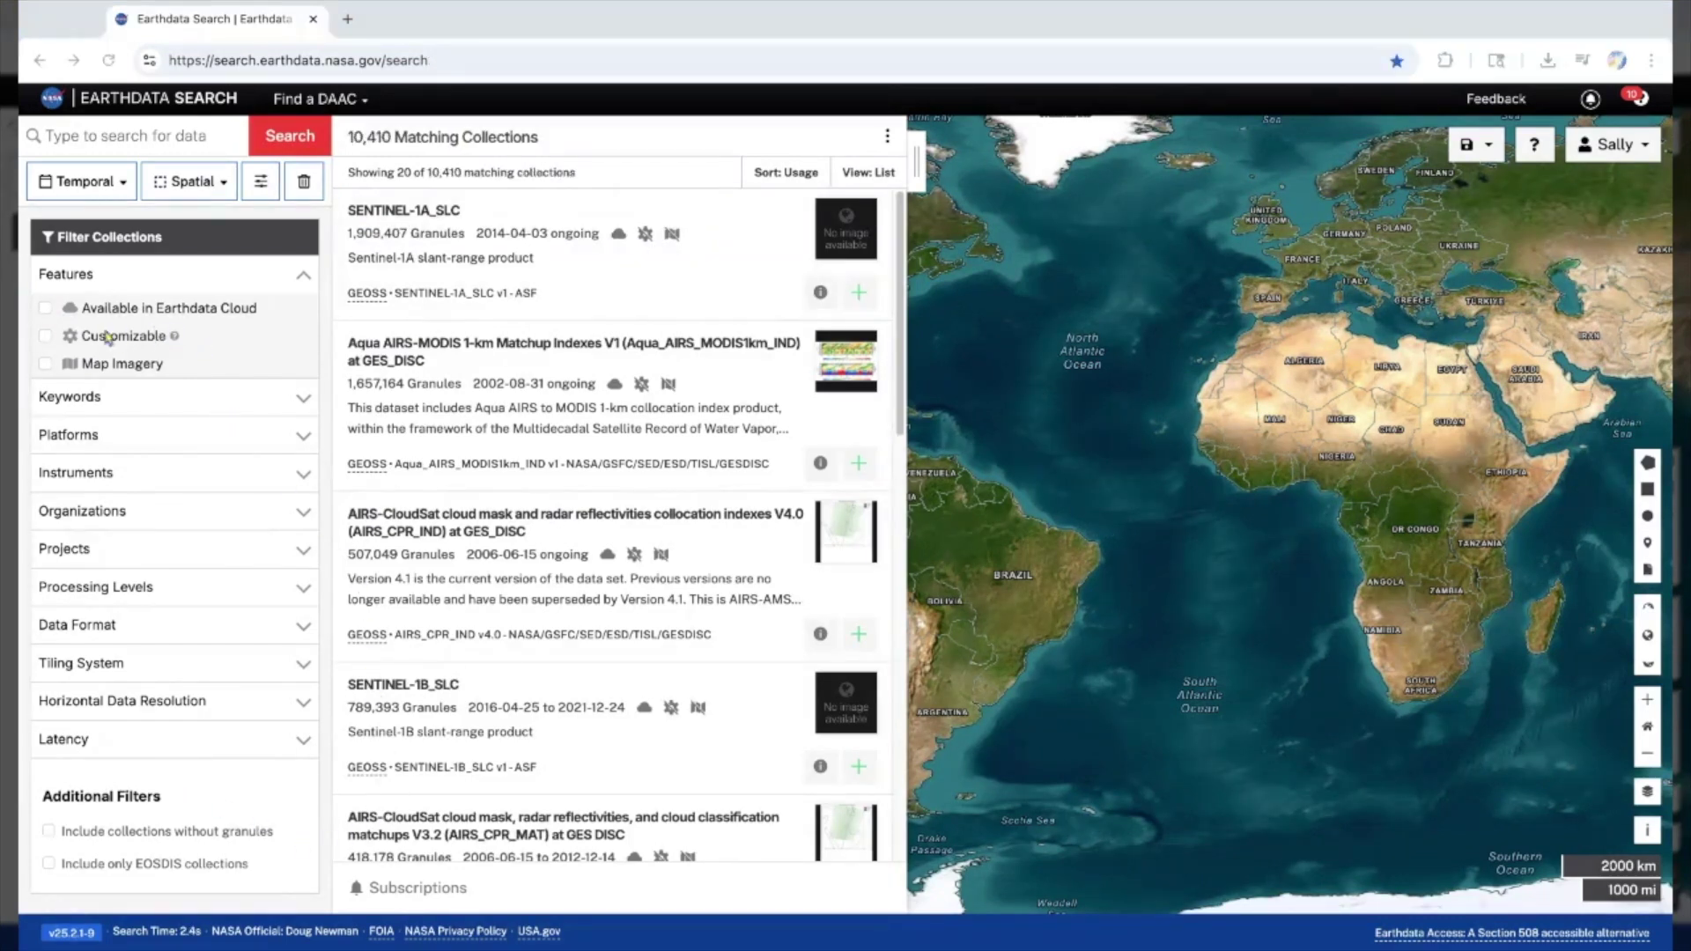
{"action": "left_click", "coordinate": [46, 337]}
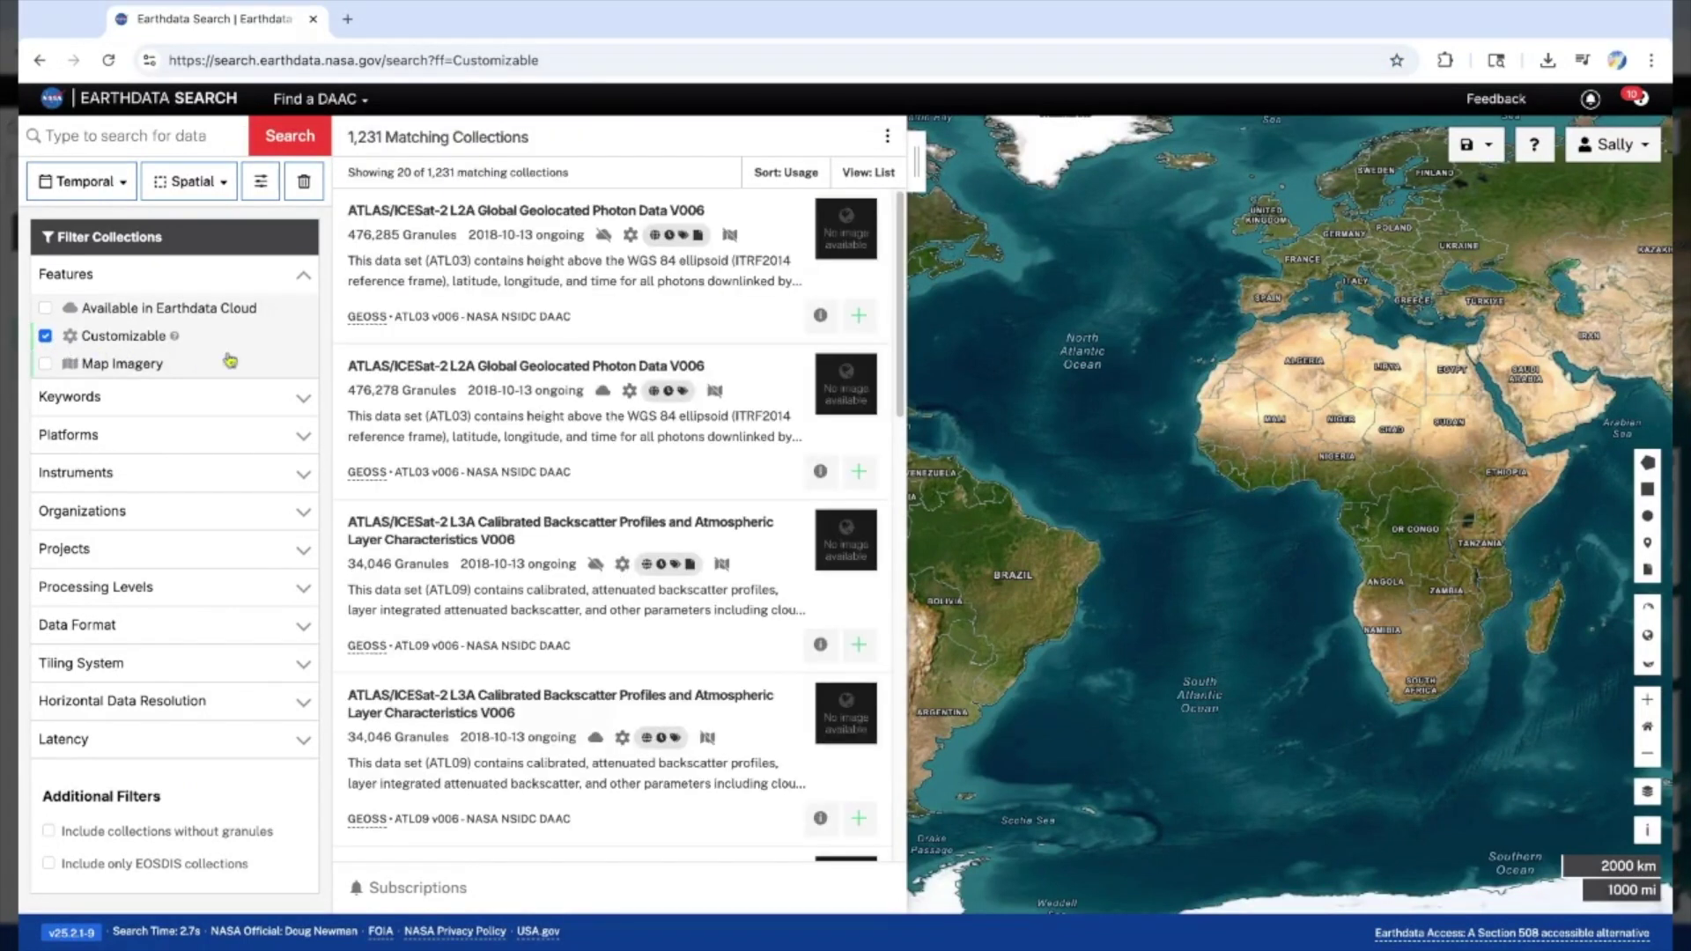
{"action": "mouse_move", "coordinate": [630, 248]}
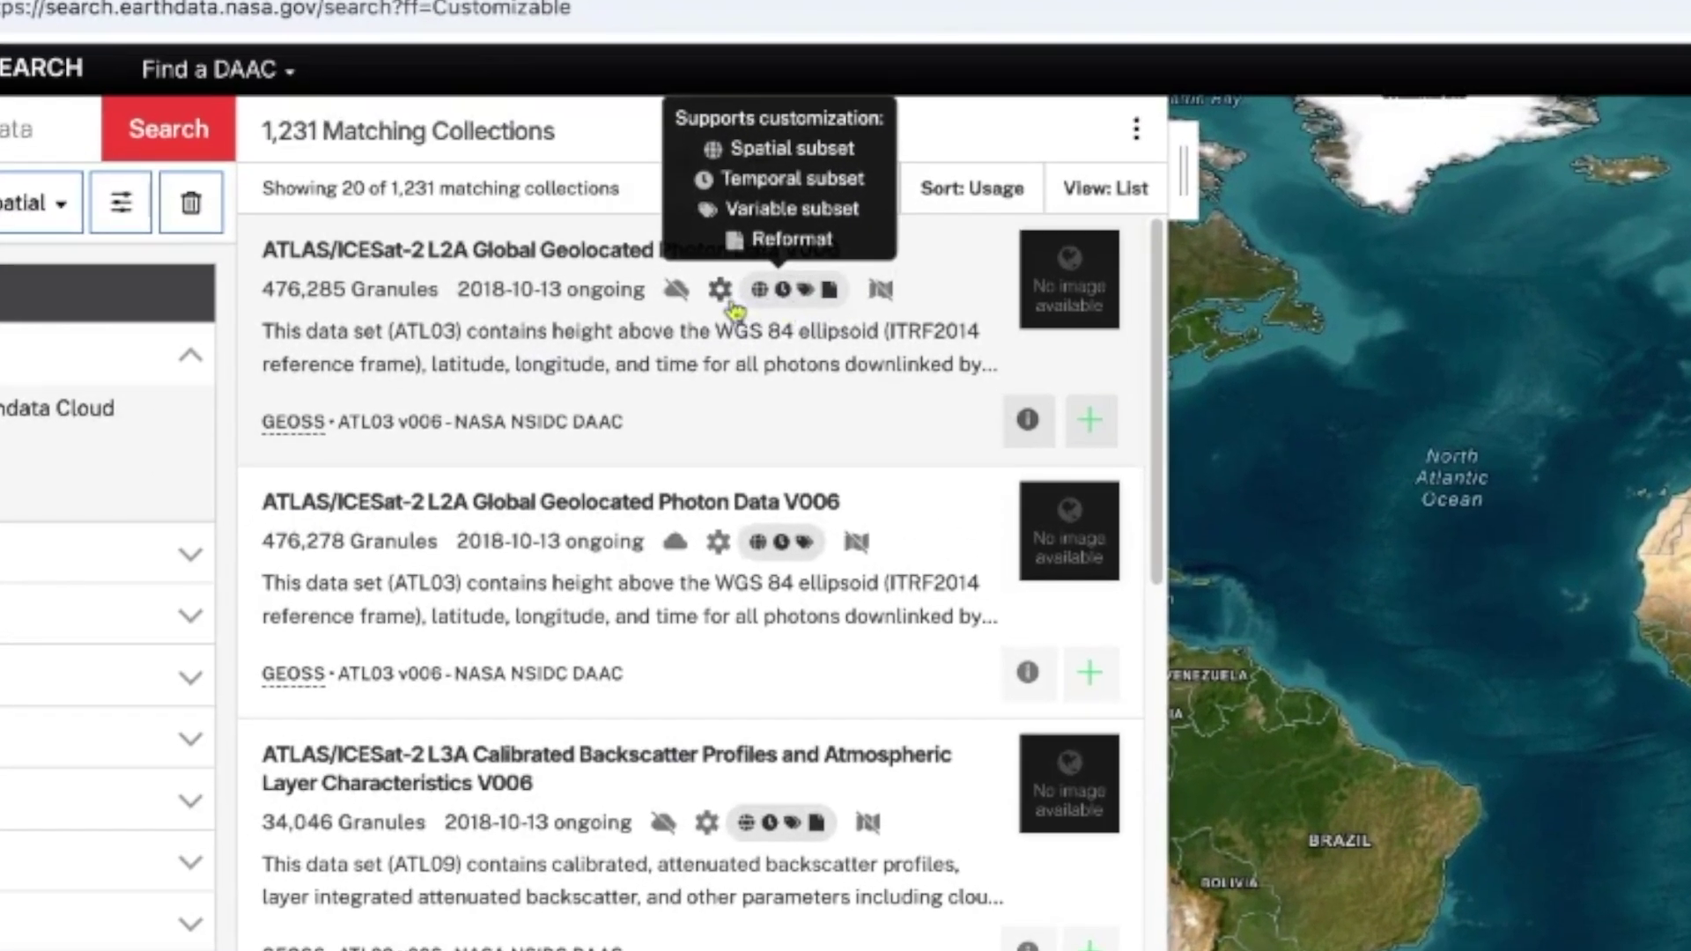
{"action": "mouse_move", "coordinate": [724, 542]}
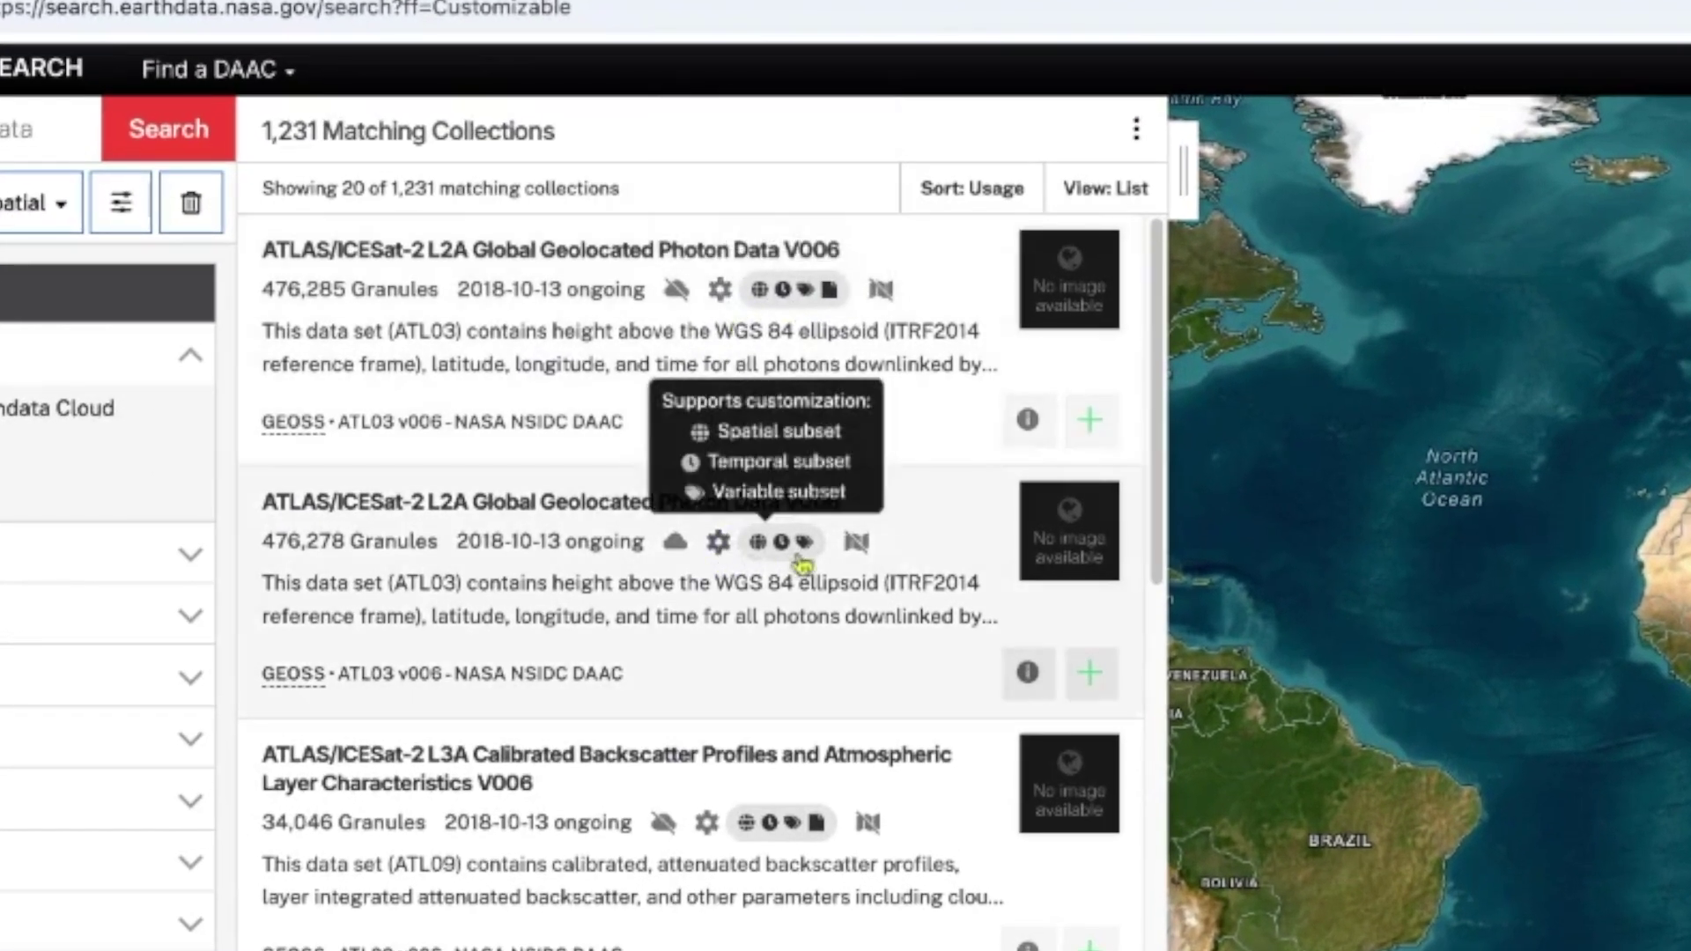
{"action": "mouse_move", "coordinate": [714, 819]}
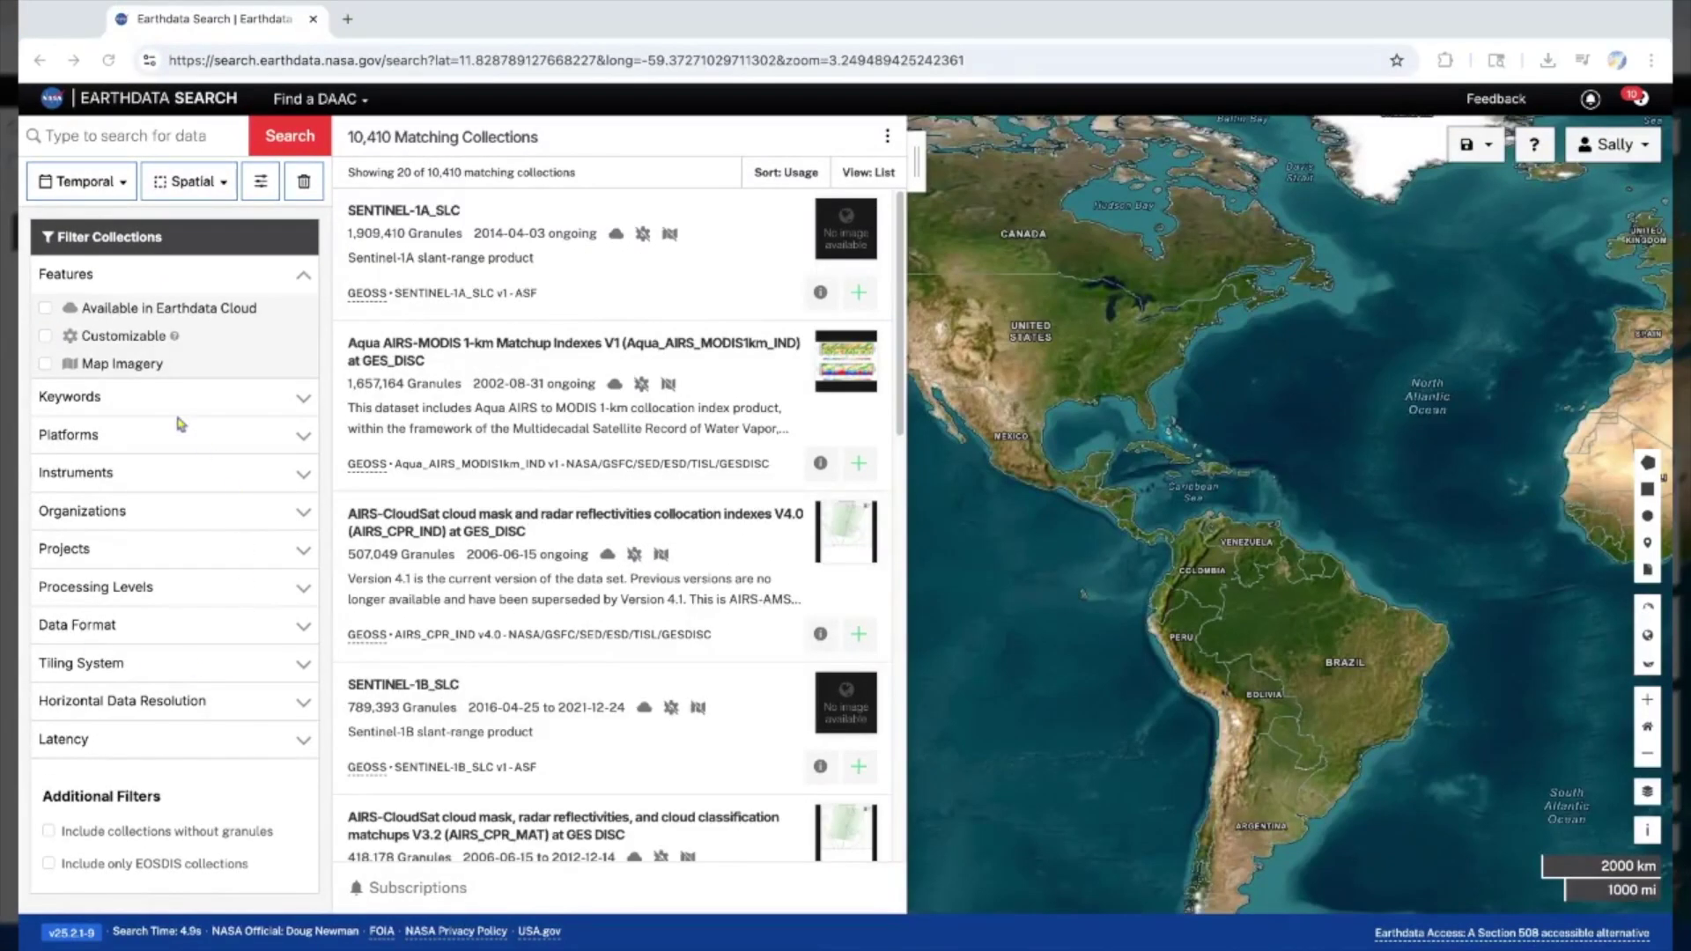
Step: Apply and then remove the Map Imagery feature filter, and collapse the Features section
{"action": "left_click", "coordinate": [46, 366]}
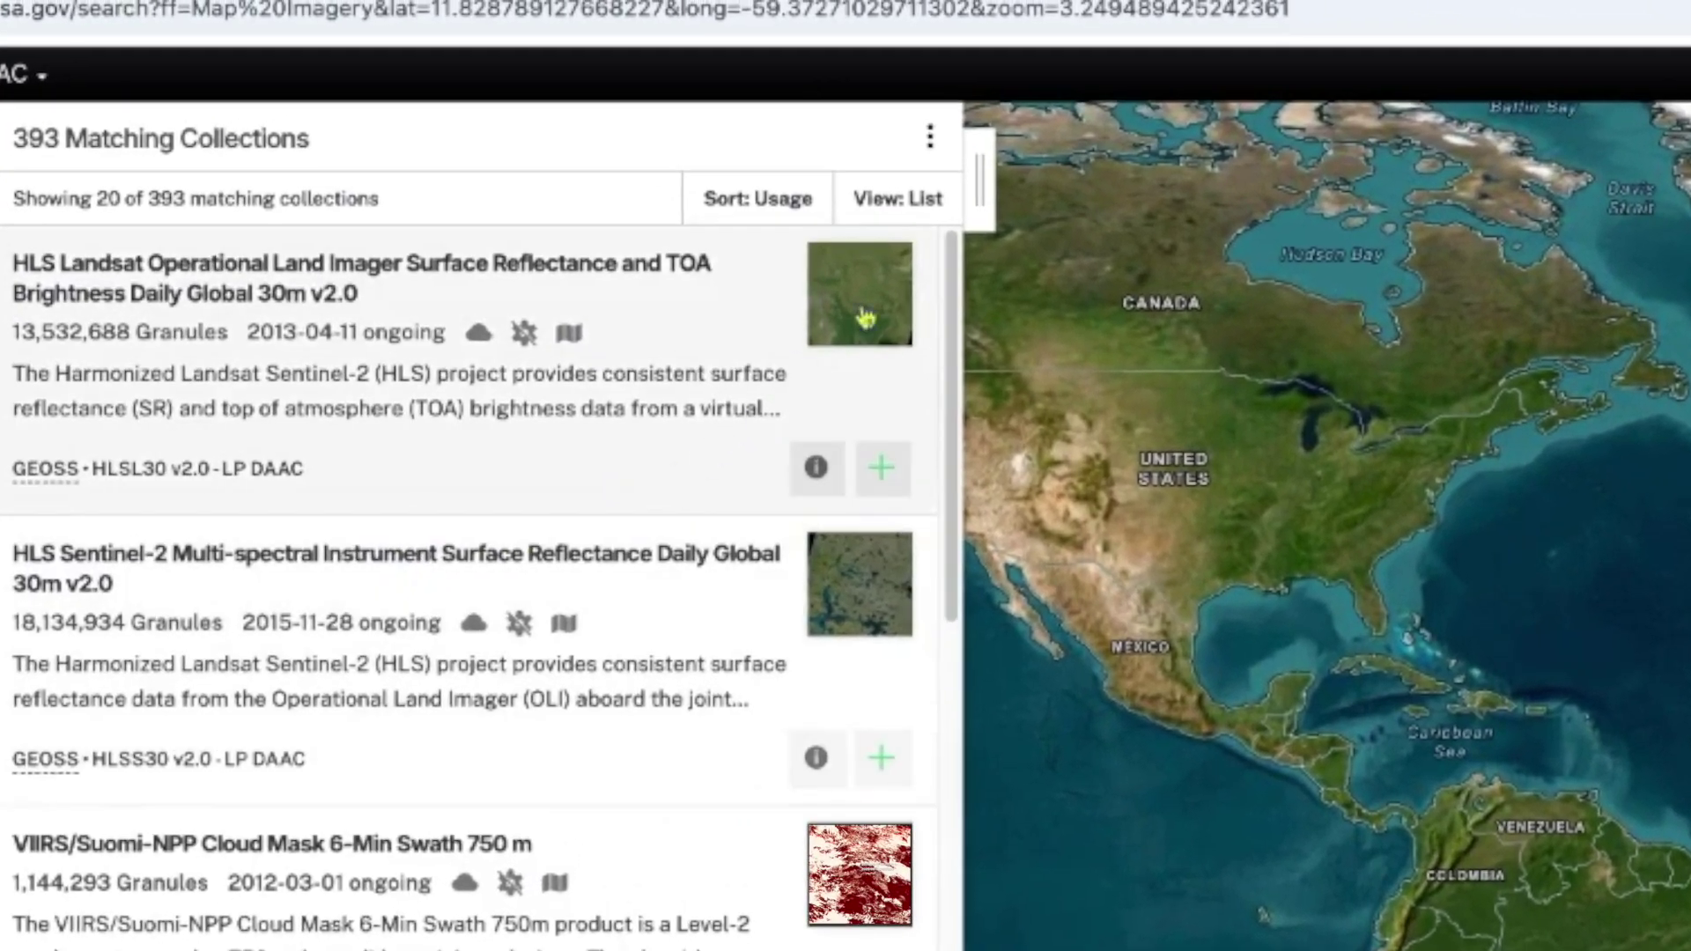
{"action": "mouse_move", "coordinate": [575, 345]}
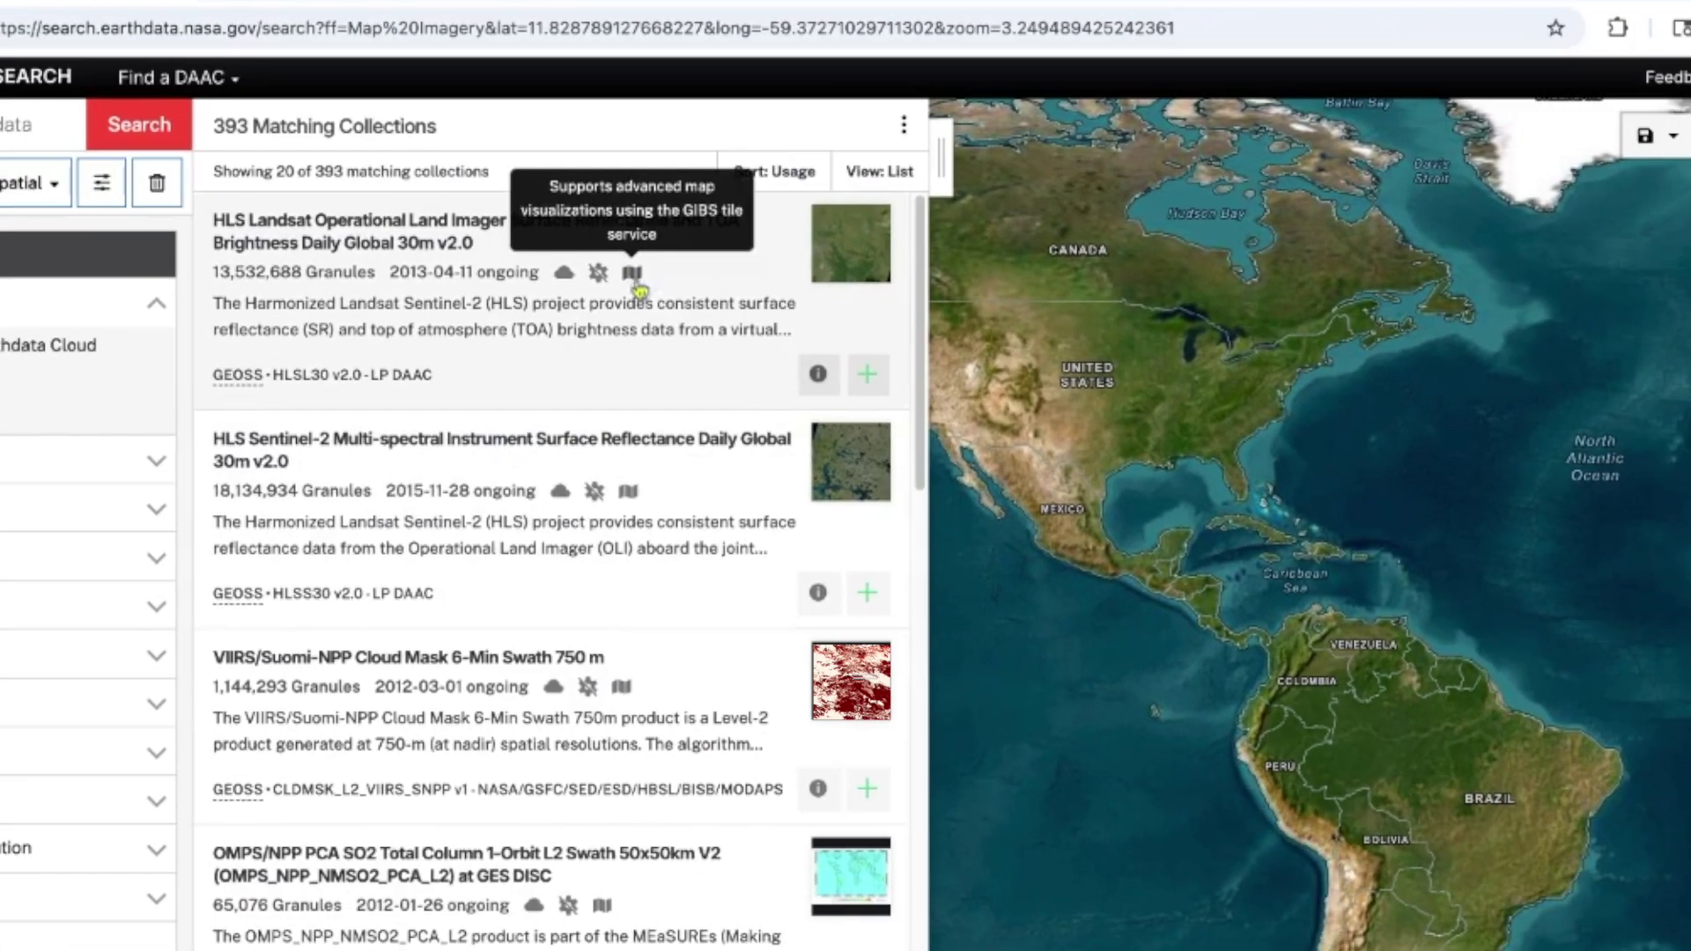
{"action": "mouse_move", "coordinate": [638, 515]}
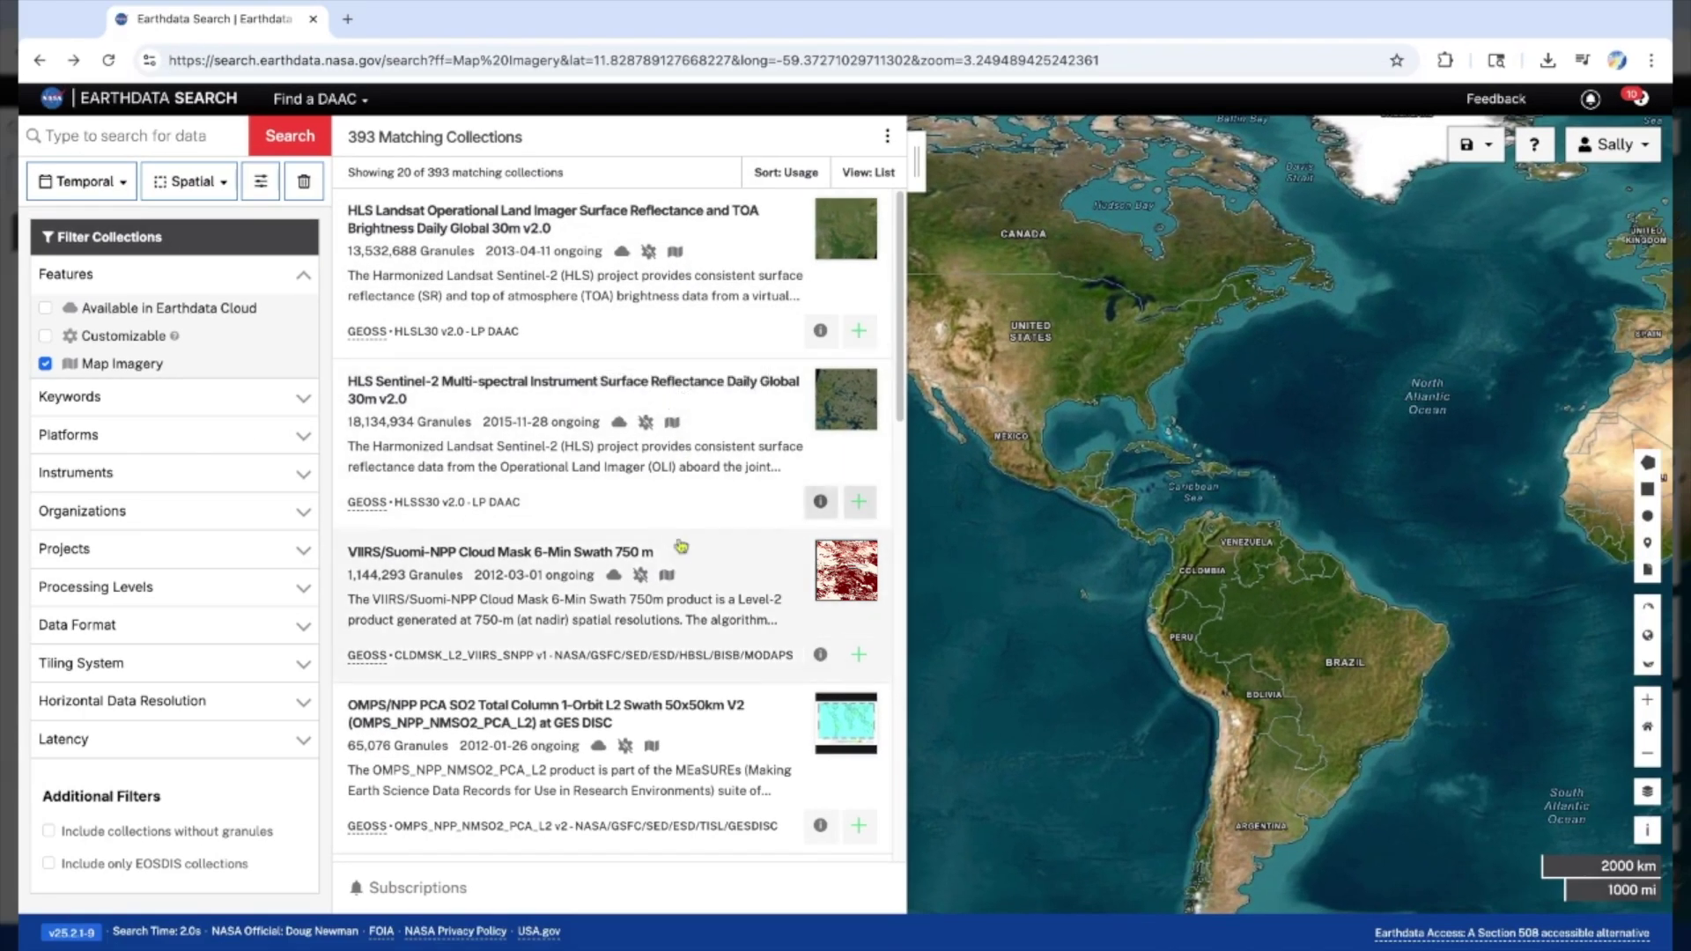
{"action": "mouse_move", "coordinate": [669, 581]}
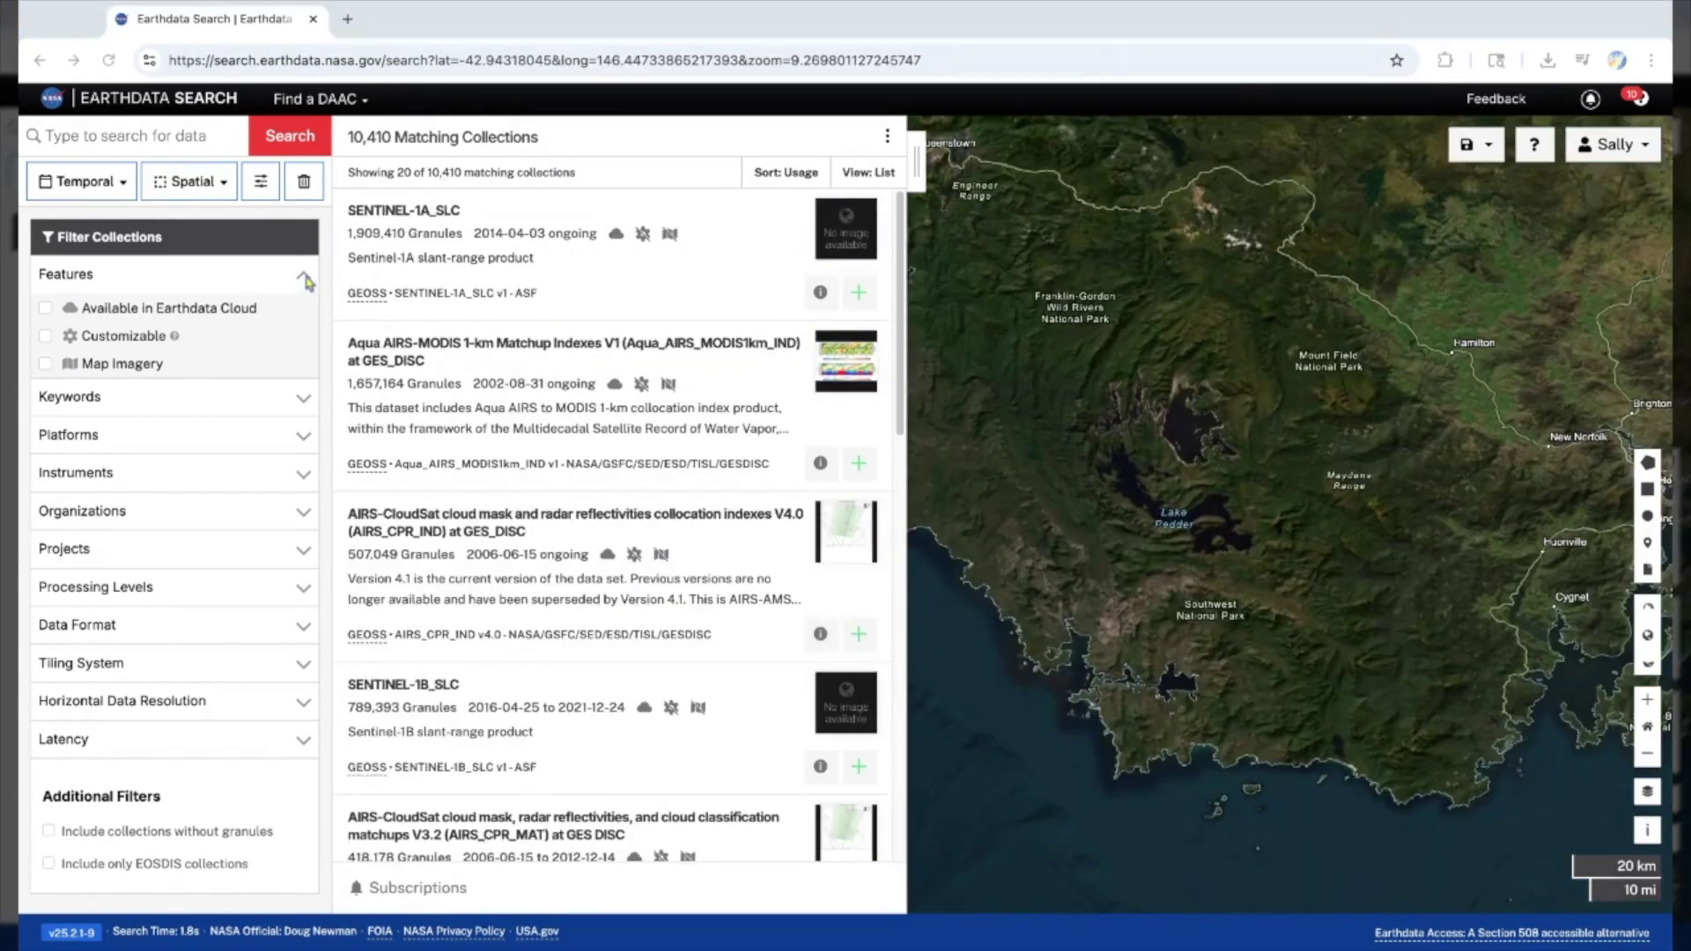
{"action": "left_click", "coordinate": [306, 284]}
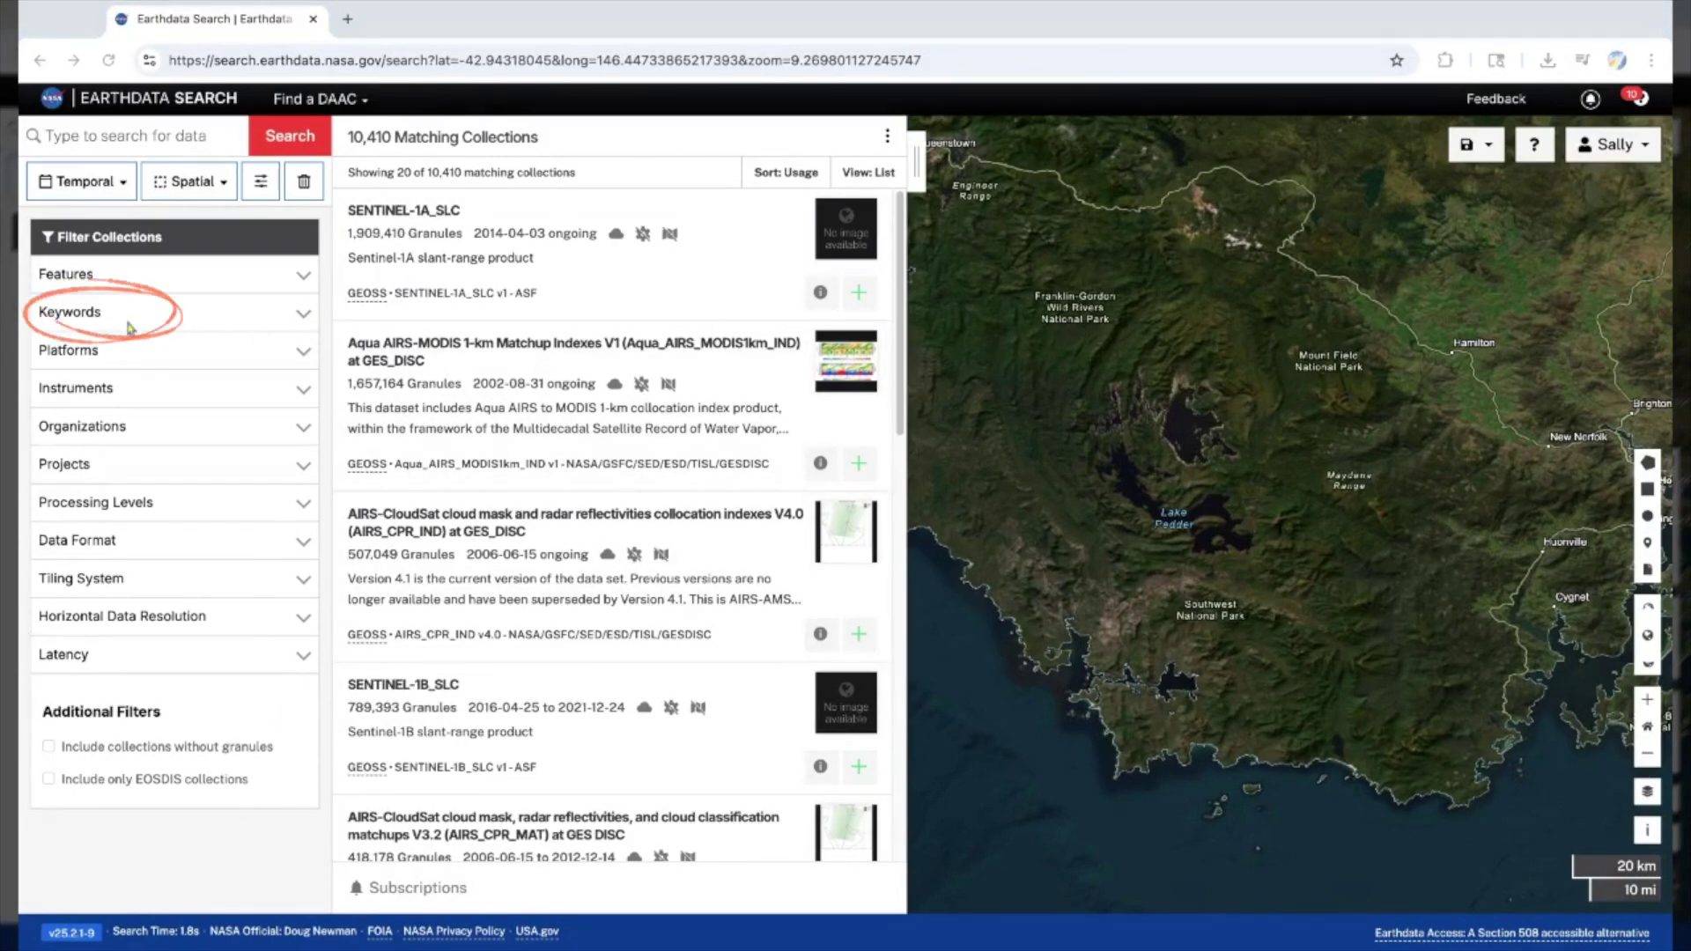
Step: Expand Keywords and tick Atmosphere, leaving 4,470 matching collections
{"action": "left_click", "coordinate": [303, 317]}
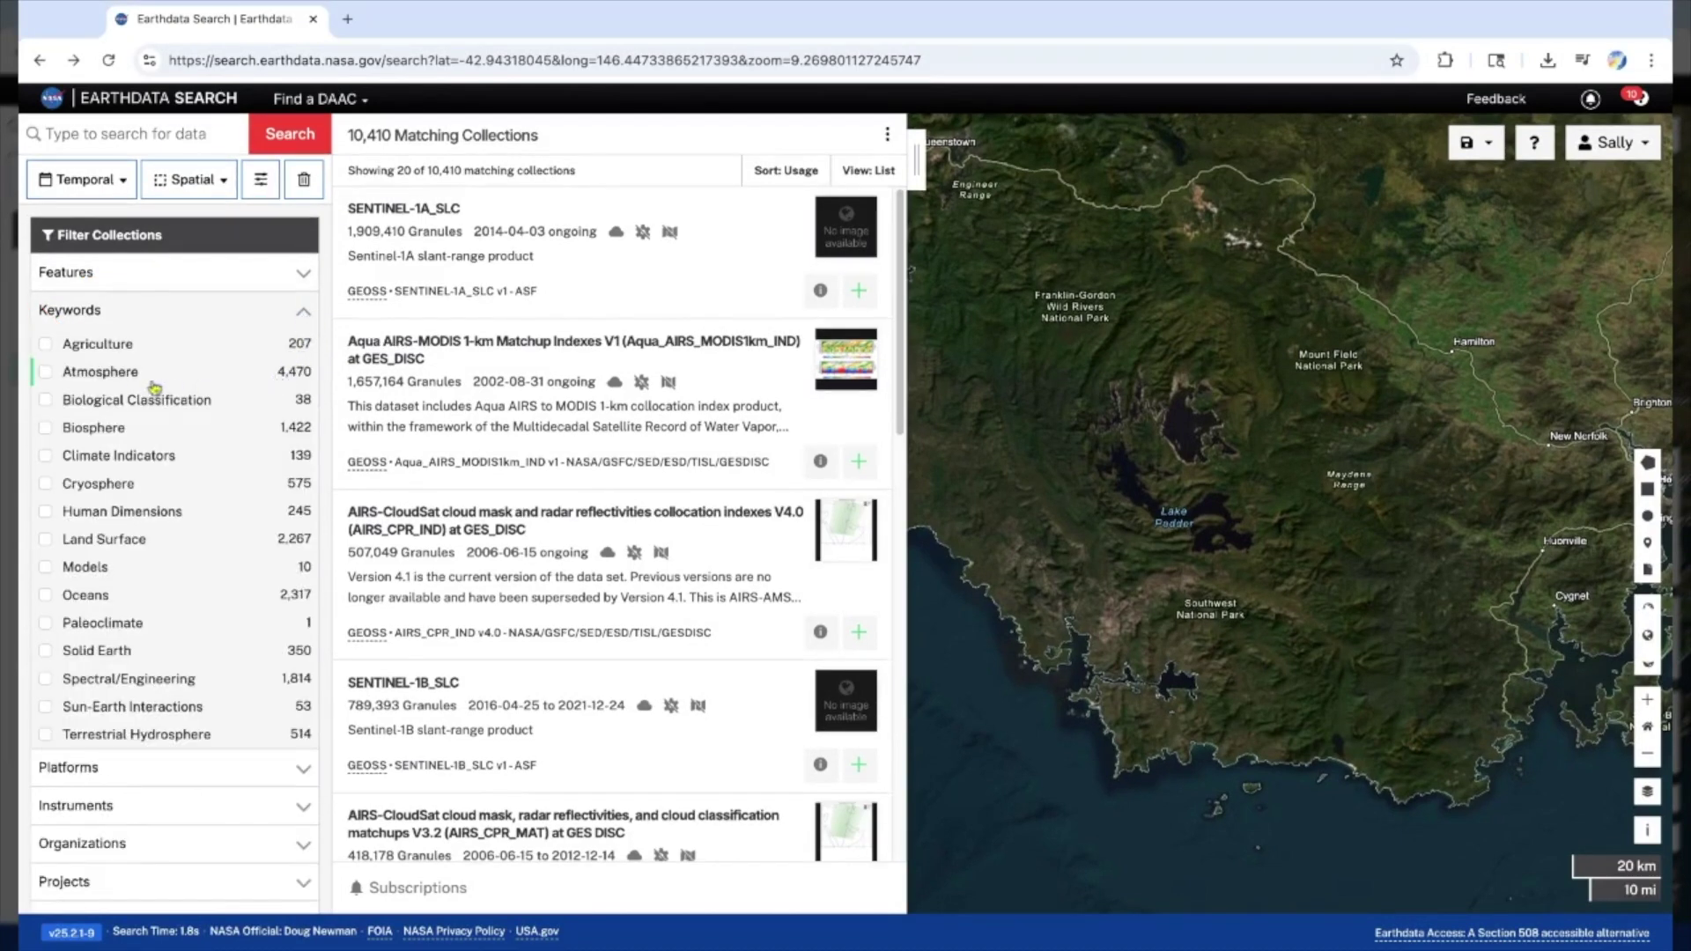
{"action": "left_click", "coordinate": [45, 373]}
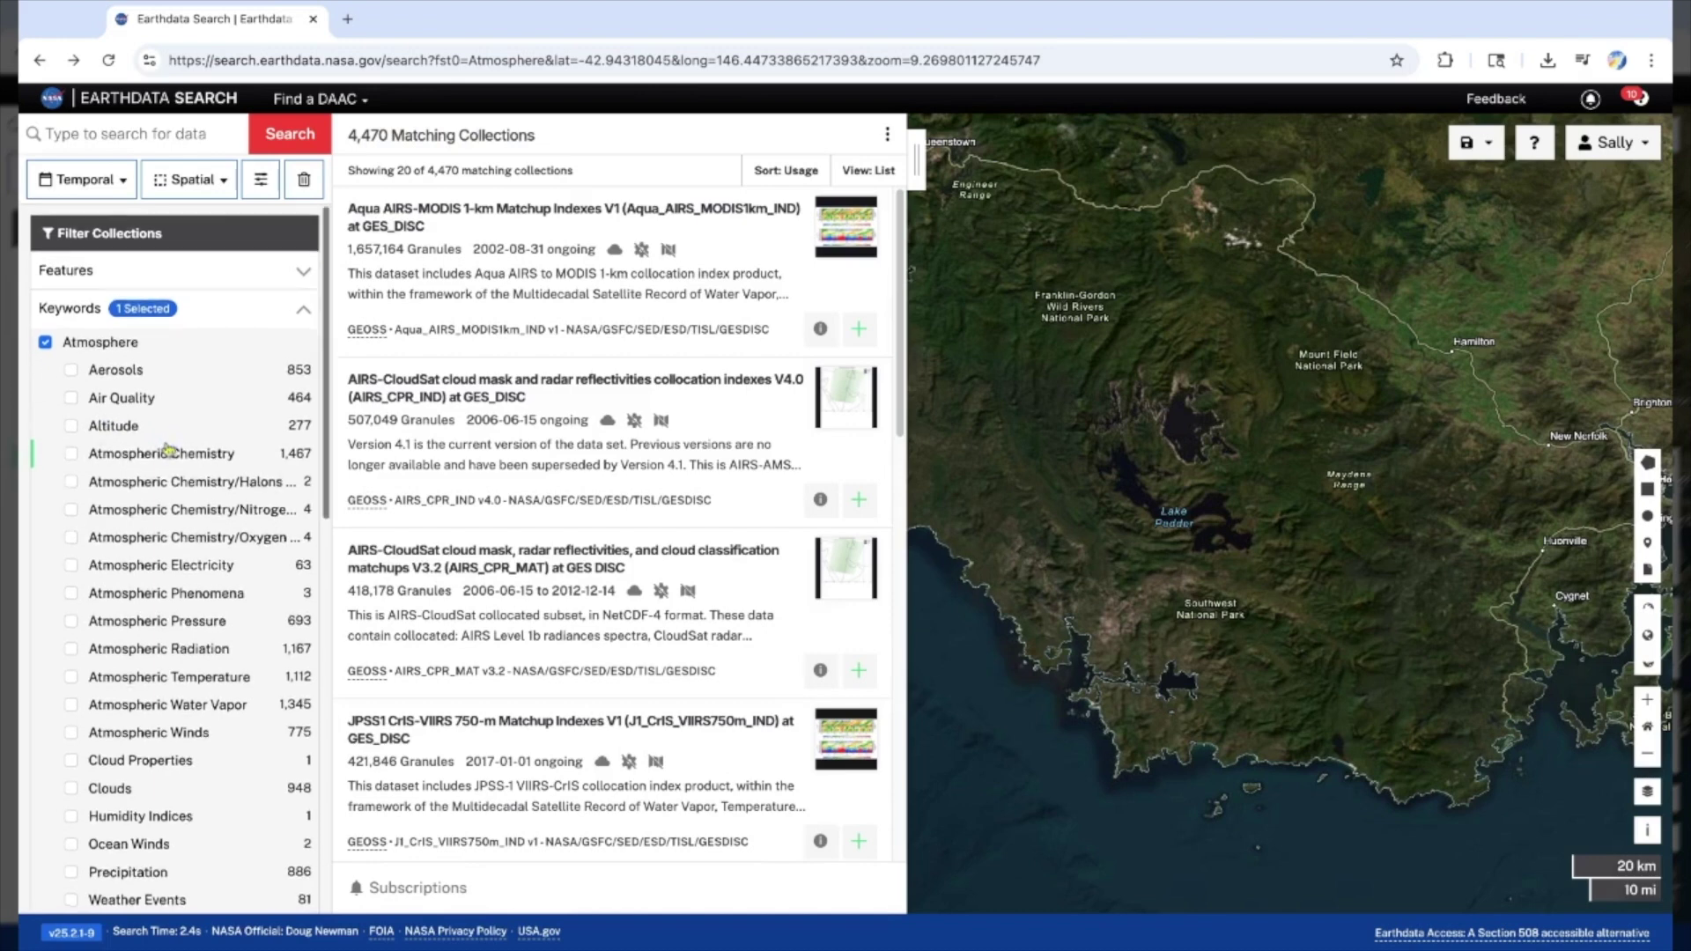
{"action": "scroll", "coordinate": [166, 449], "scroll_direction": "down", "scroll_amount": 1}
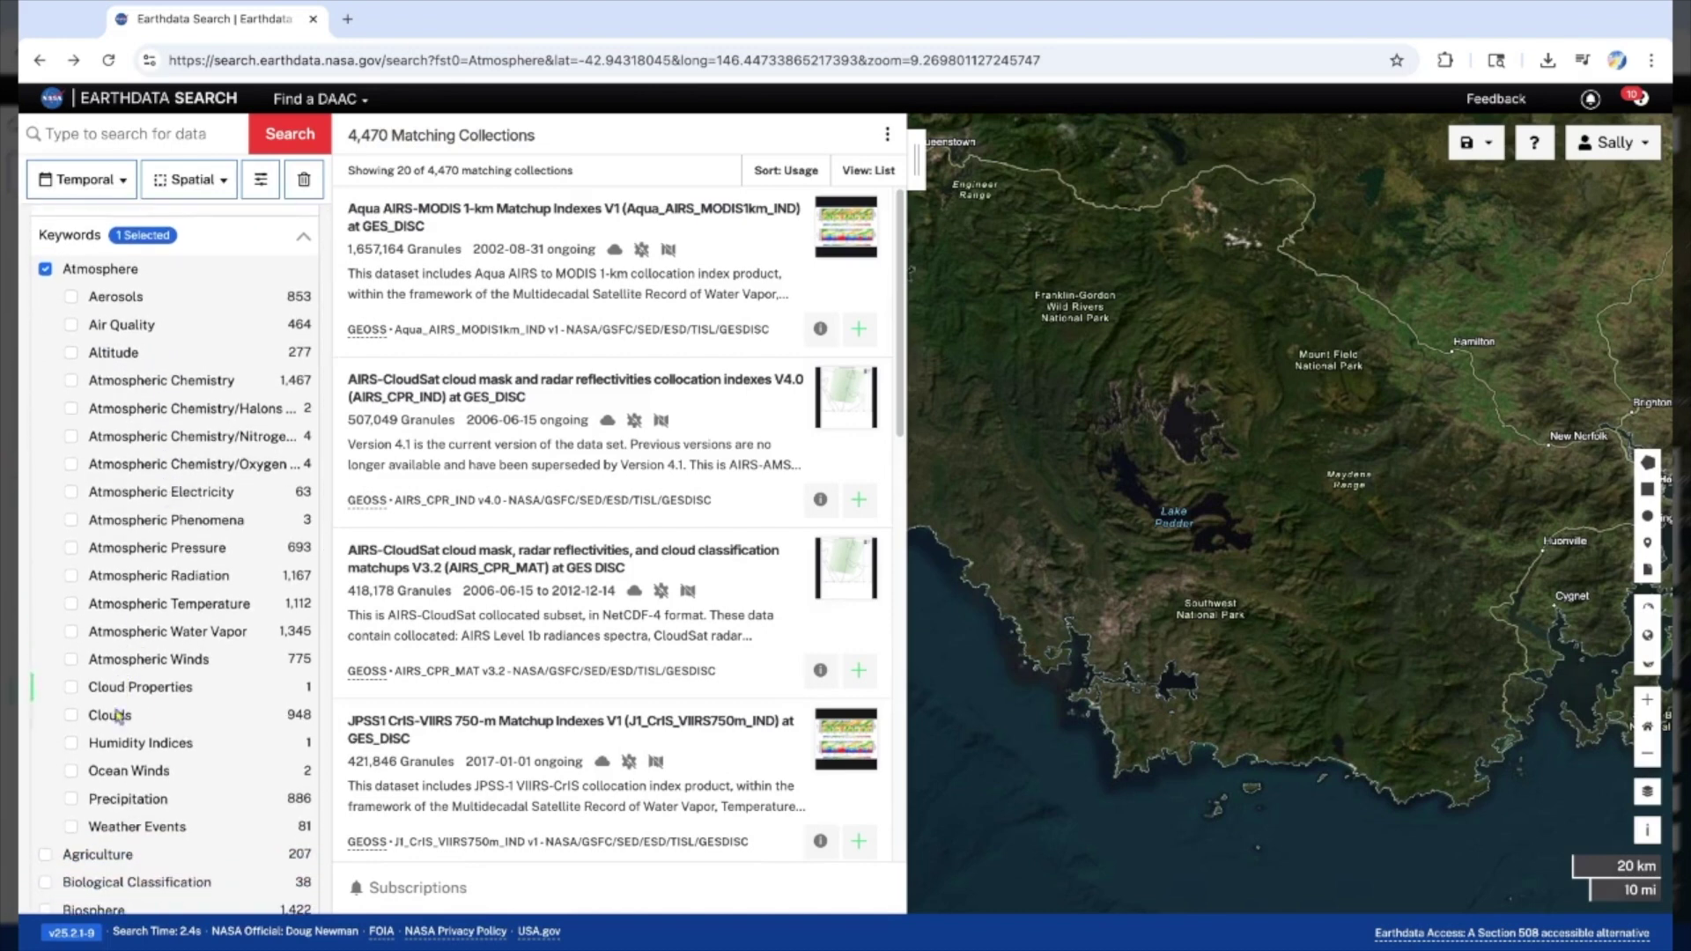
Step: Narrow the Atmosphere keyword to Weather Events, then Stability/Severe Weather Indices
{"action": "left_click", "coordinate": [73, 828]}
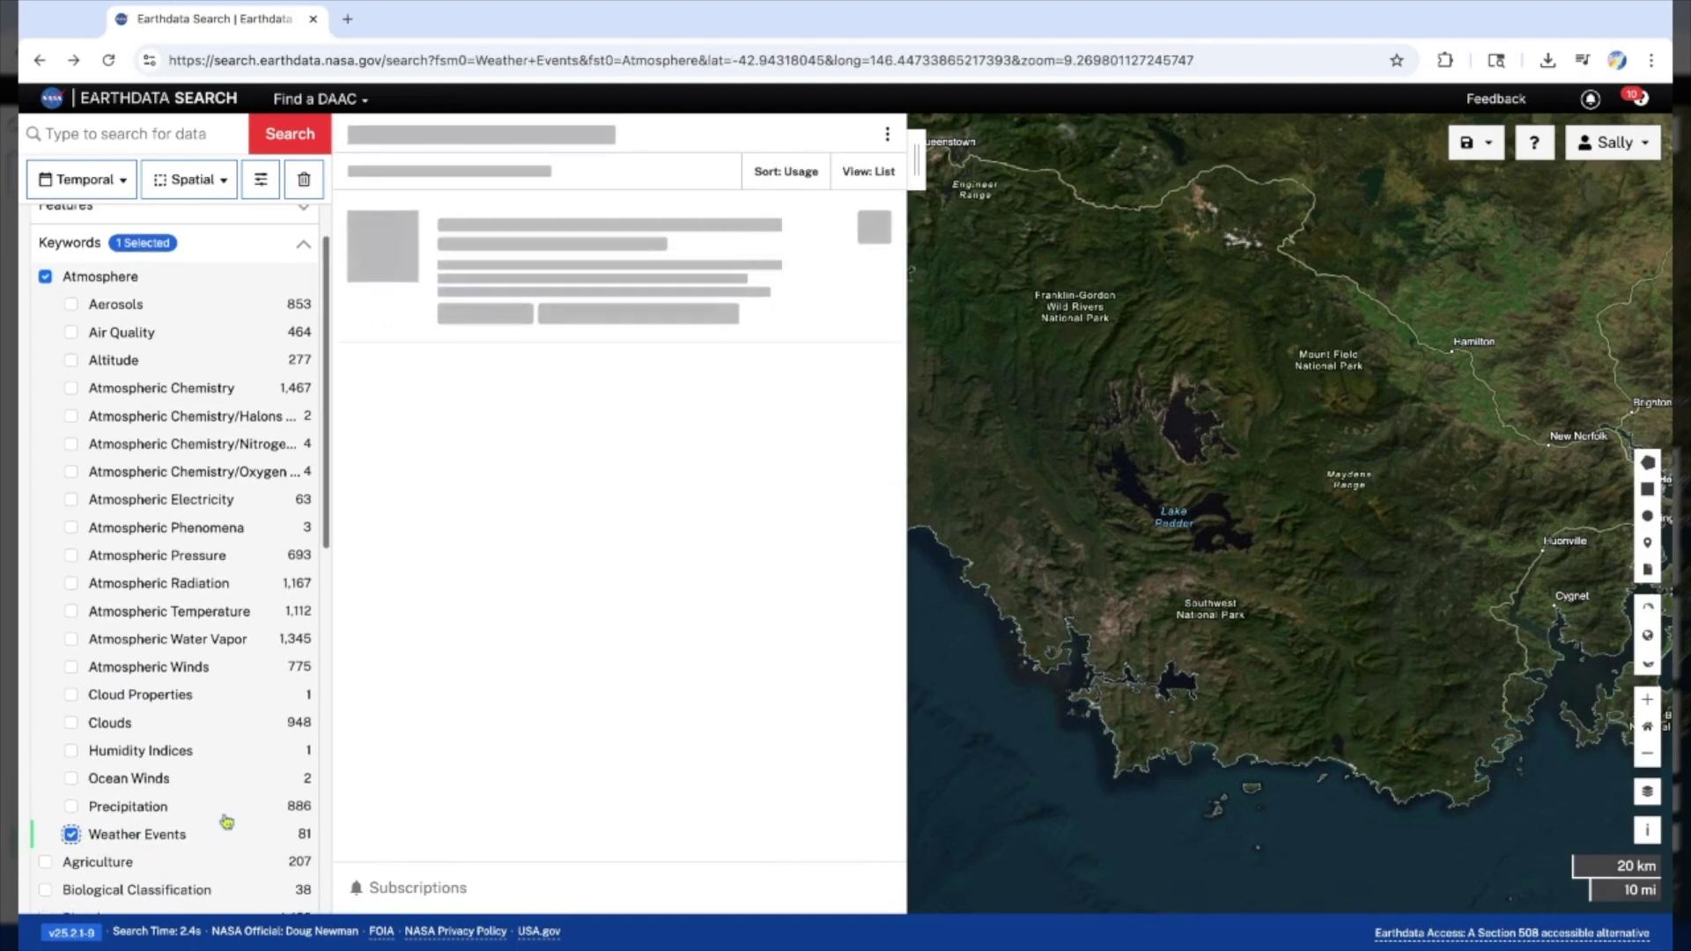
{"action": "scroll", "coordinate": [229, 823], "scroll_direction": "down", "scroll_amount": 4}
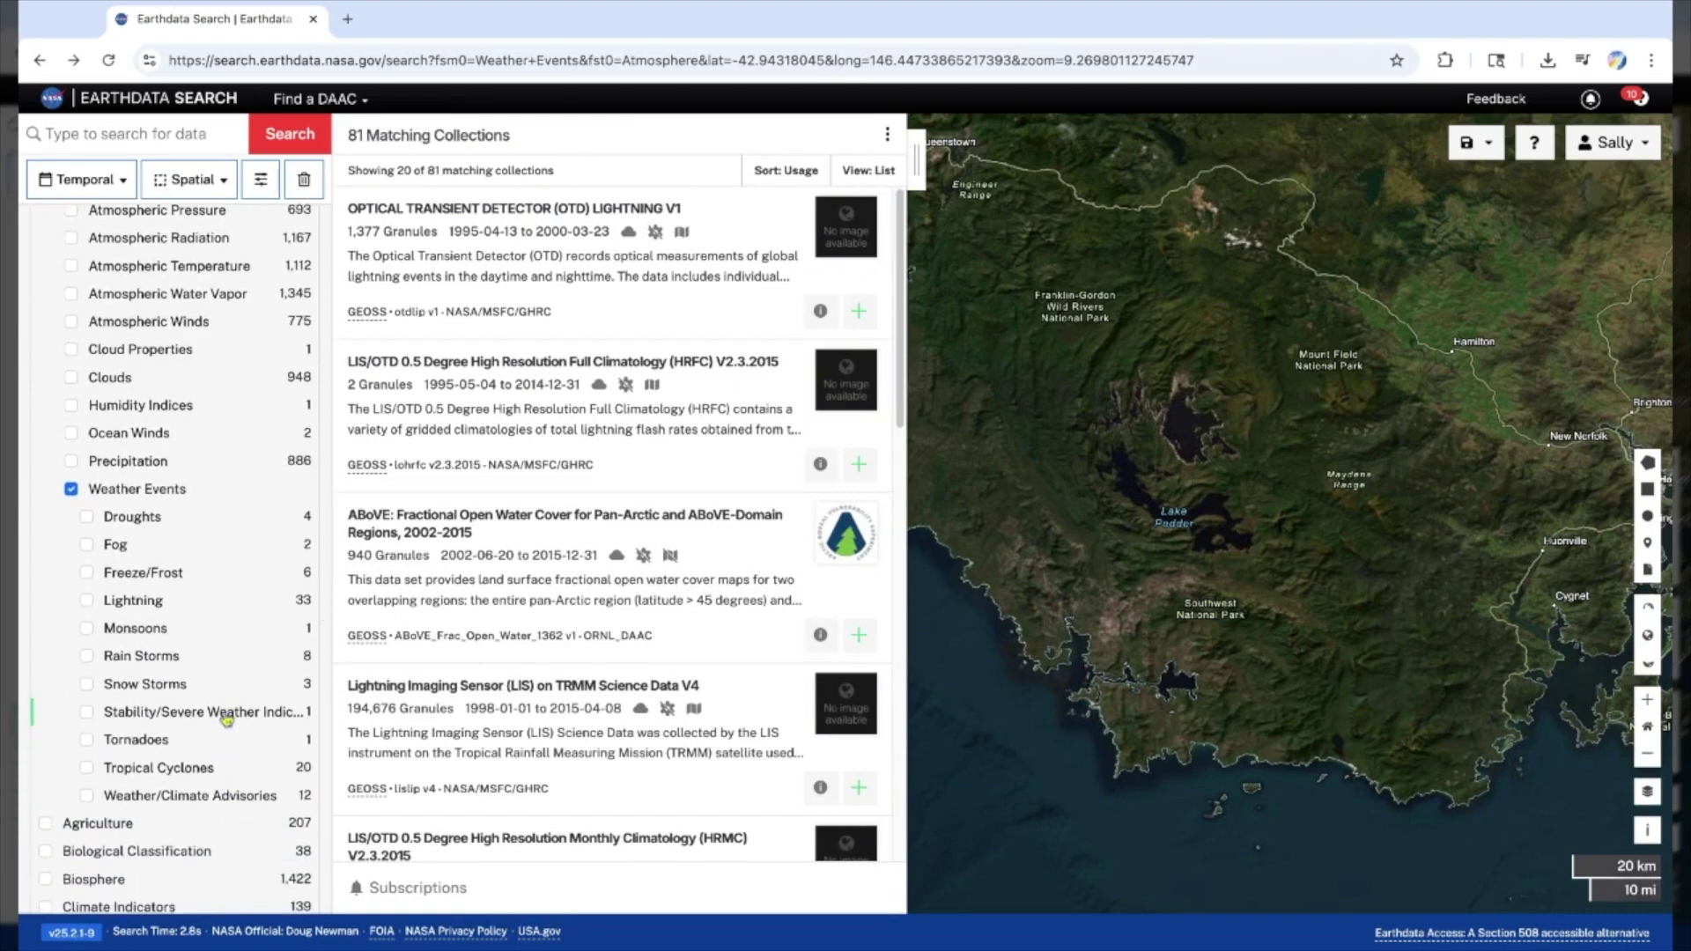
{"action": "left_click", "coordinate": [88, 714]}
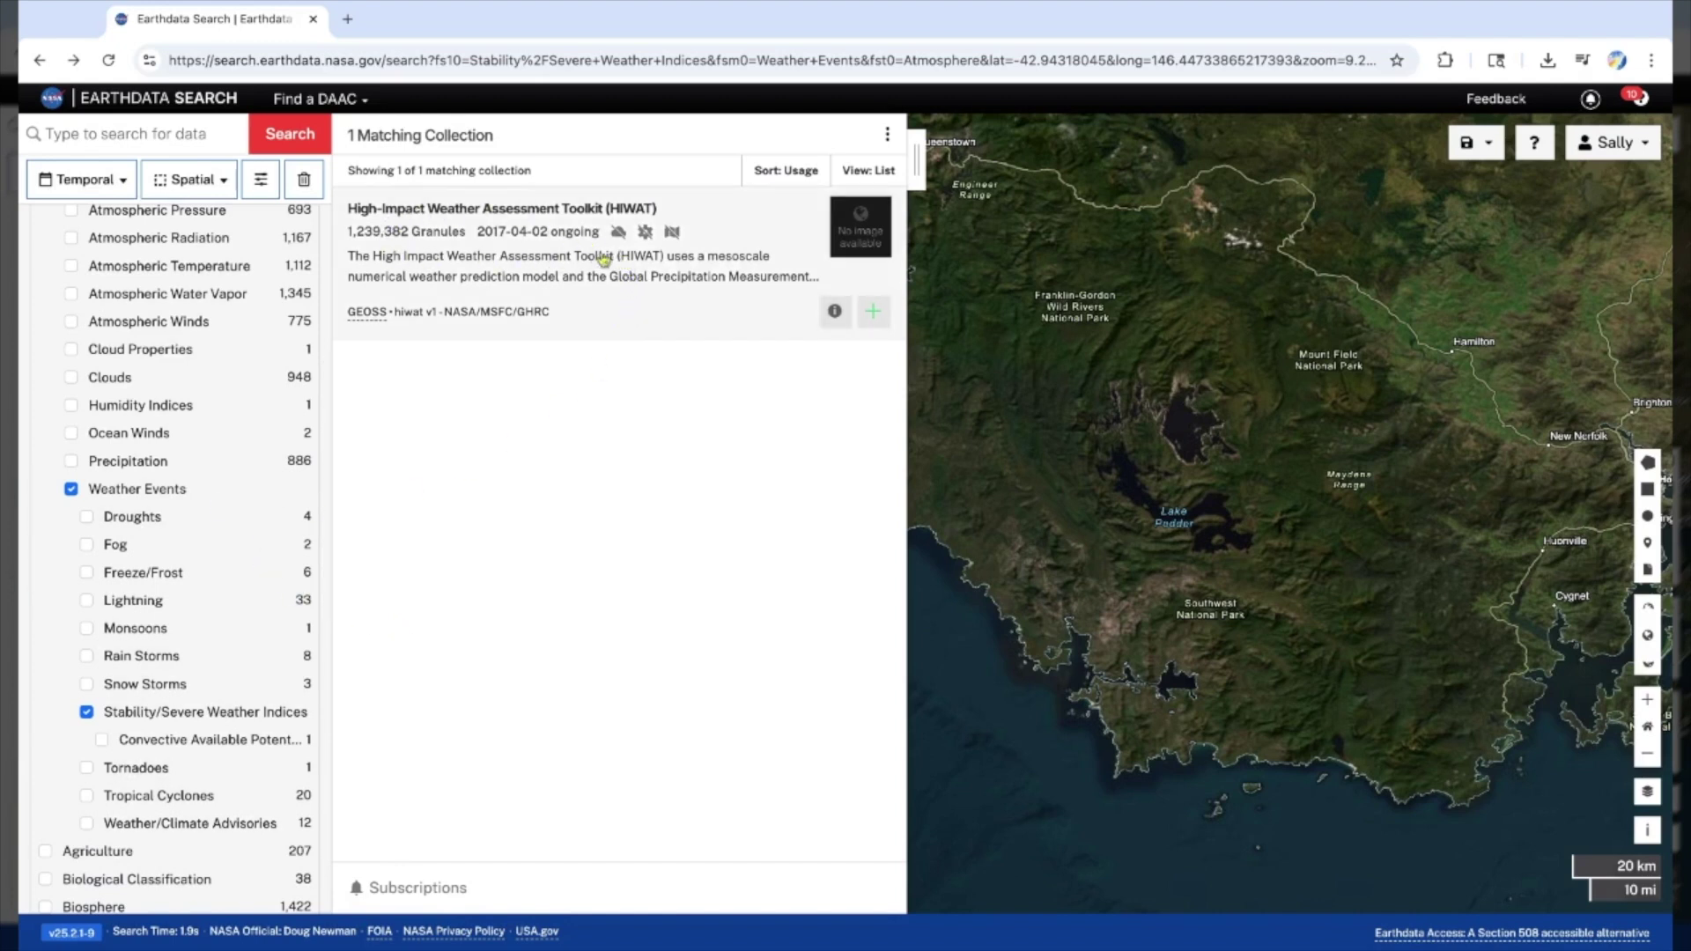
Step: Open and scroll through the details of the single matching HIWAT collection
{"action": "mouse_move", "coordinate": [618, 236]}
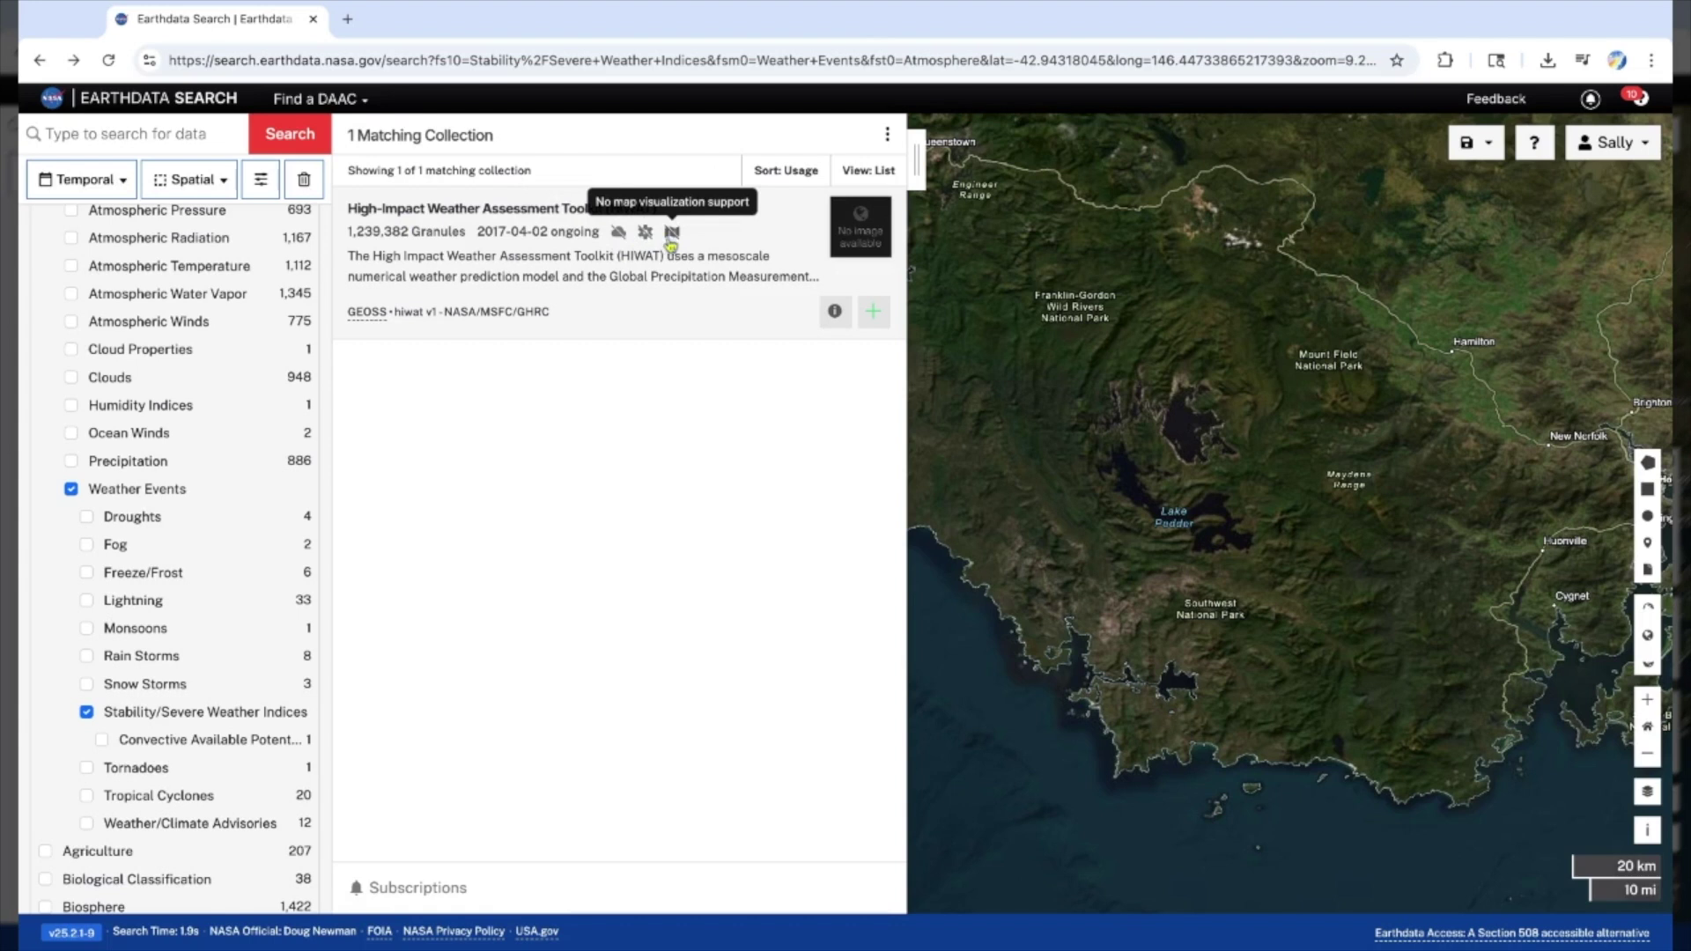
{"action": "left_click", "coordinate": [835, 316]}
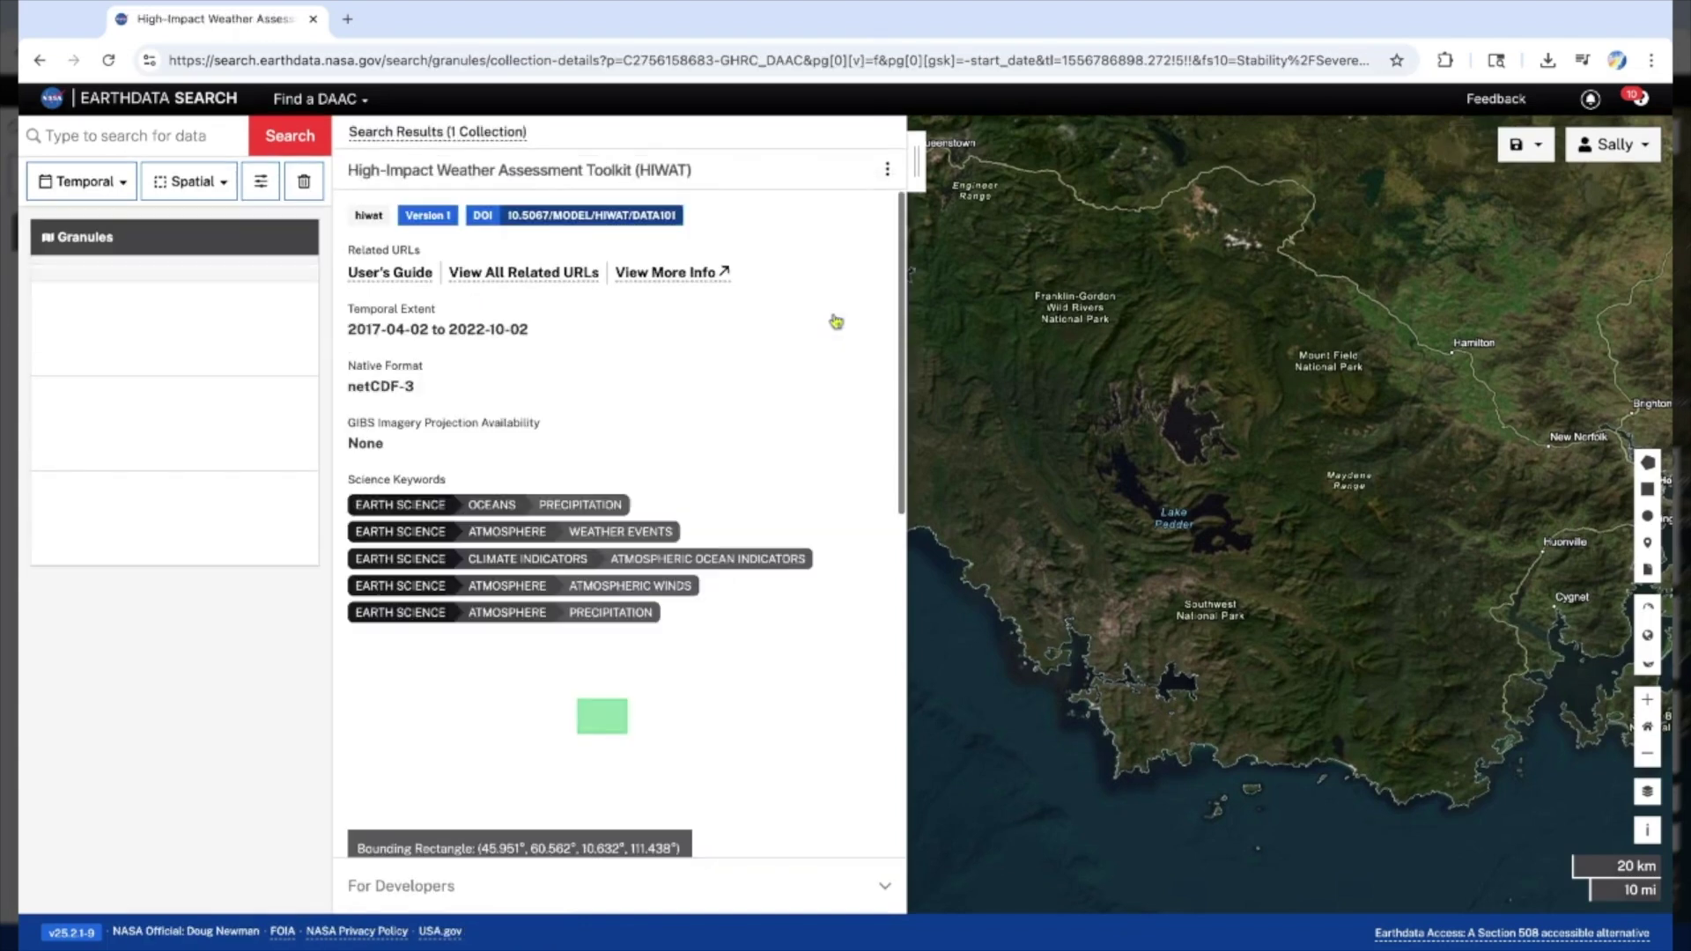
{"action": "scroll", "coordinate": [787, 568], "scroll_direction": "down", "scroll_amount": 1}
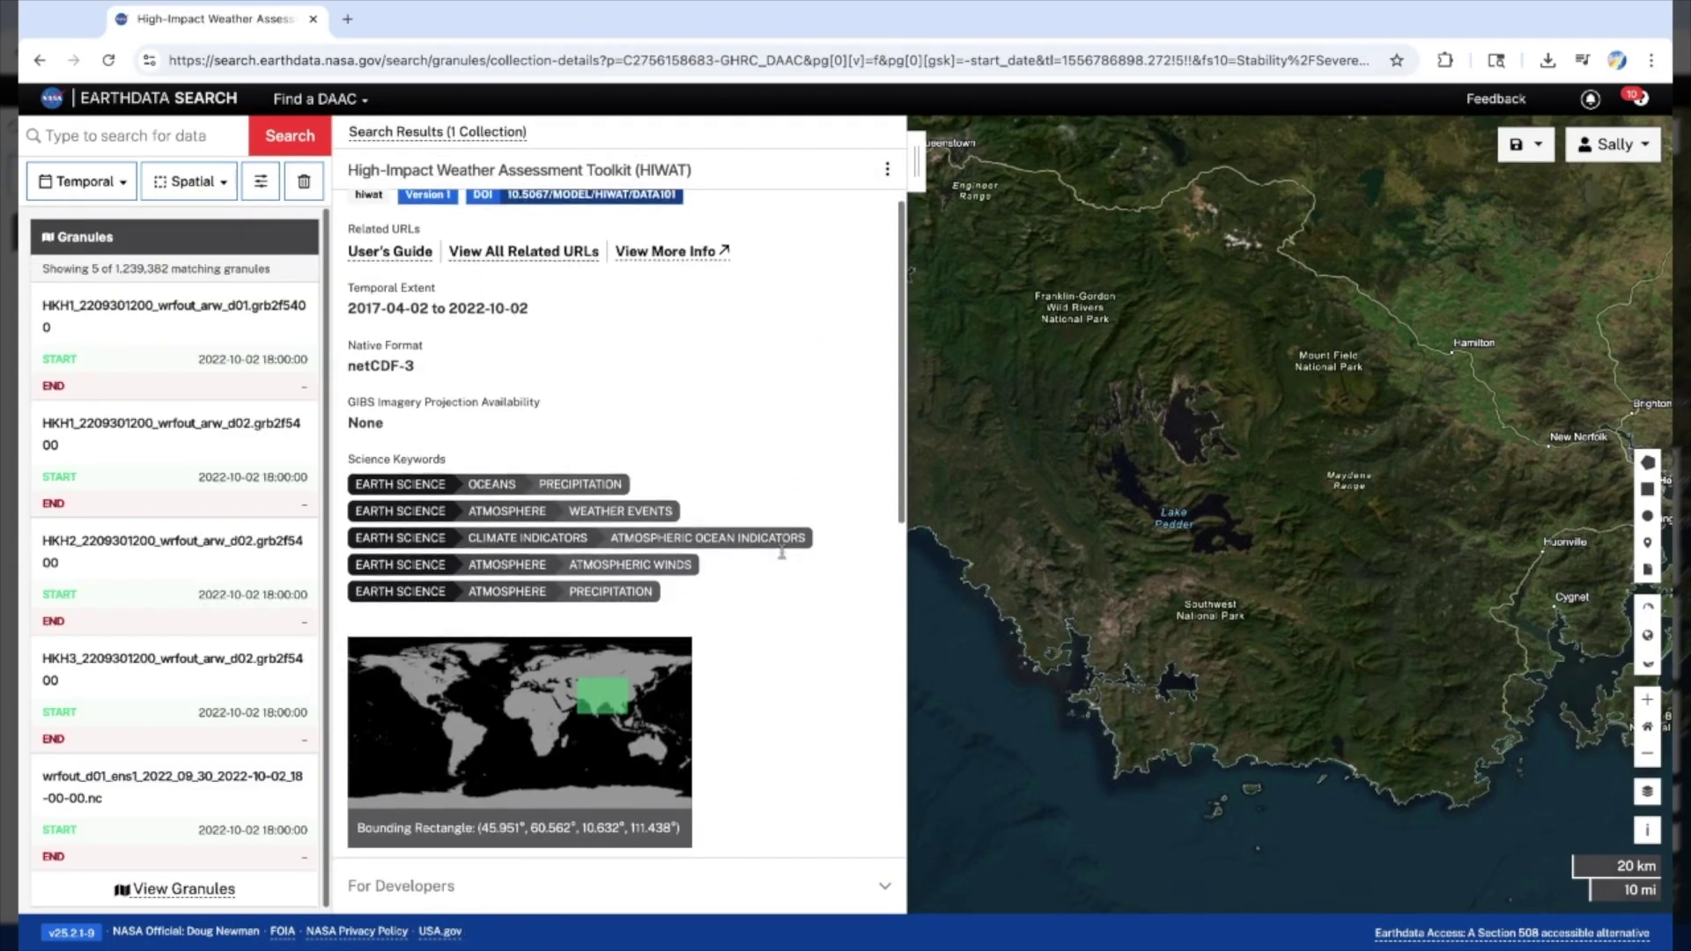
{"action": "scroll", "coordinate": [784, 568], "scroll_direction": "down", "scroll_amount": 4}
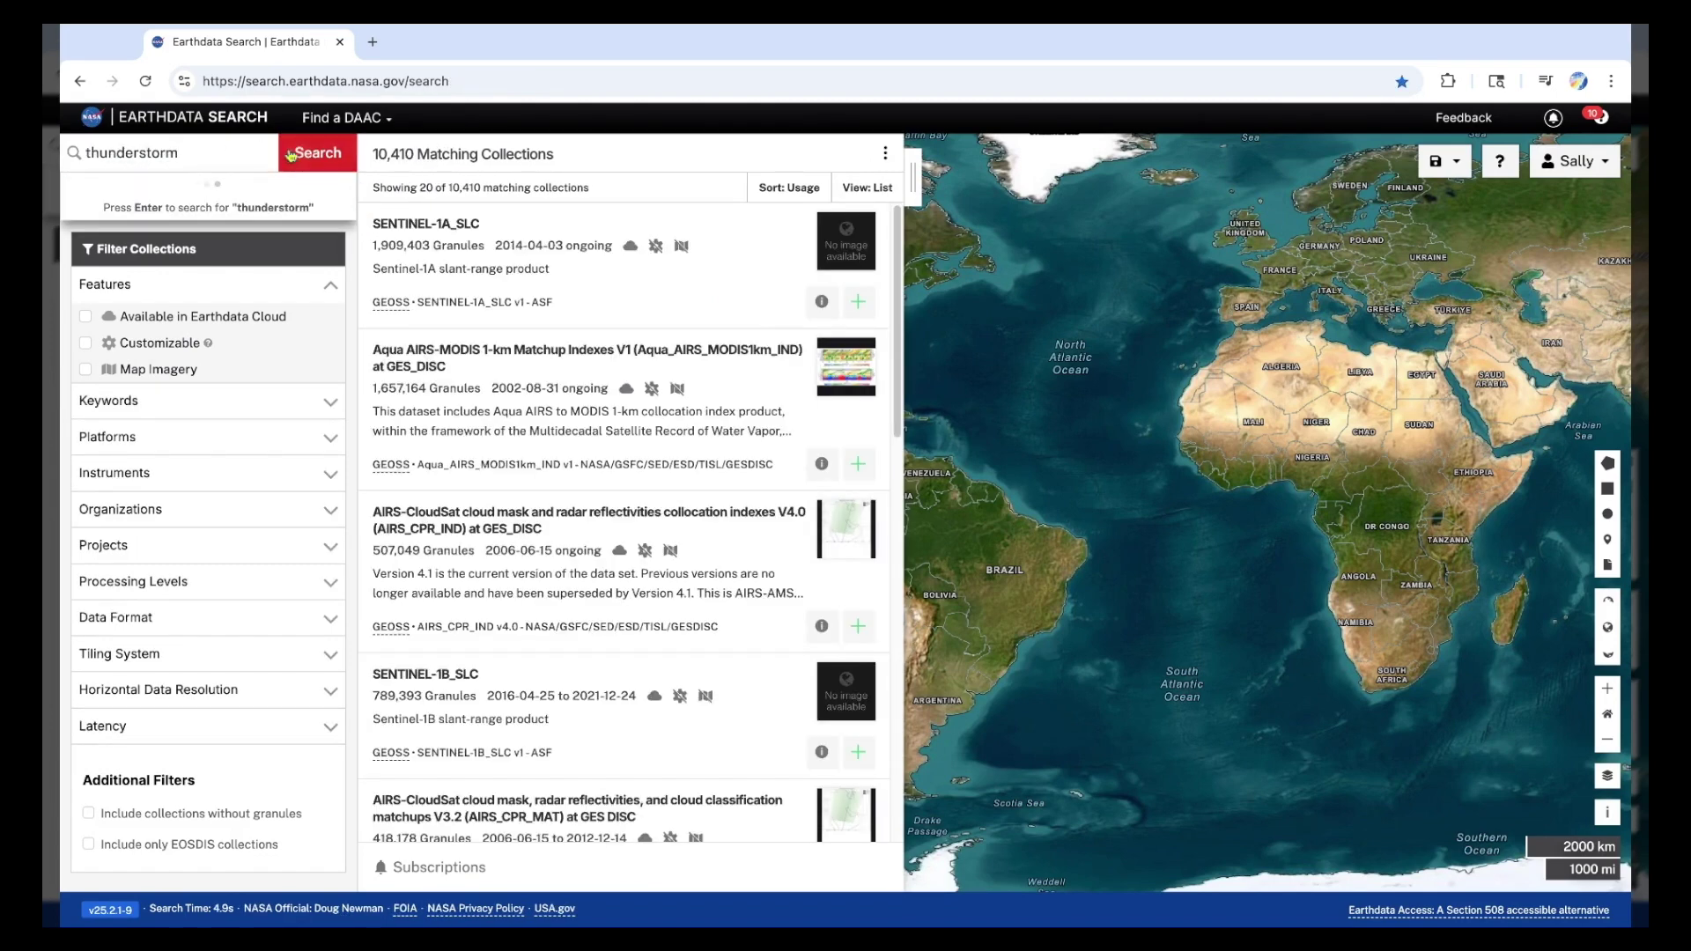
Step: Search for thunderstorm (42 matches), then replace the query with 'severe storm'
{"action": "left_click", "coordinate": [304, 154]}
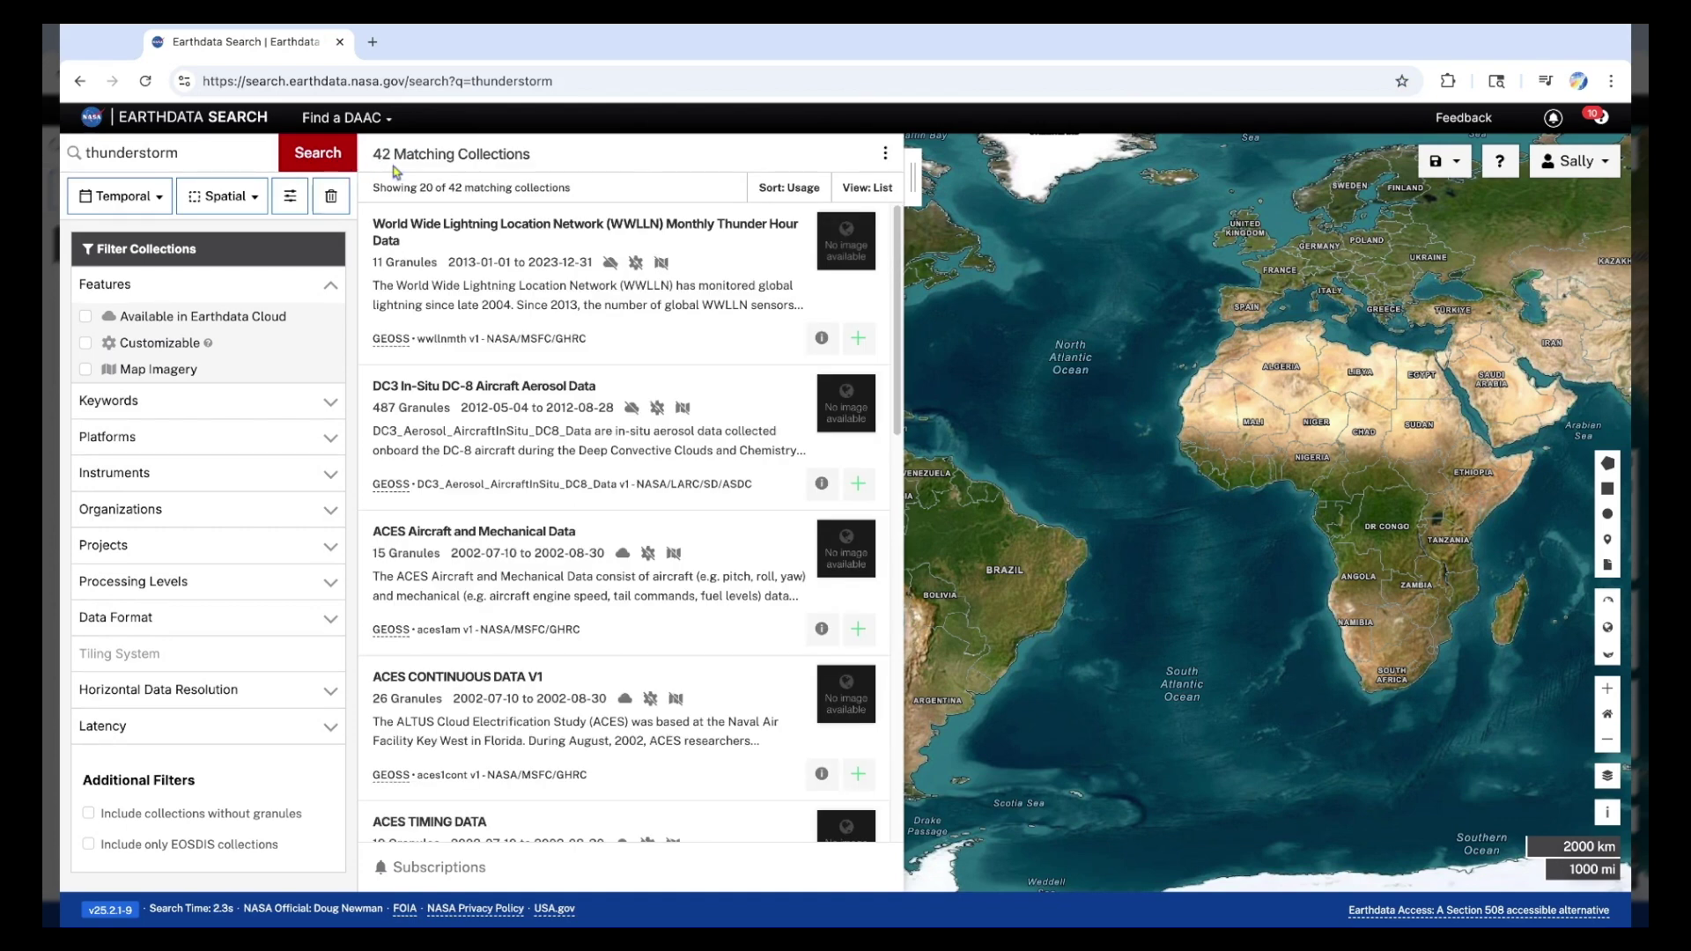
{"action": "key", "text": "ctrl+a"}
{"action": "key", "text": "BackSpace"}
{"action": "type", "text": "severe storm"}
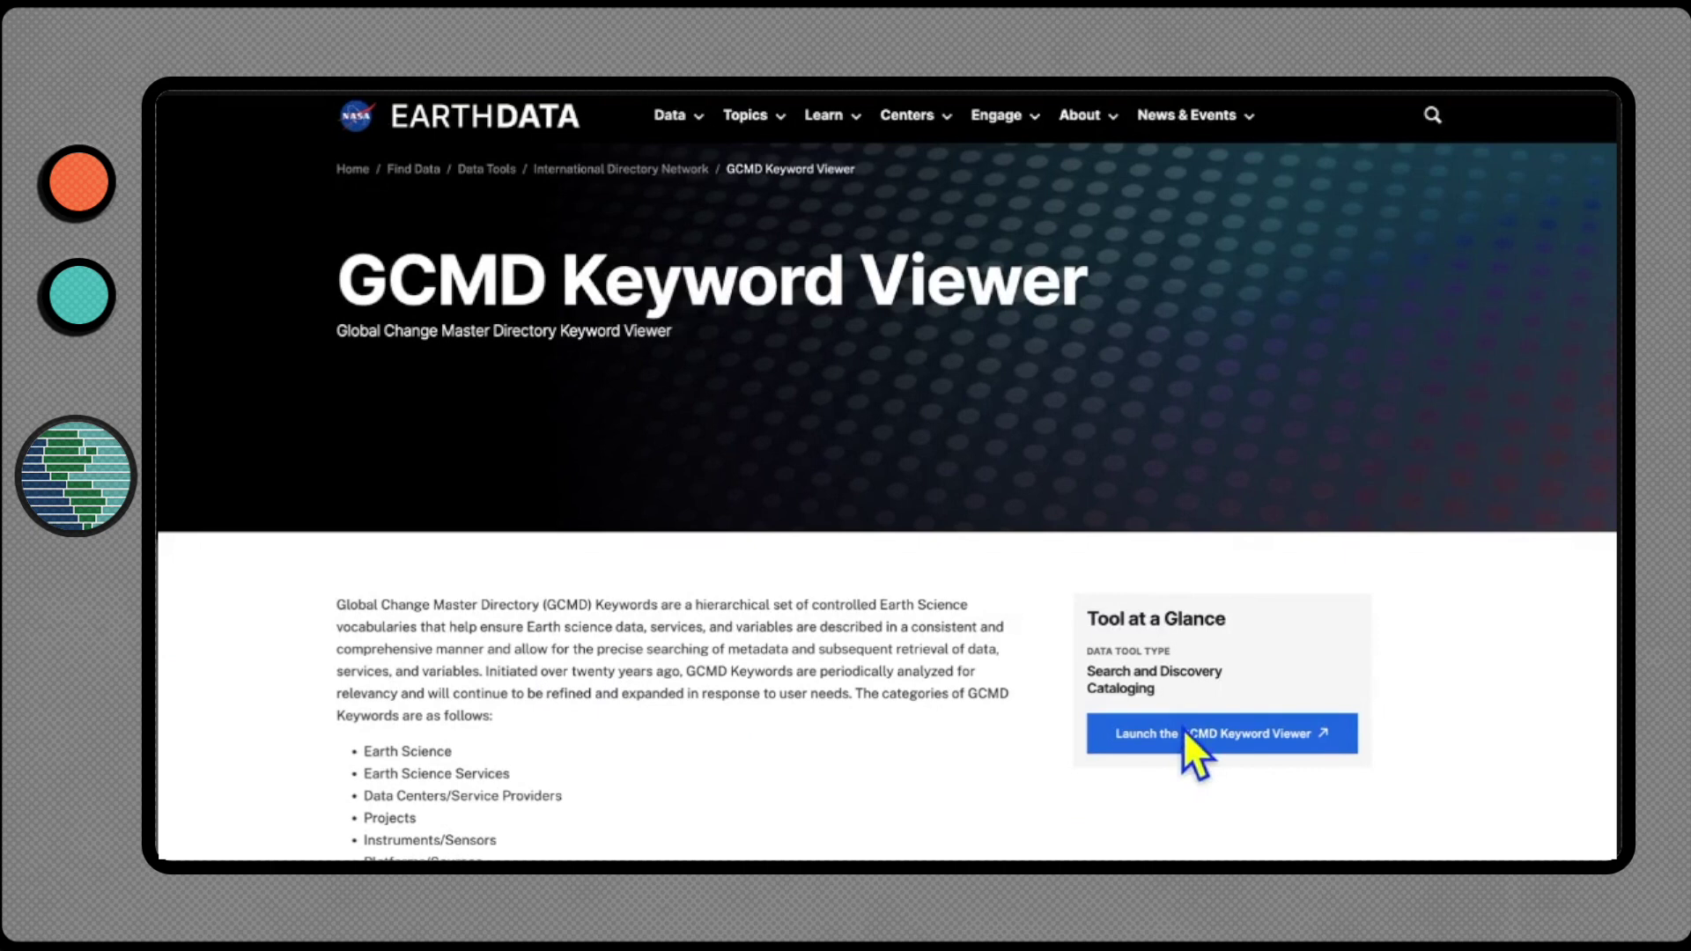
Step: Launch the GCMD Keyword Viewer and search its keyword tree for 'severe storm'
{"action": "left_click", "coordinate": [1205, 742]}
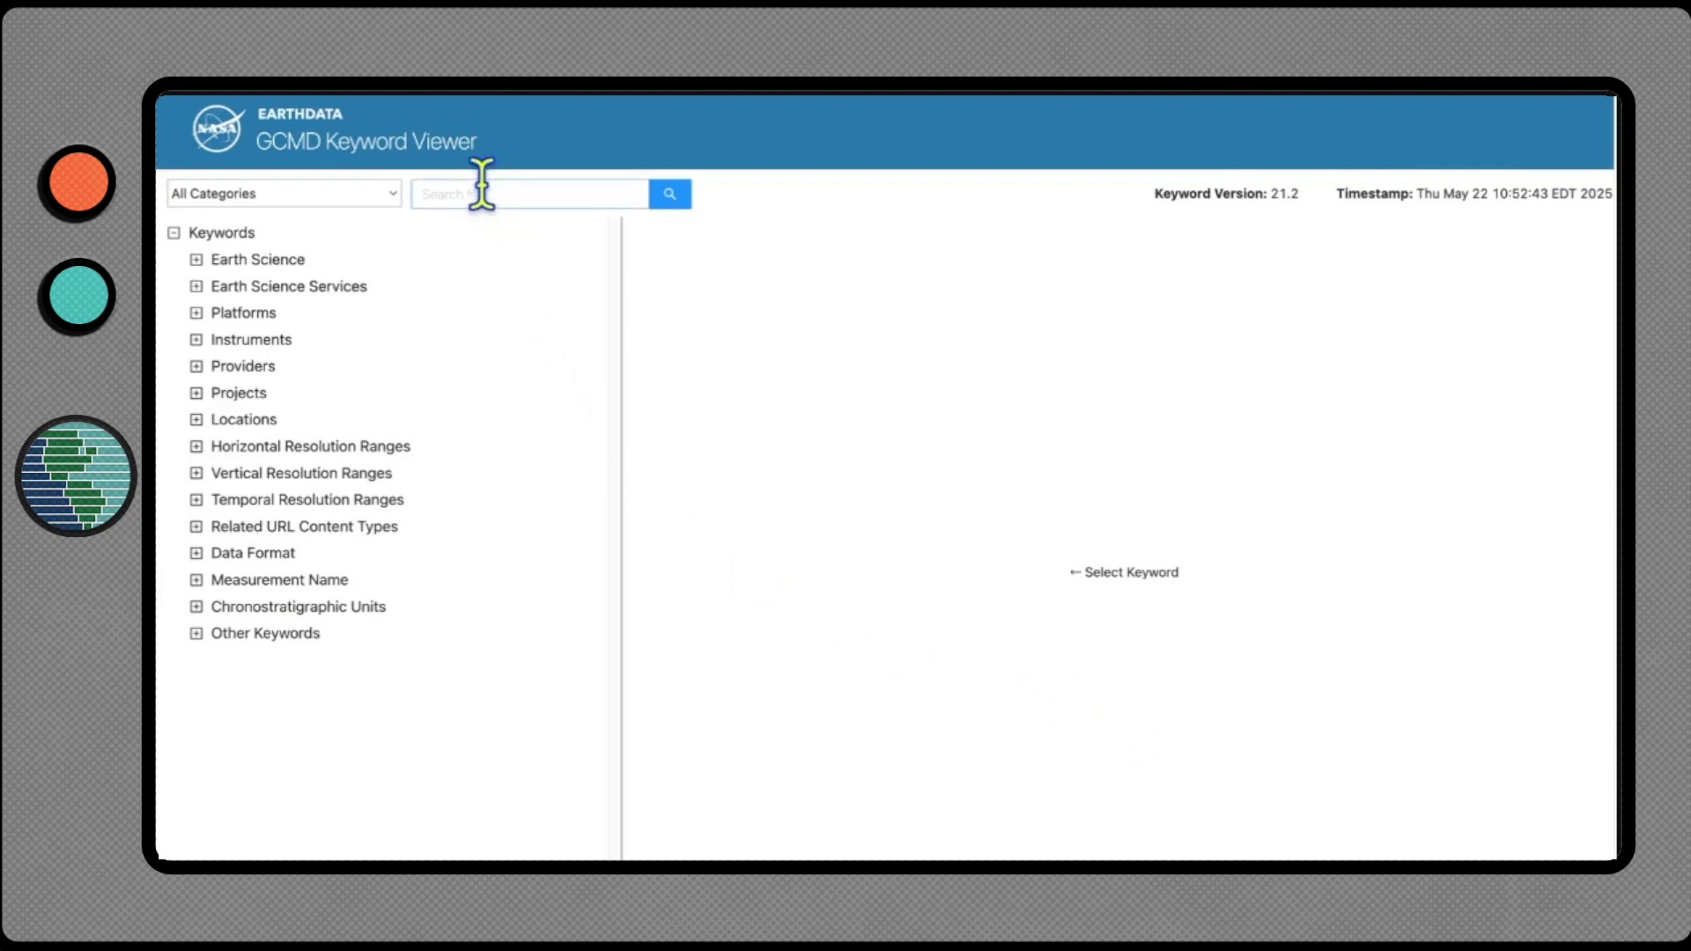
{"action": "left_click", "coordinate": [479, 193]}
{"action": "type", "text": "severe storm"}
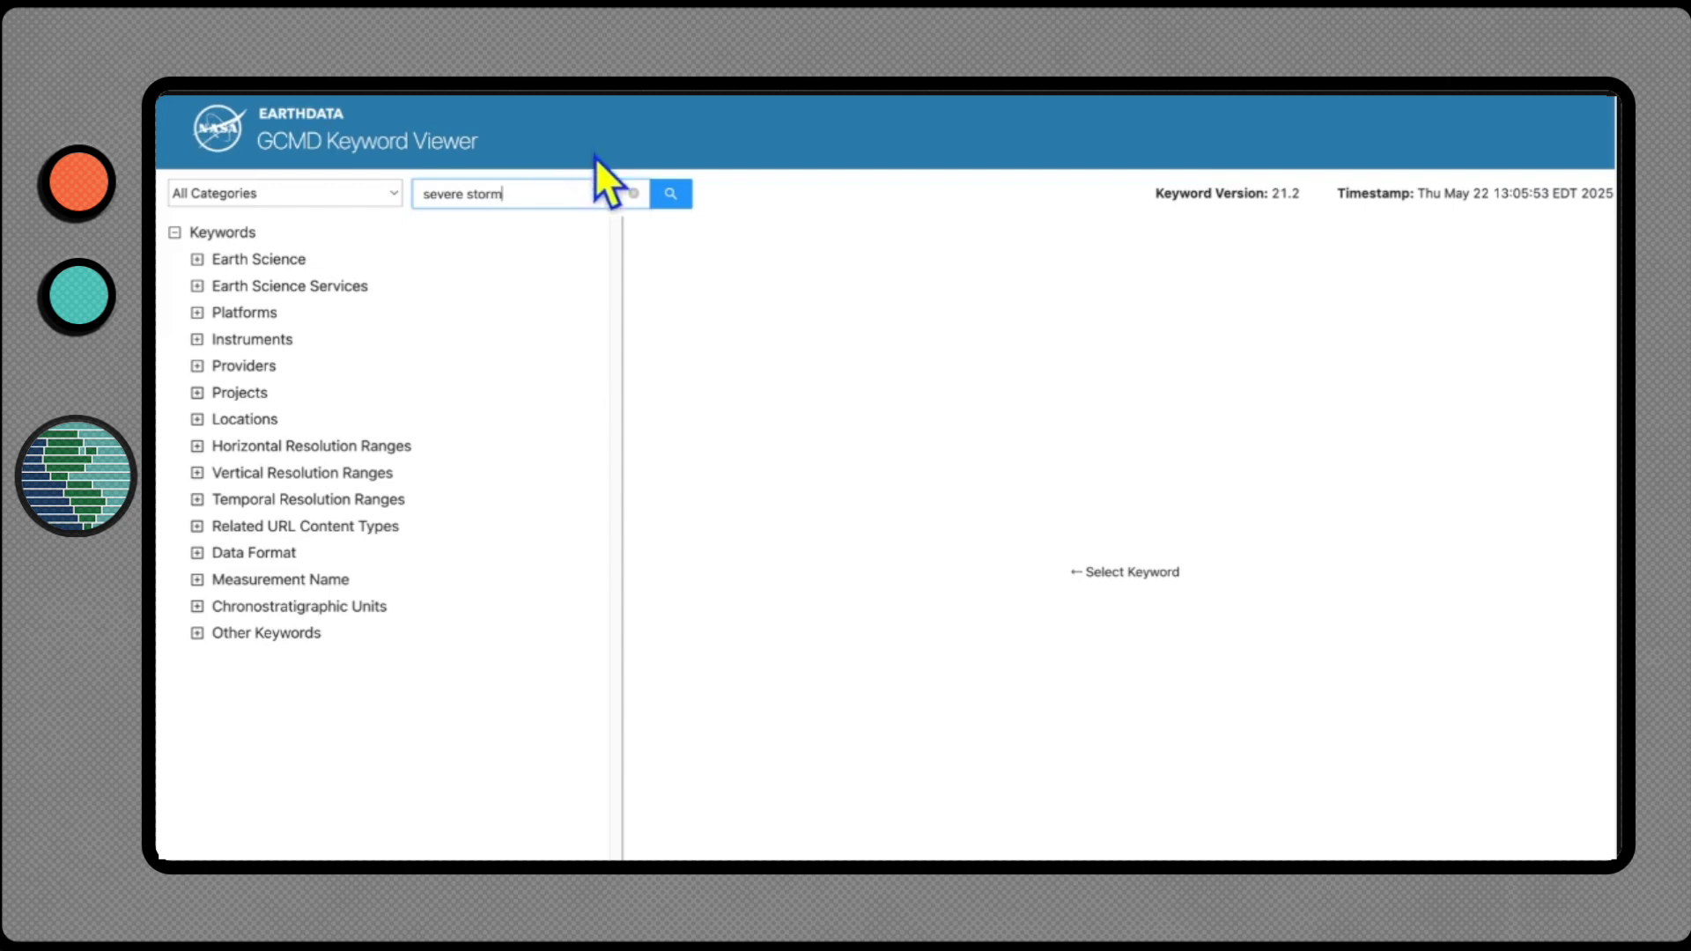
{"action": "left_click", "coordinate": [670, 196]}
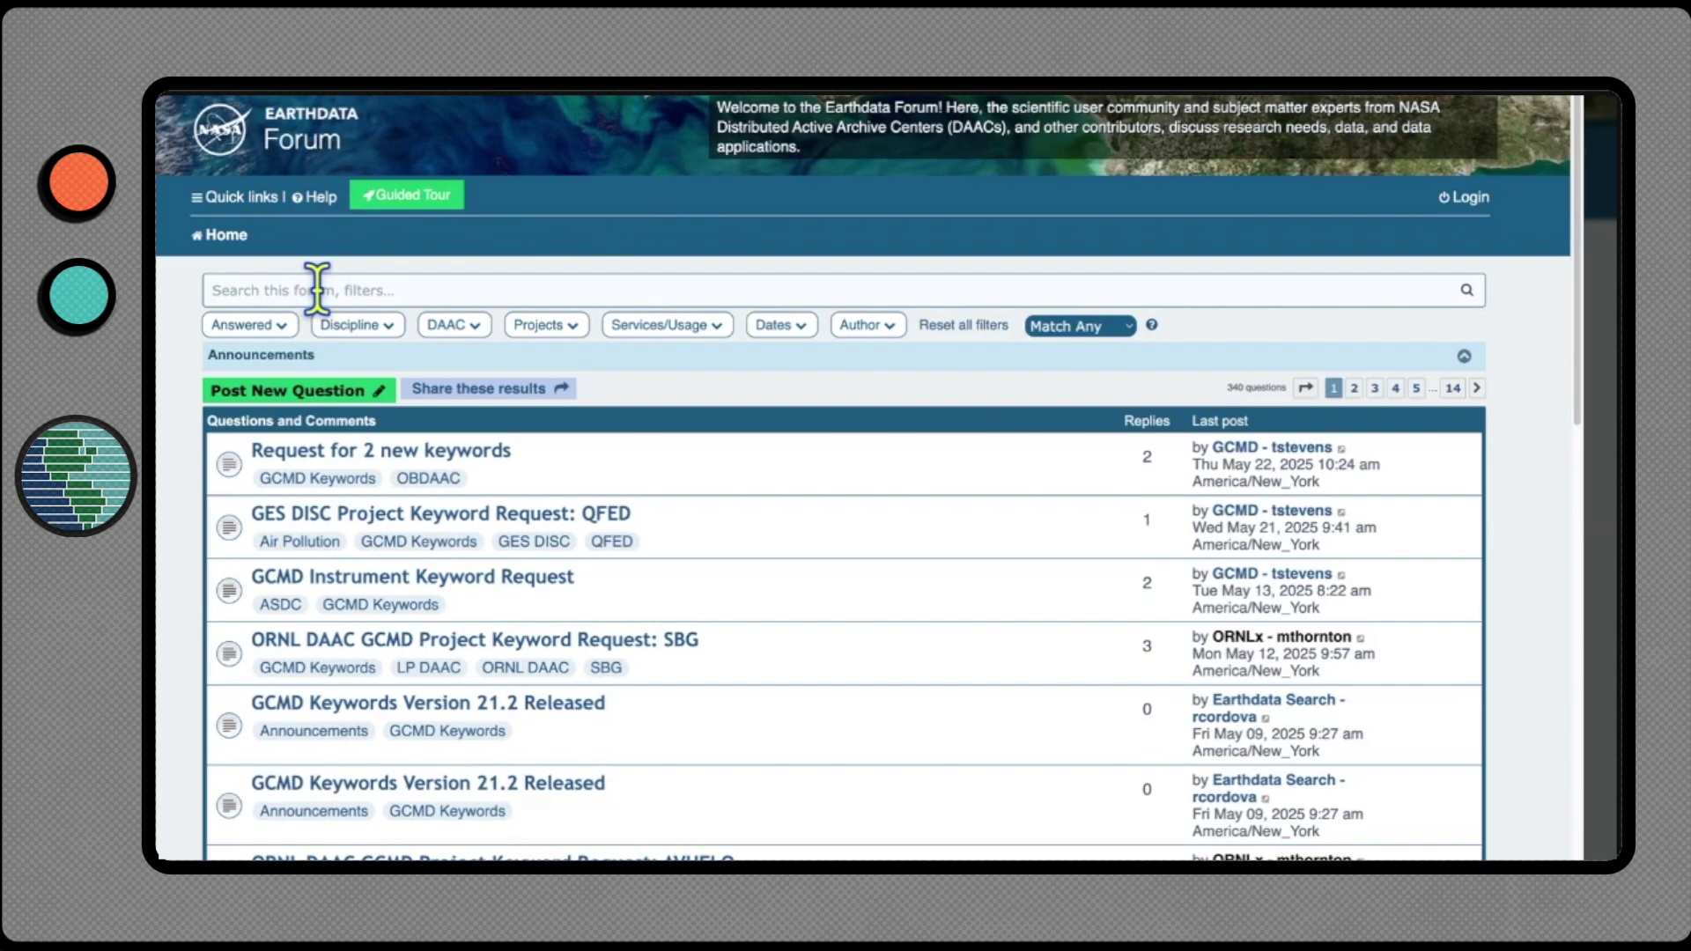
Step: Search the forum for 'gcmd keyword', then refine it to 'gcmd keyword supercell'
{"action": "type", "text": "gcmd keyword"}
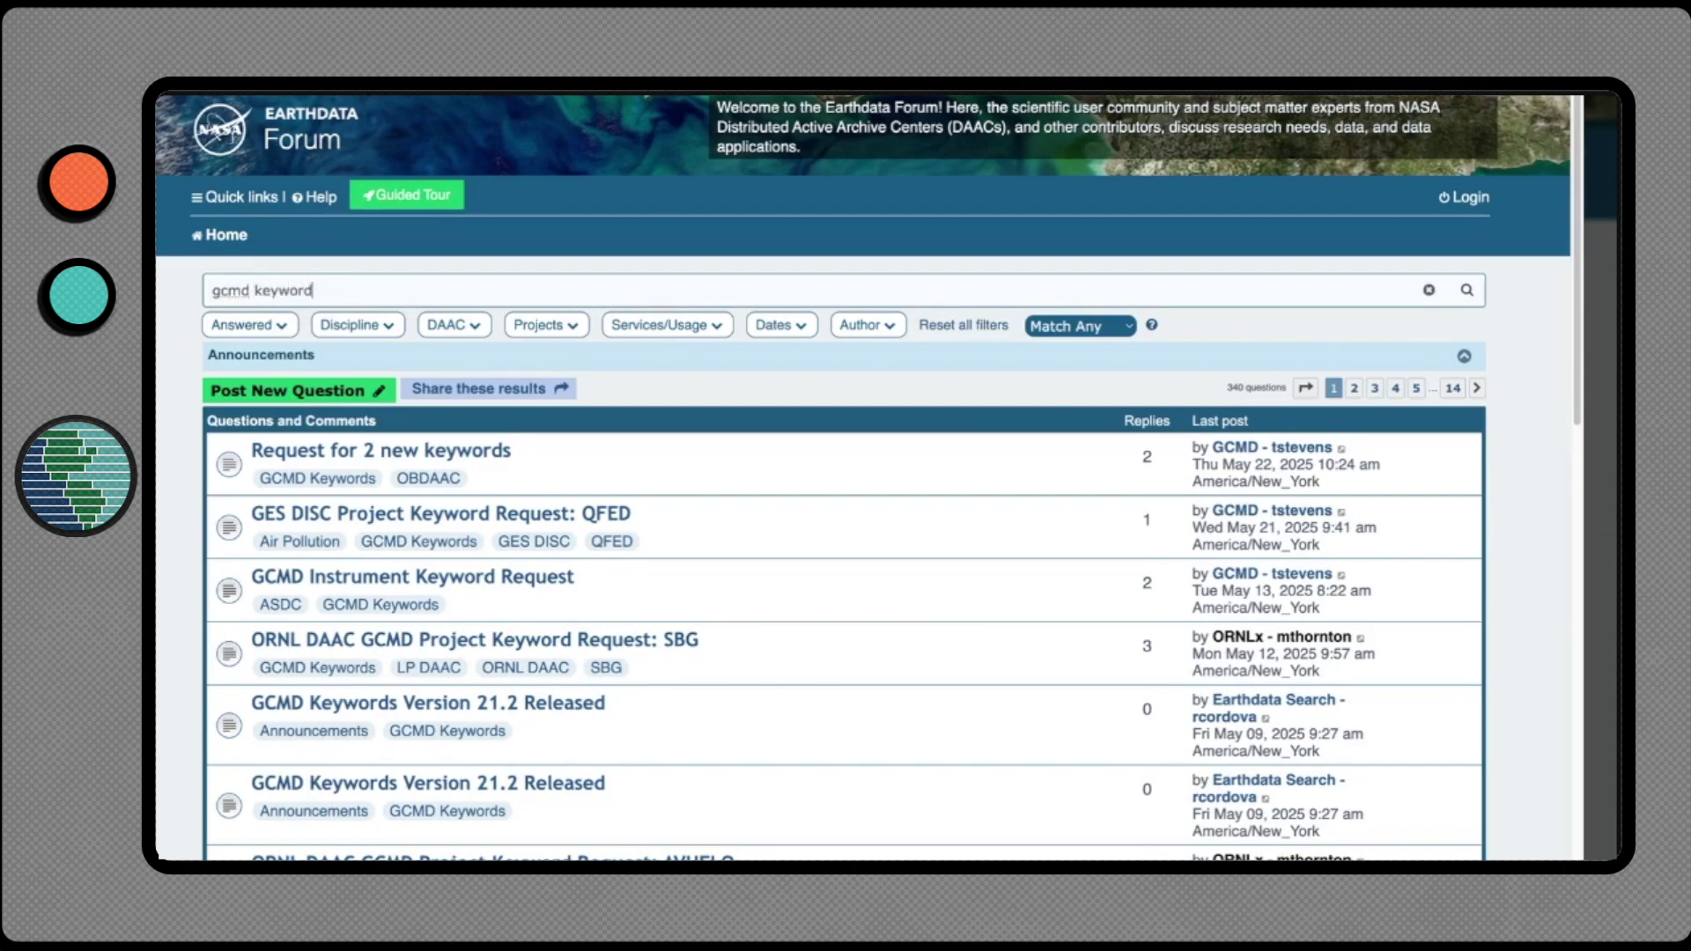
{"action": "left_click", "coordinate": [1467, 290]}
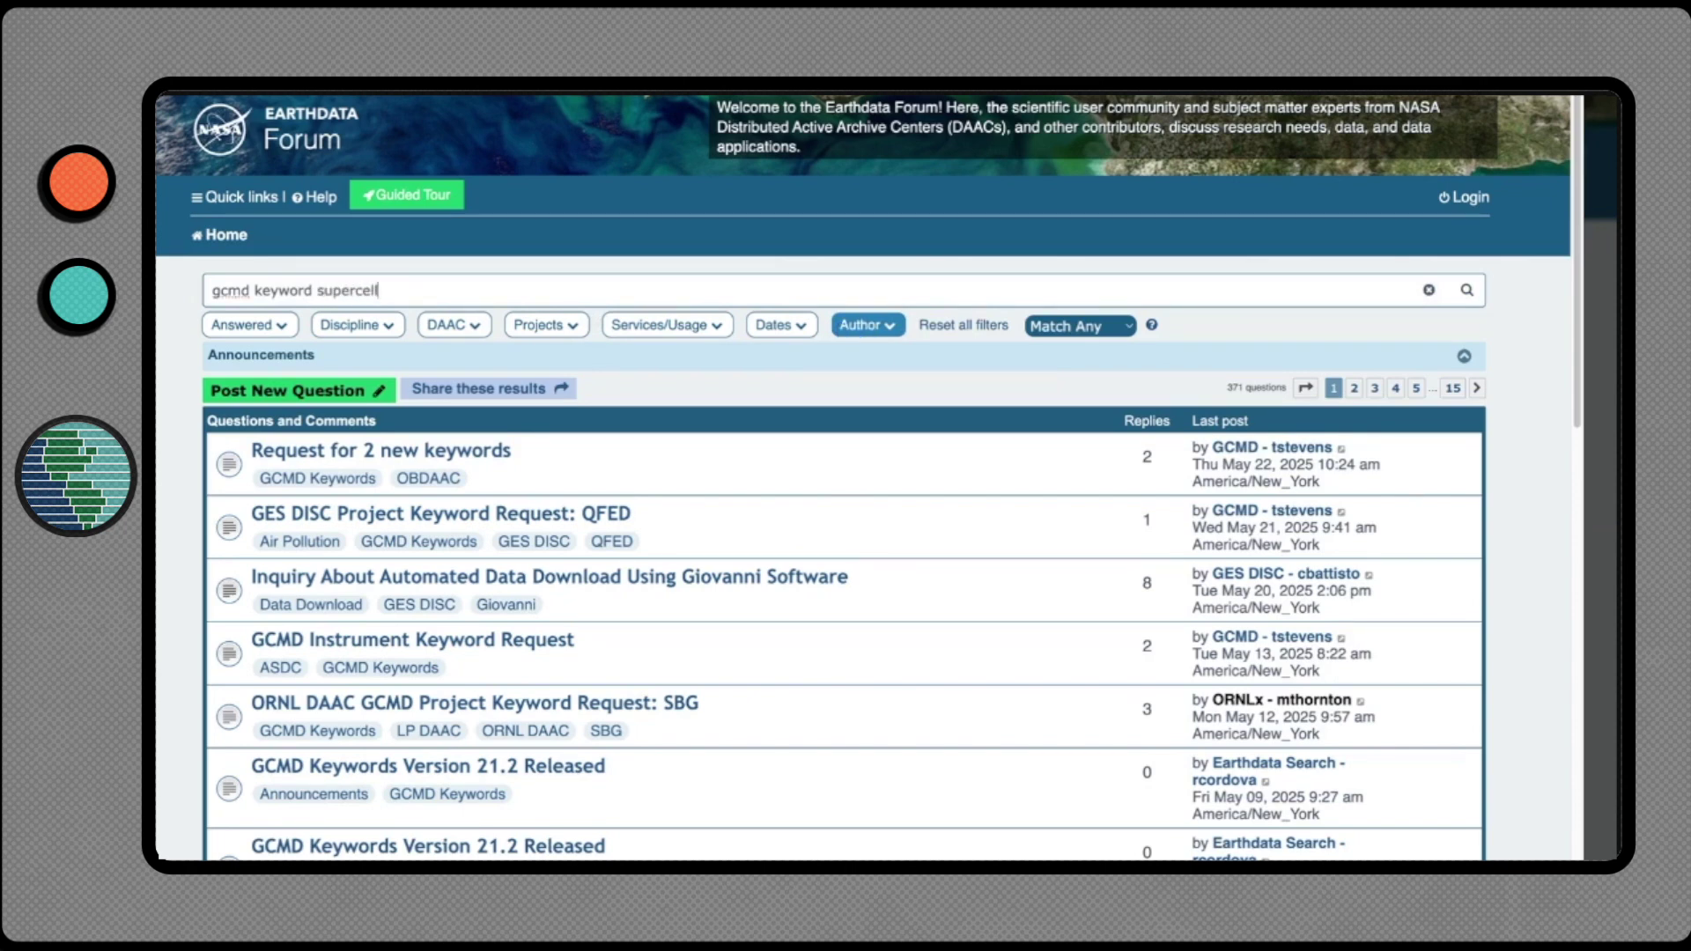
{"action": "left_click", "coordinate": [1467, 291]}
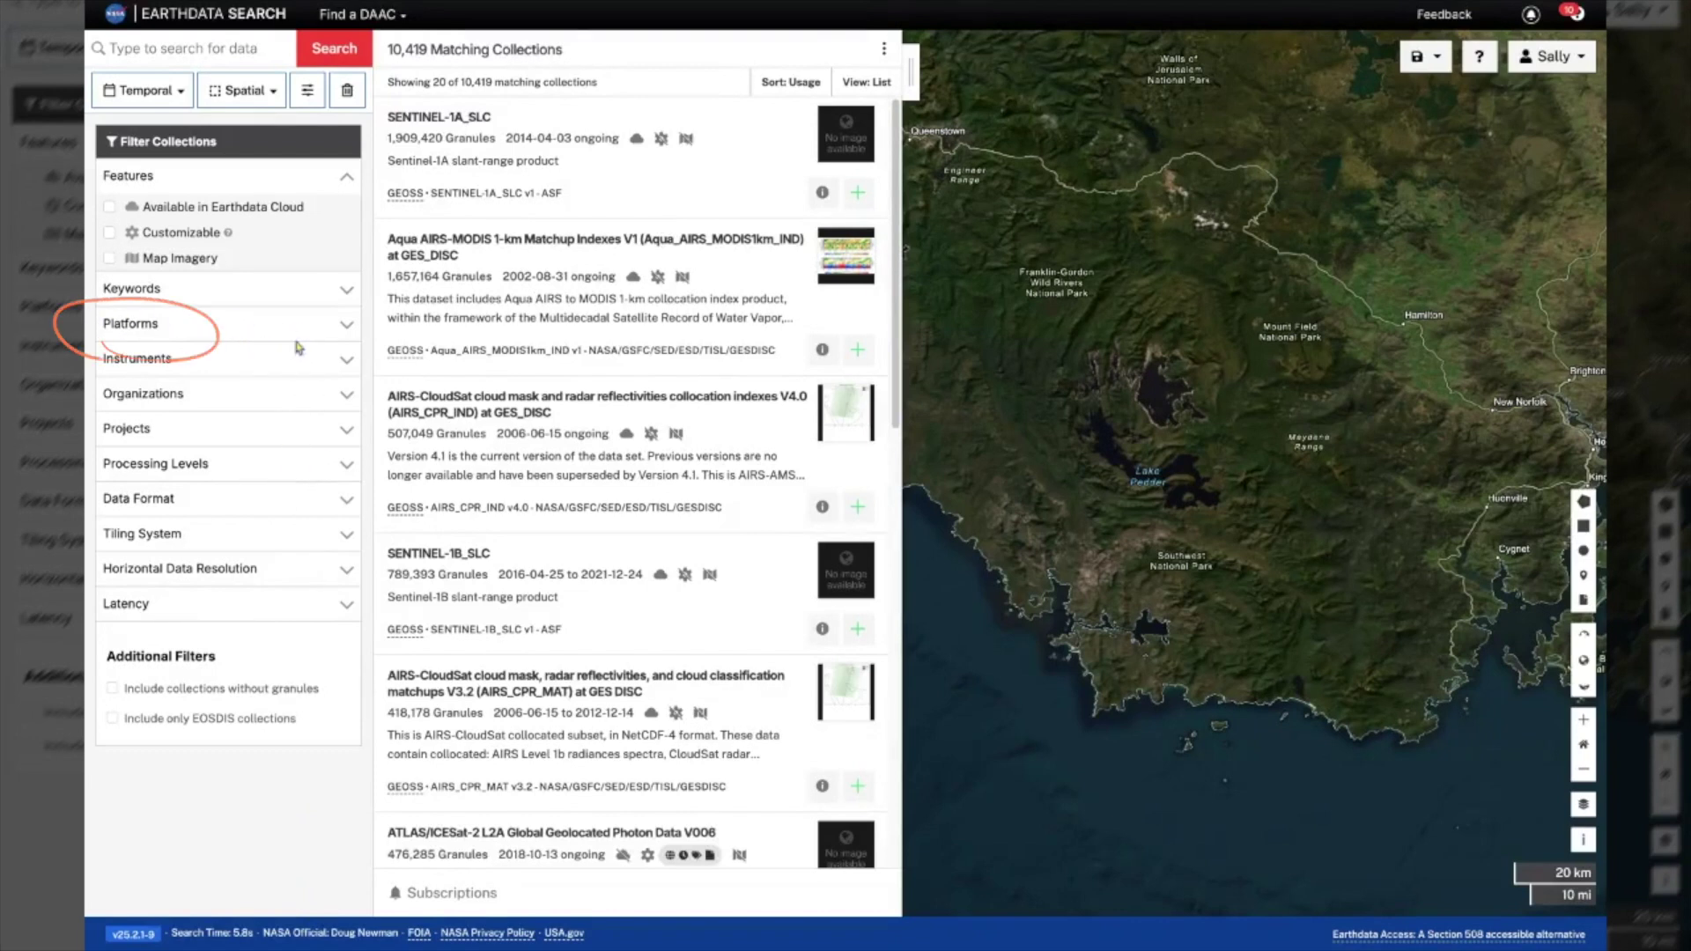
{"action": "left_click", "coordinate": [347, 328]}
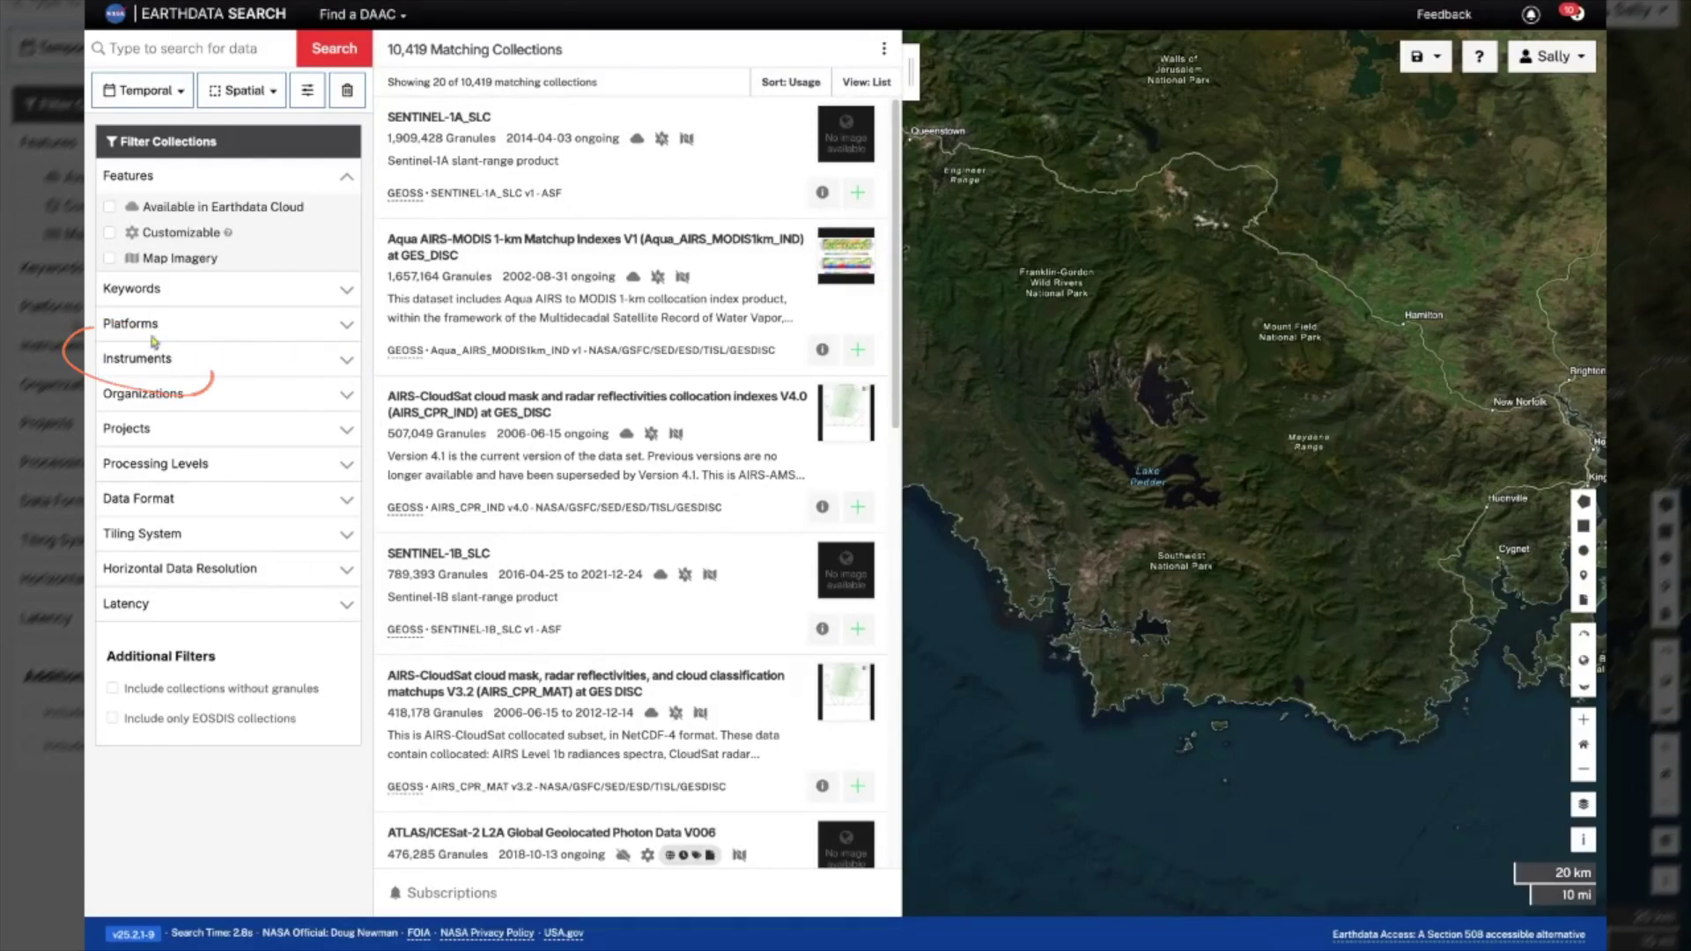
Step: Expand the Instruments facet and open the full Filter collections by Instruments list
{"action": "left_click", "coordinate": [346, 363]}
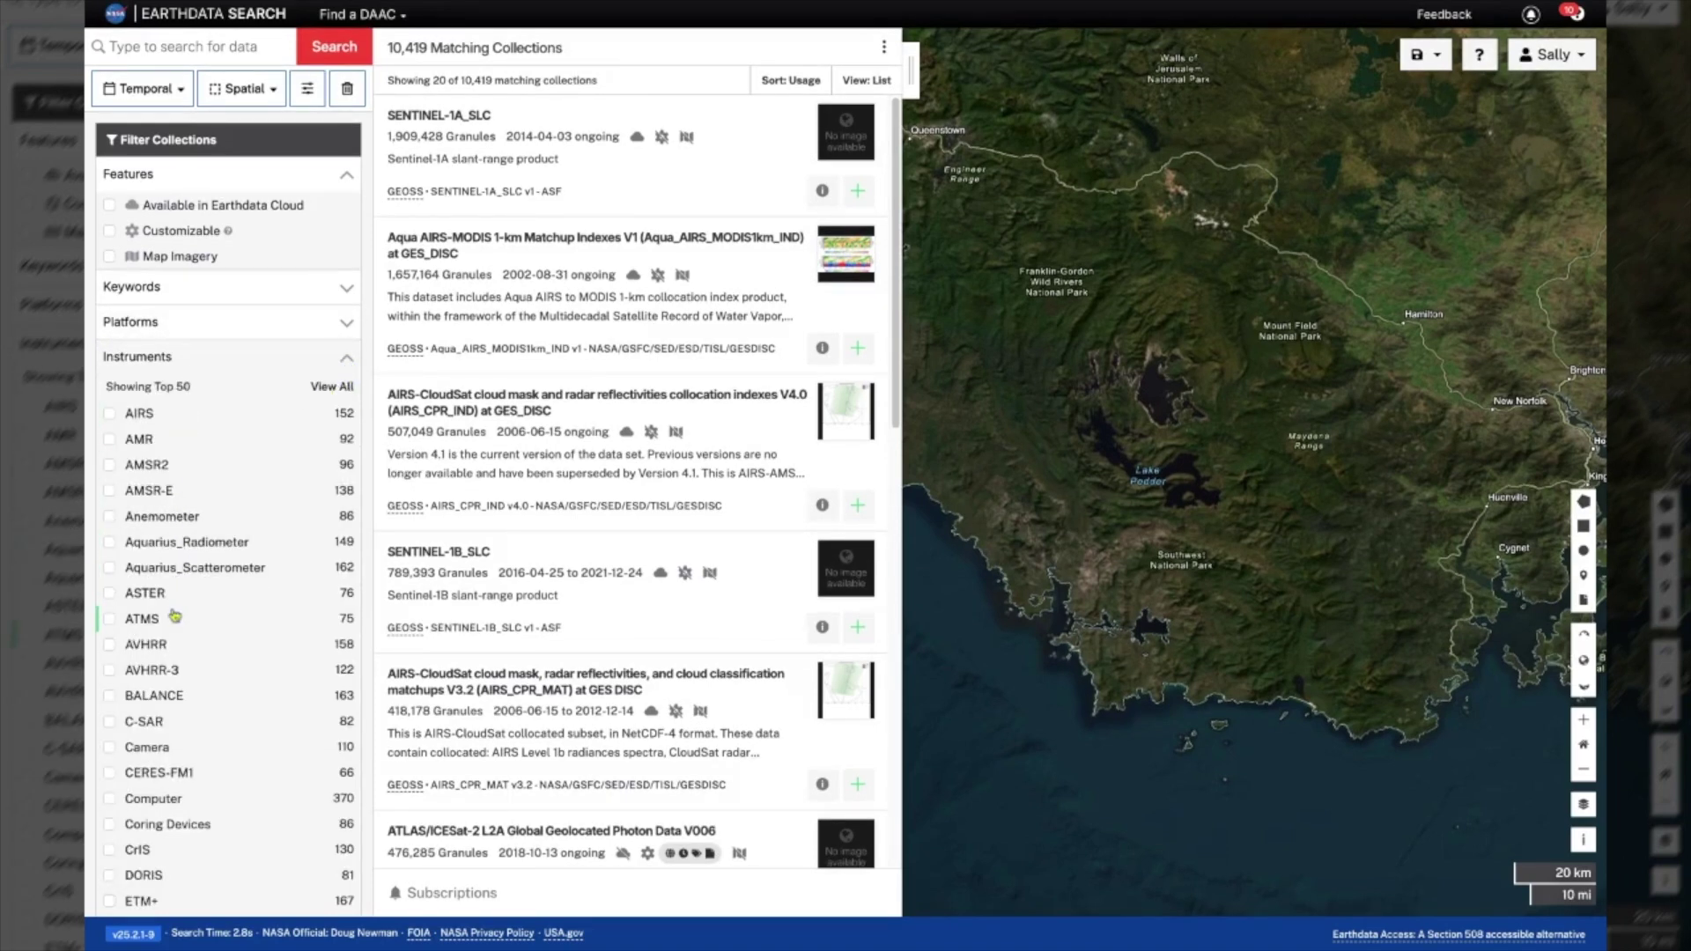
{"action": "left_click", "coordinate": [338, 392]}
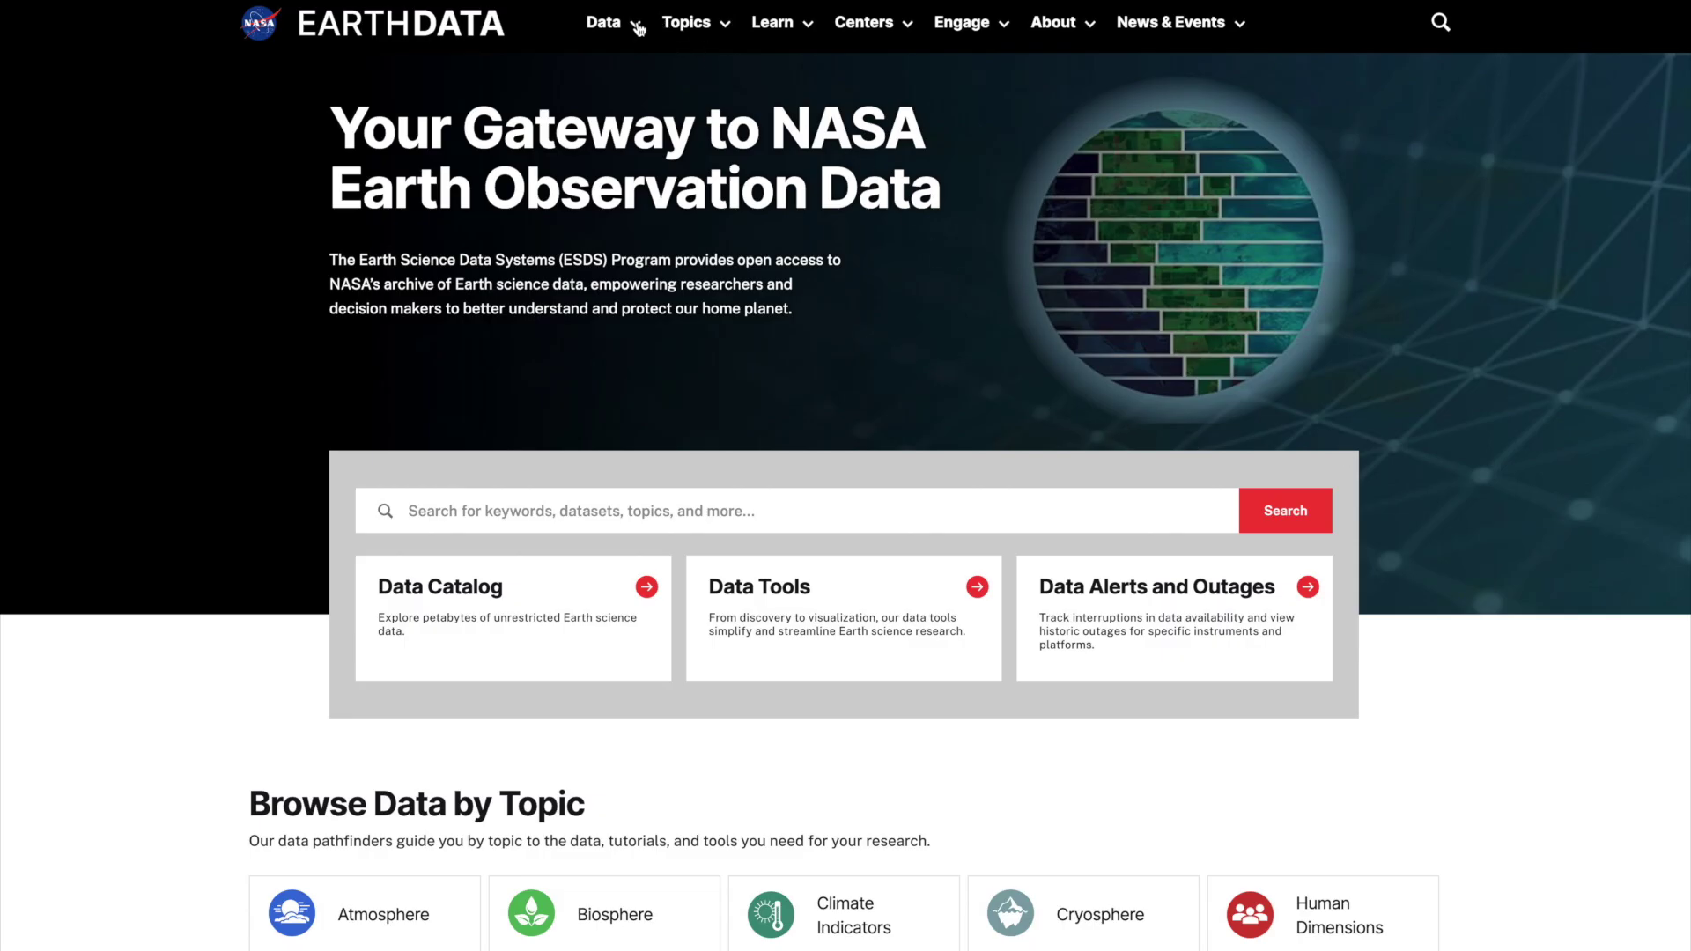
Step: Go to the Earthdata Instruments page from the Data menu and scroll to the Explore Instruments cards
{"action": "left_click", "coordinate": [637, 26]}
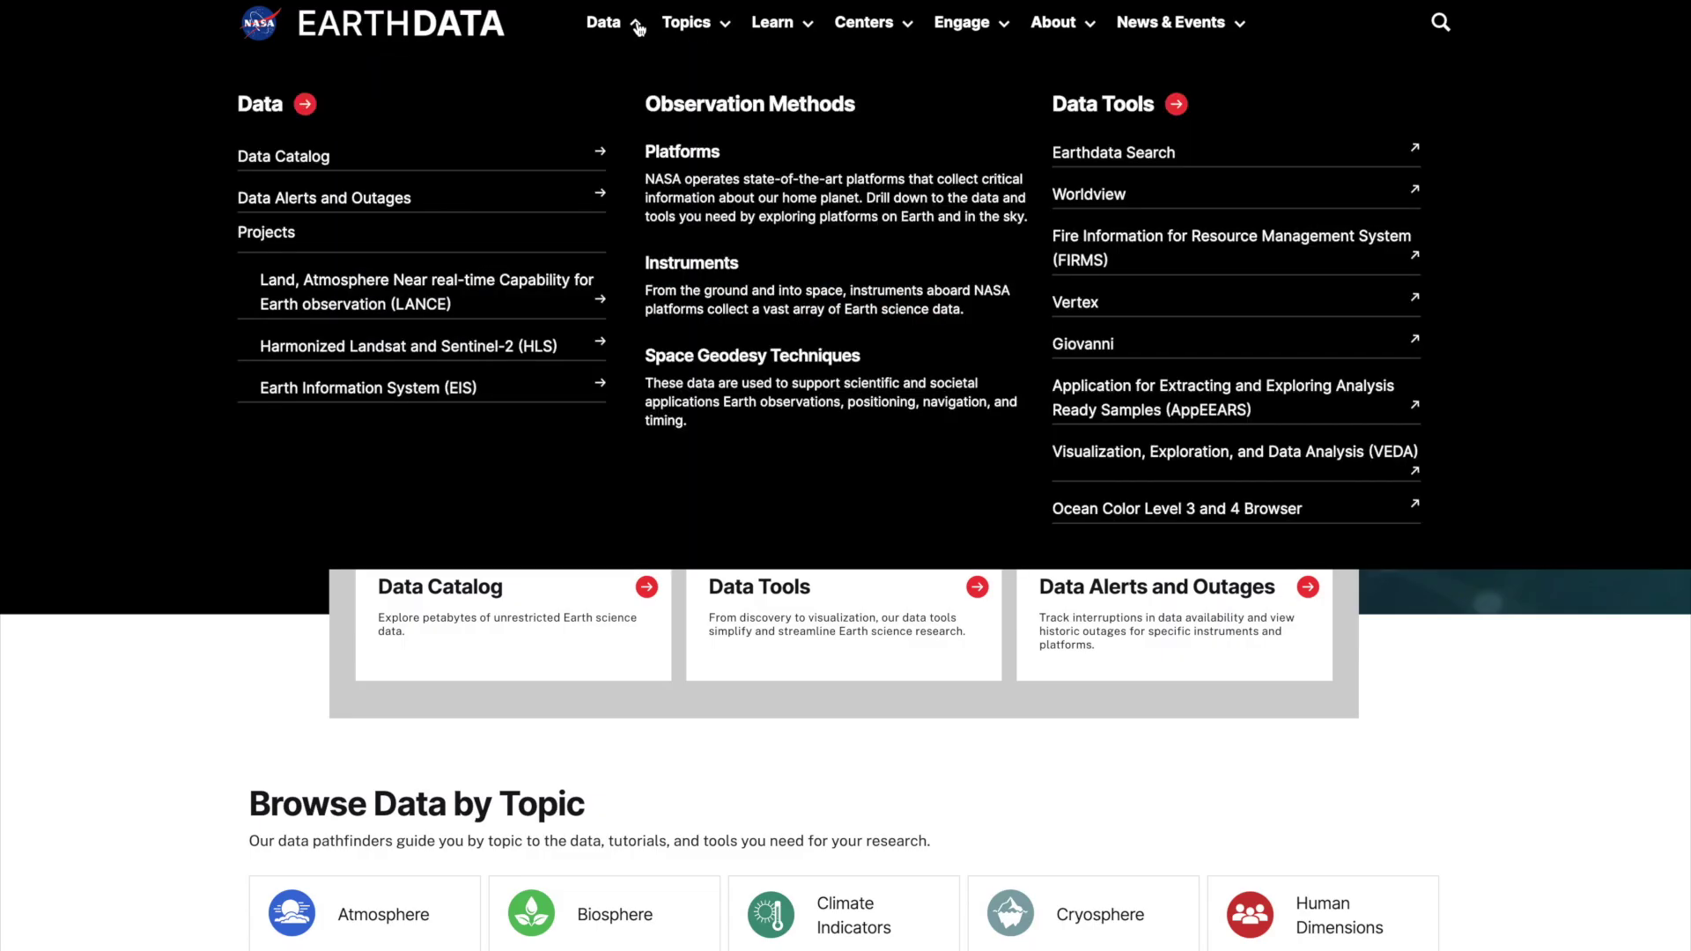
{"action": "left_click", "coordinate": [676, 267]}
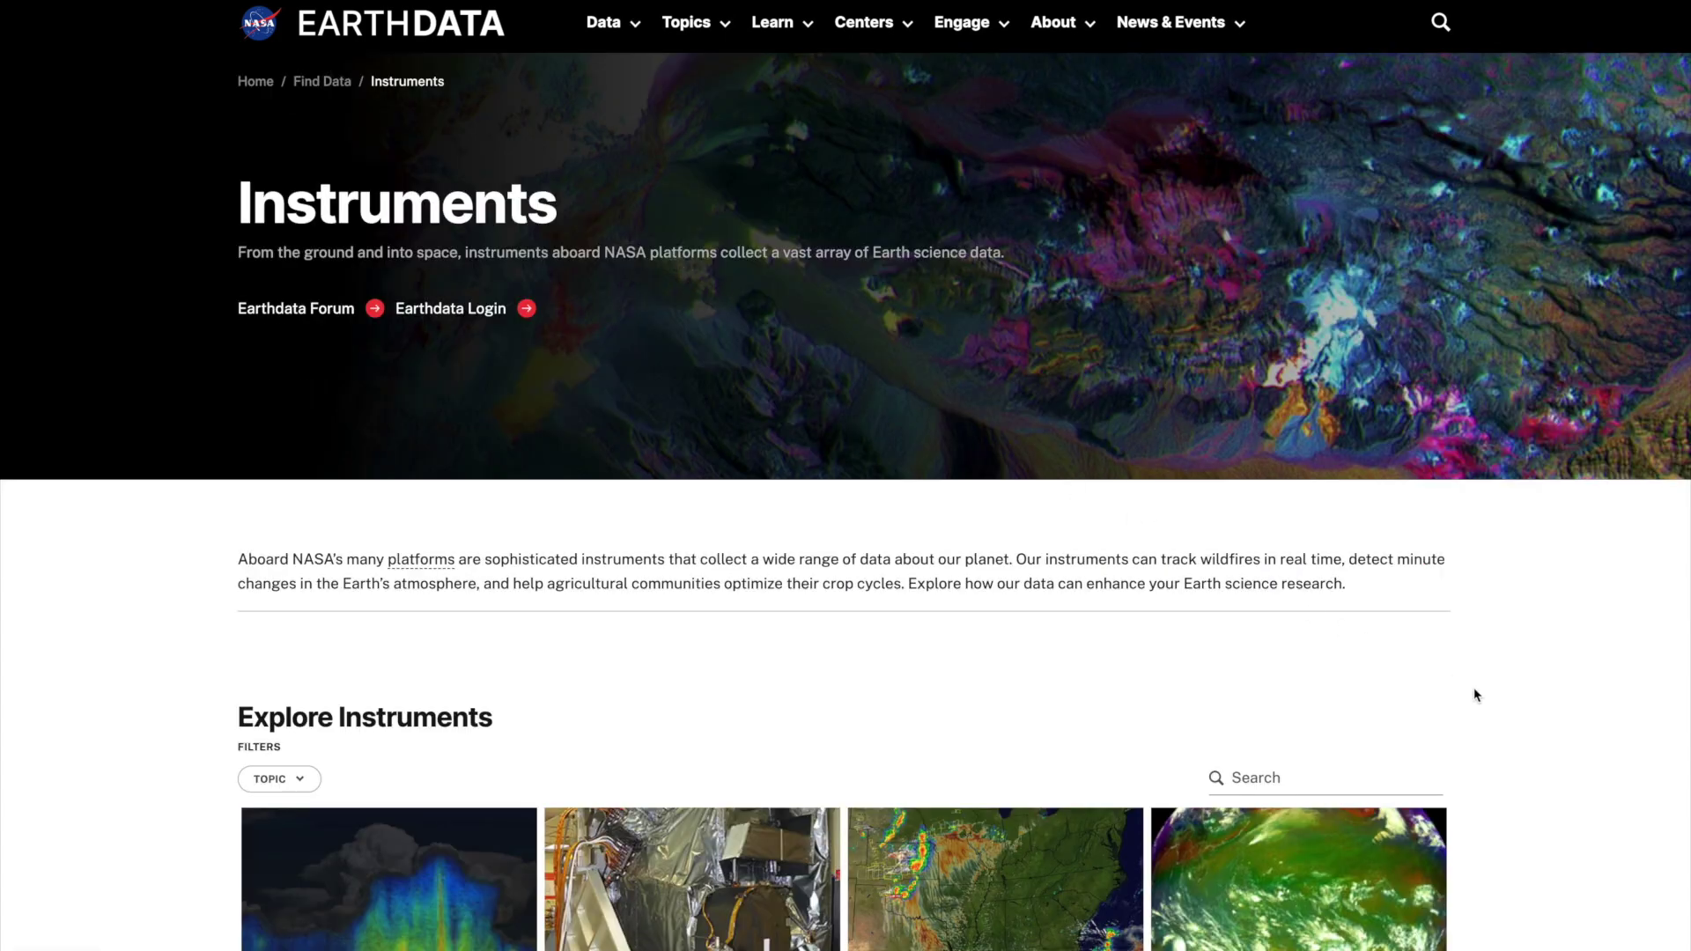
{"action": "scroll", "coordinate": [1617, 828], "scroll_direction": "down", "scroll_amount": 2}
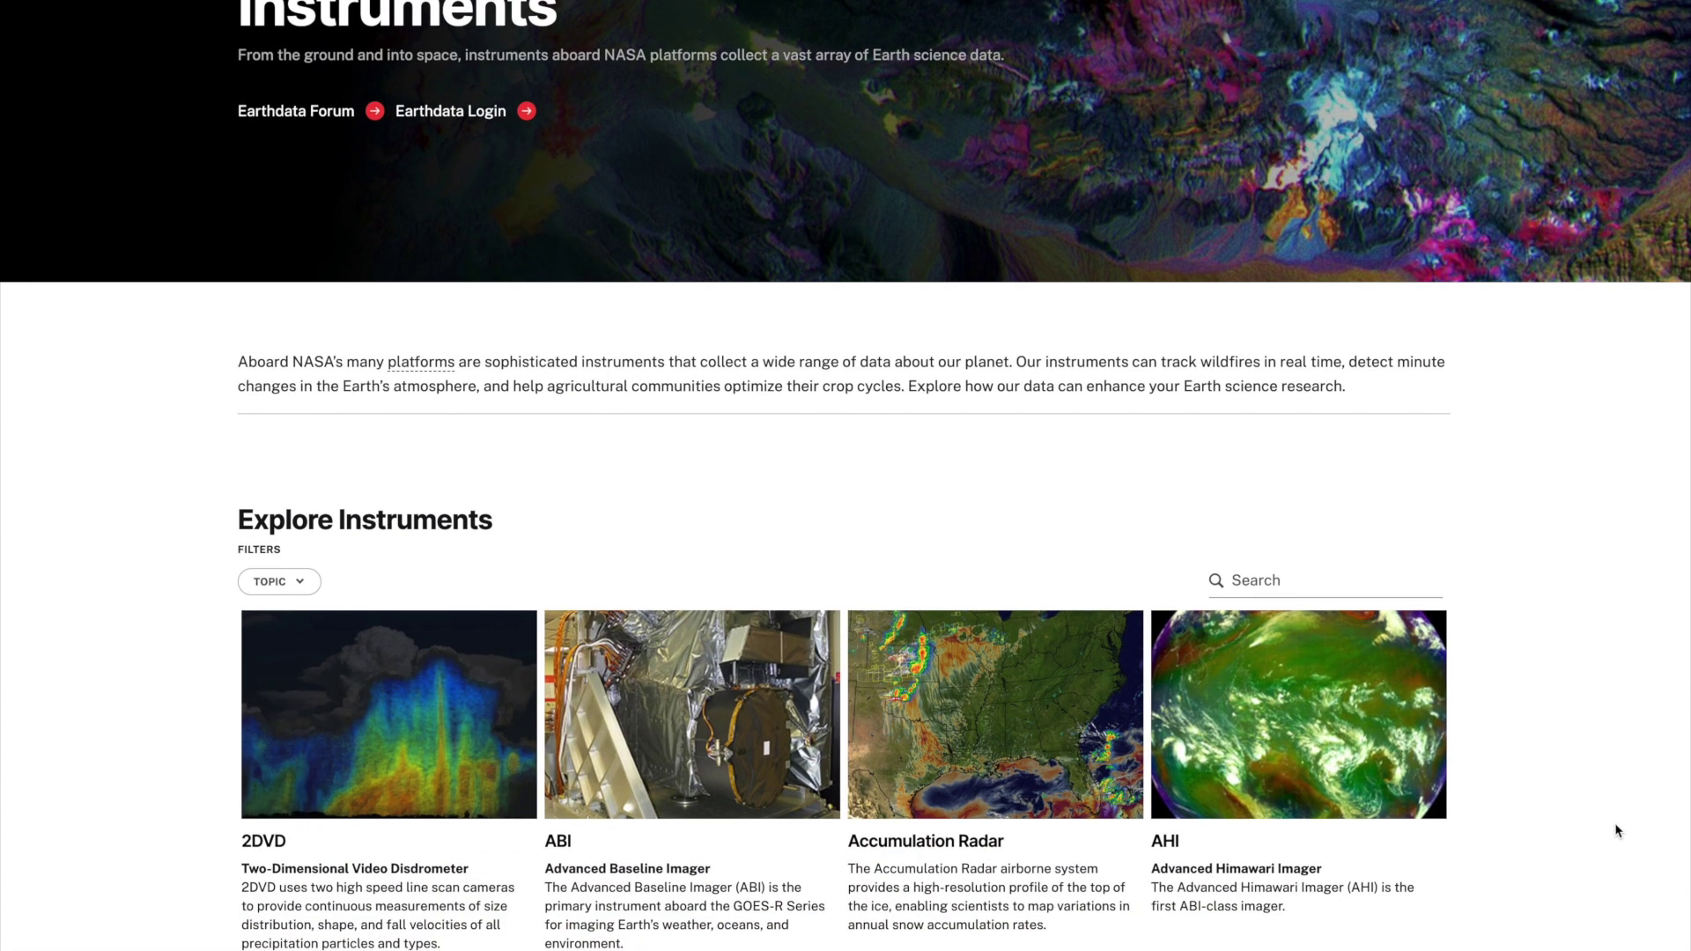
{"action": "scroll", "coordinate": [1616, 828], "scroll_direction": "down", "scroll_amount": 3}
{"action": "scroll", "coordinate": [1614, 822], "scroll_direction": "down", "scroll_amount": 3}
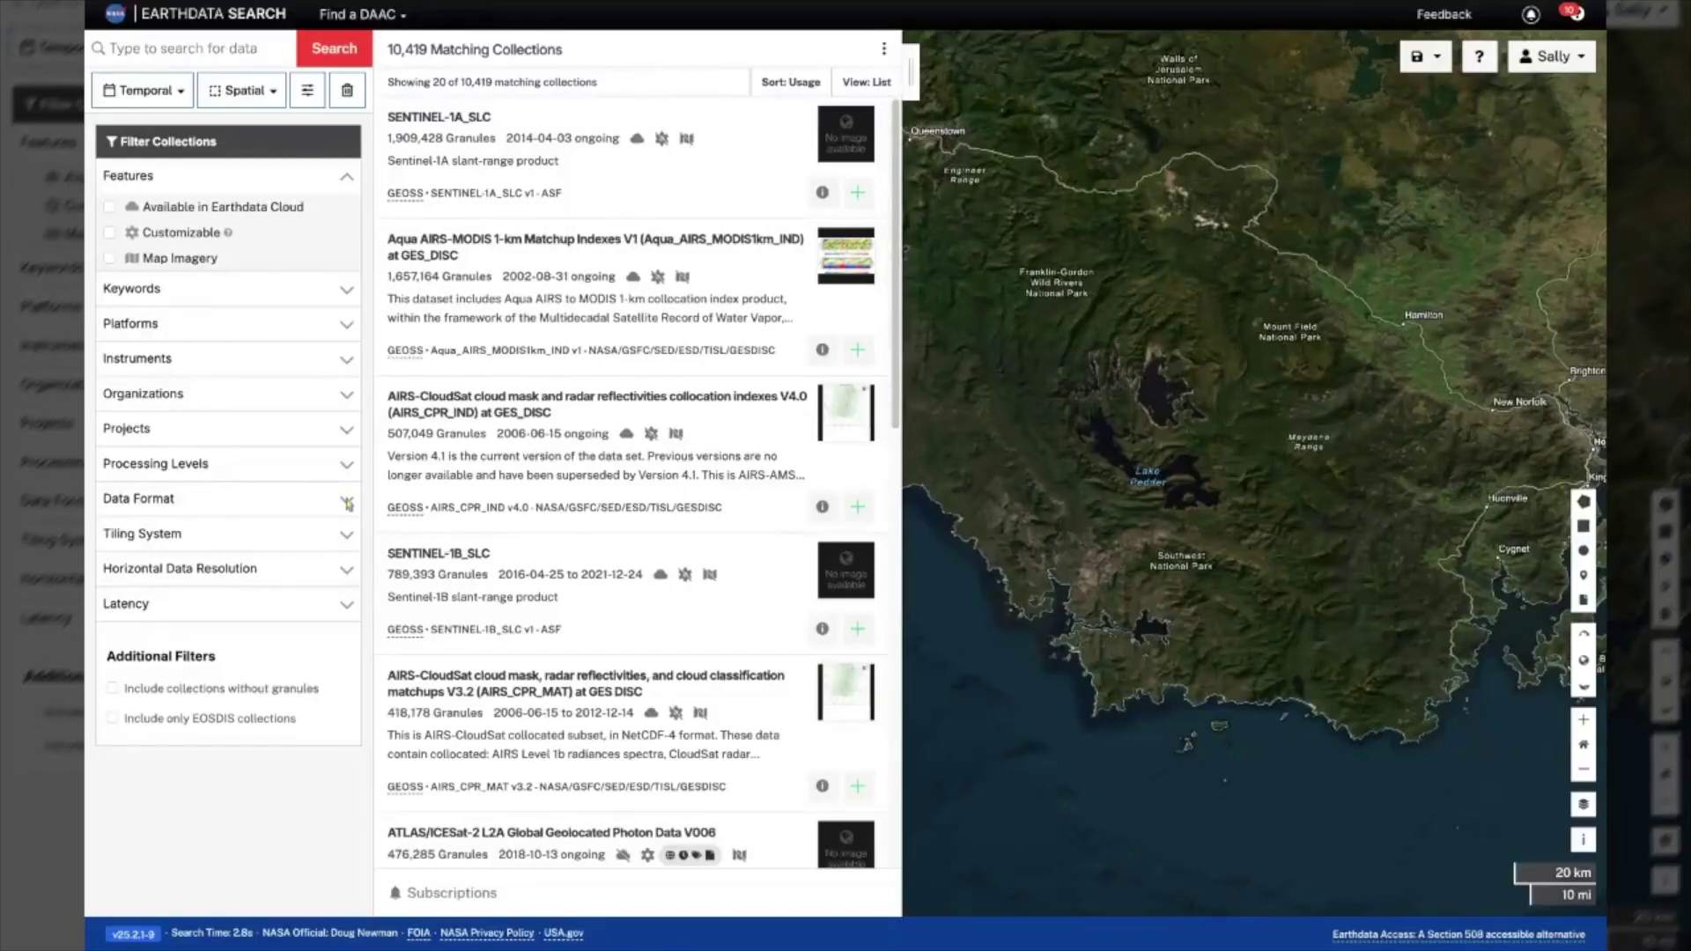
Step: Open the full Organizations list, jump to organizations starting with M, then cancel it
{"action": "left_click", "coordinate": [345, 396]}
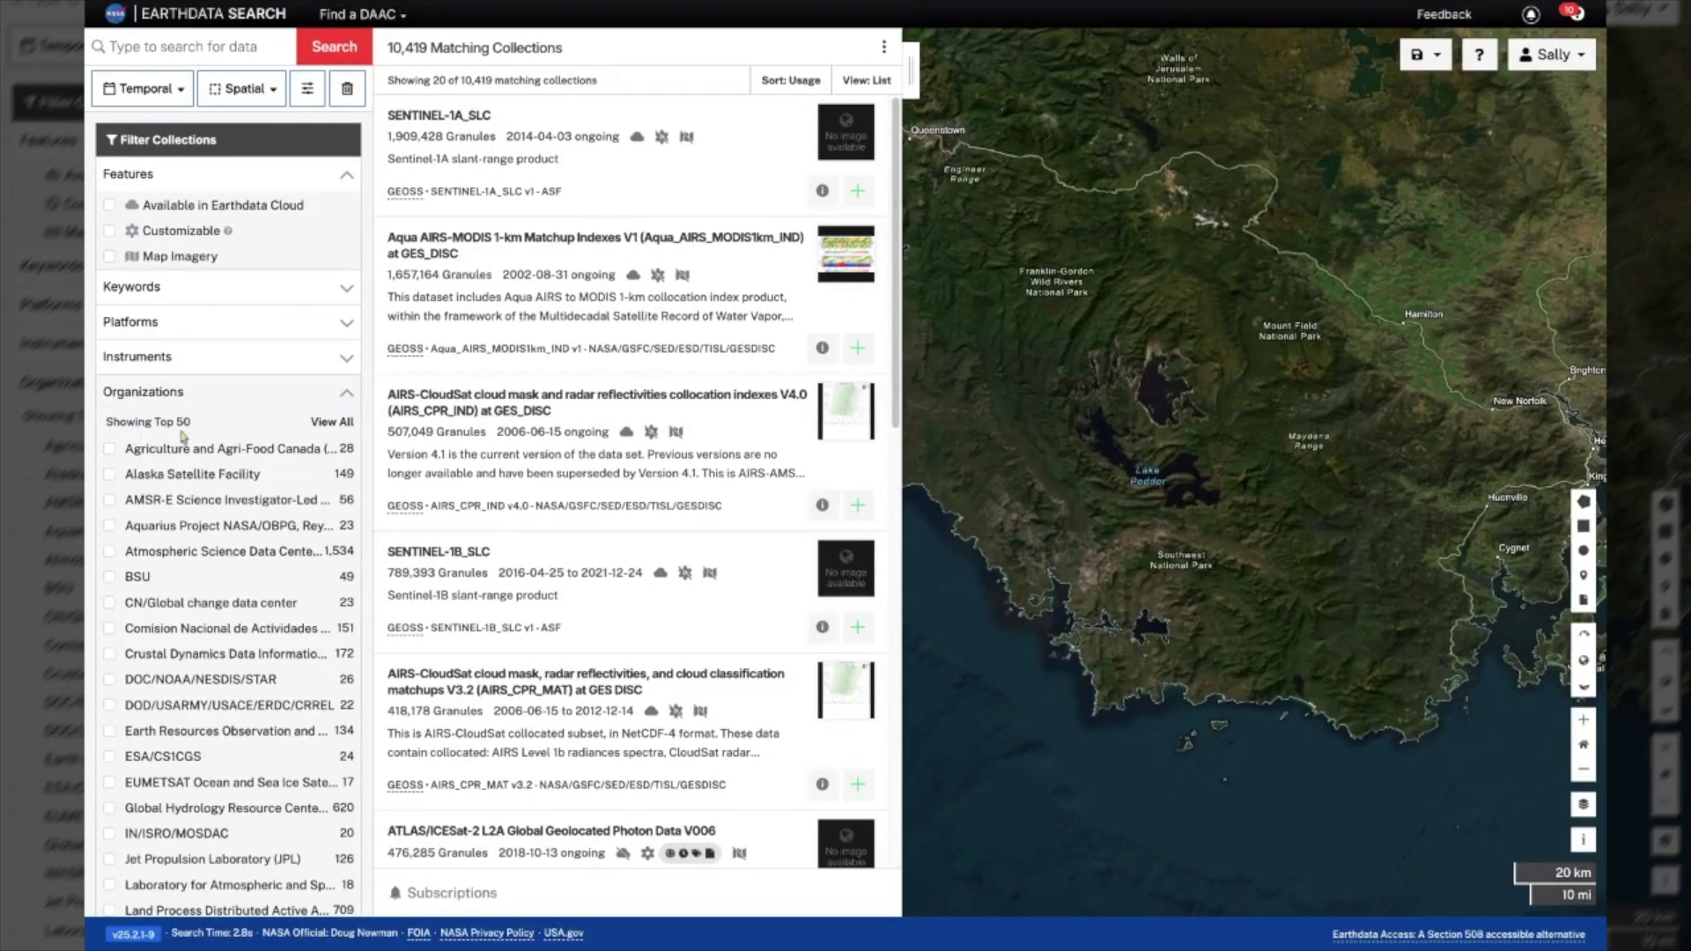
{"action": "left_click", "coordinate": [339, 427]}
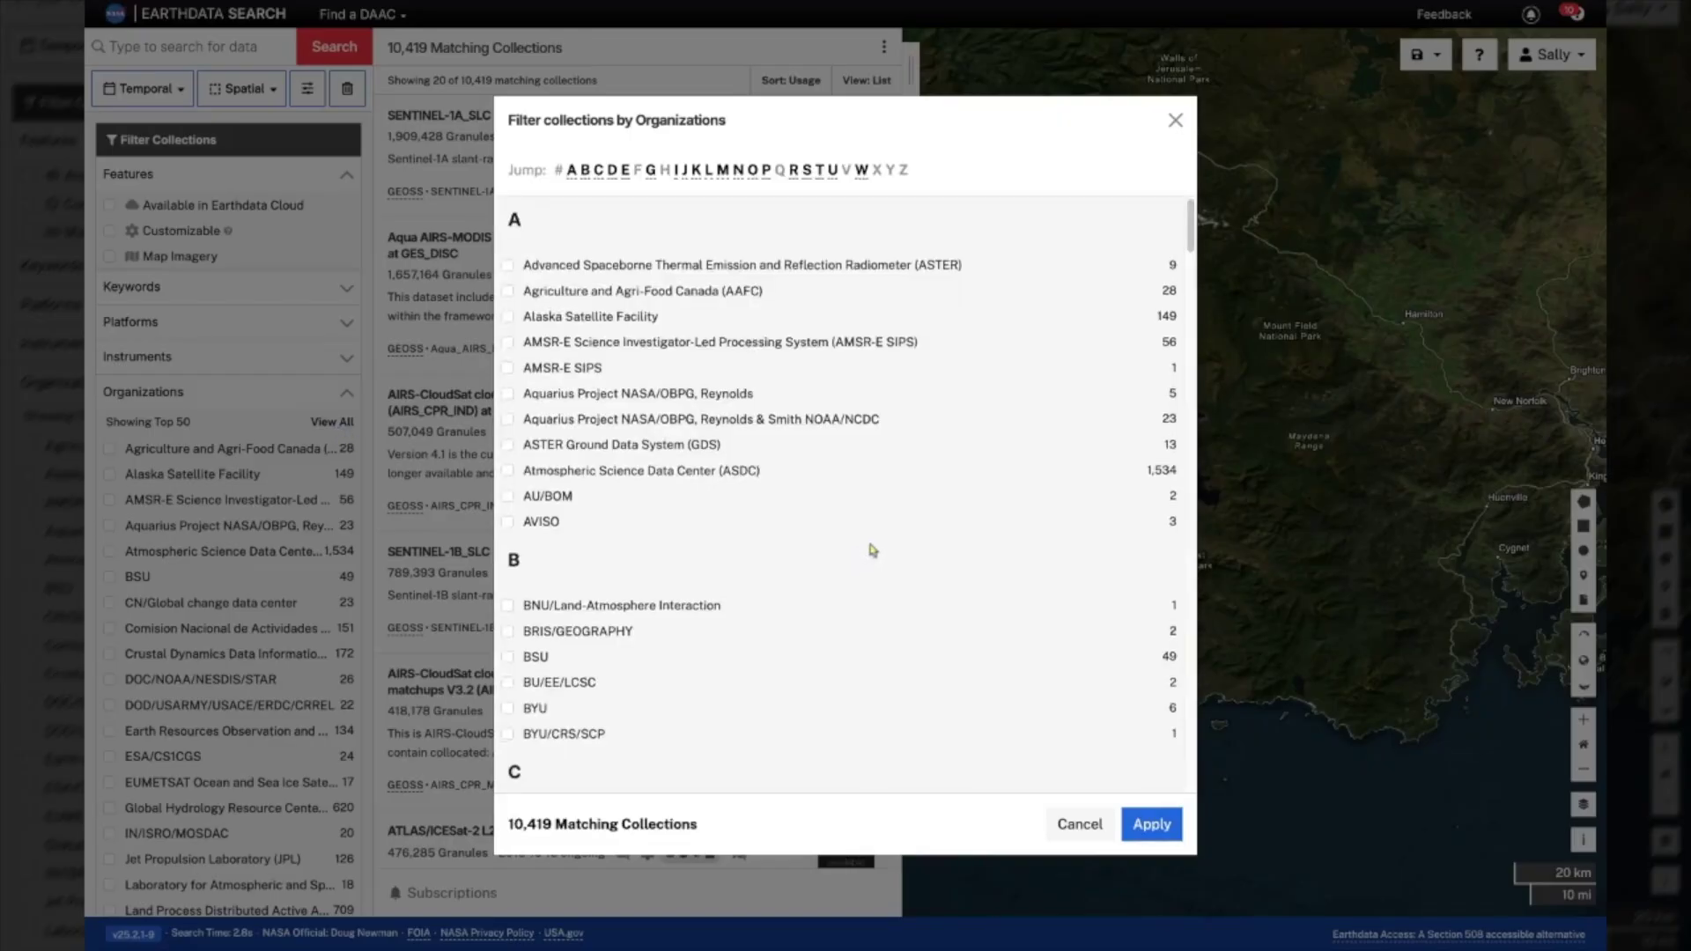
{"action": "scroll", "coordinate": [872, 551], "scroll_direction": "down", "scroll_amount": 7}
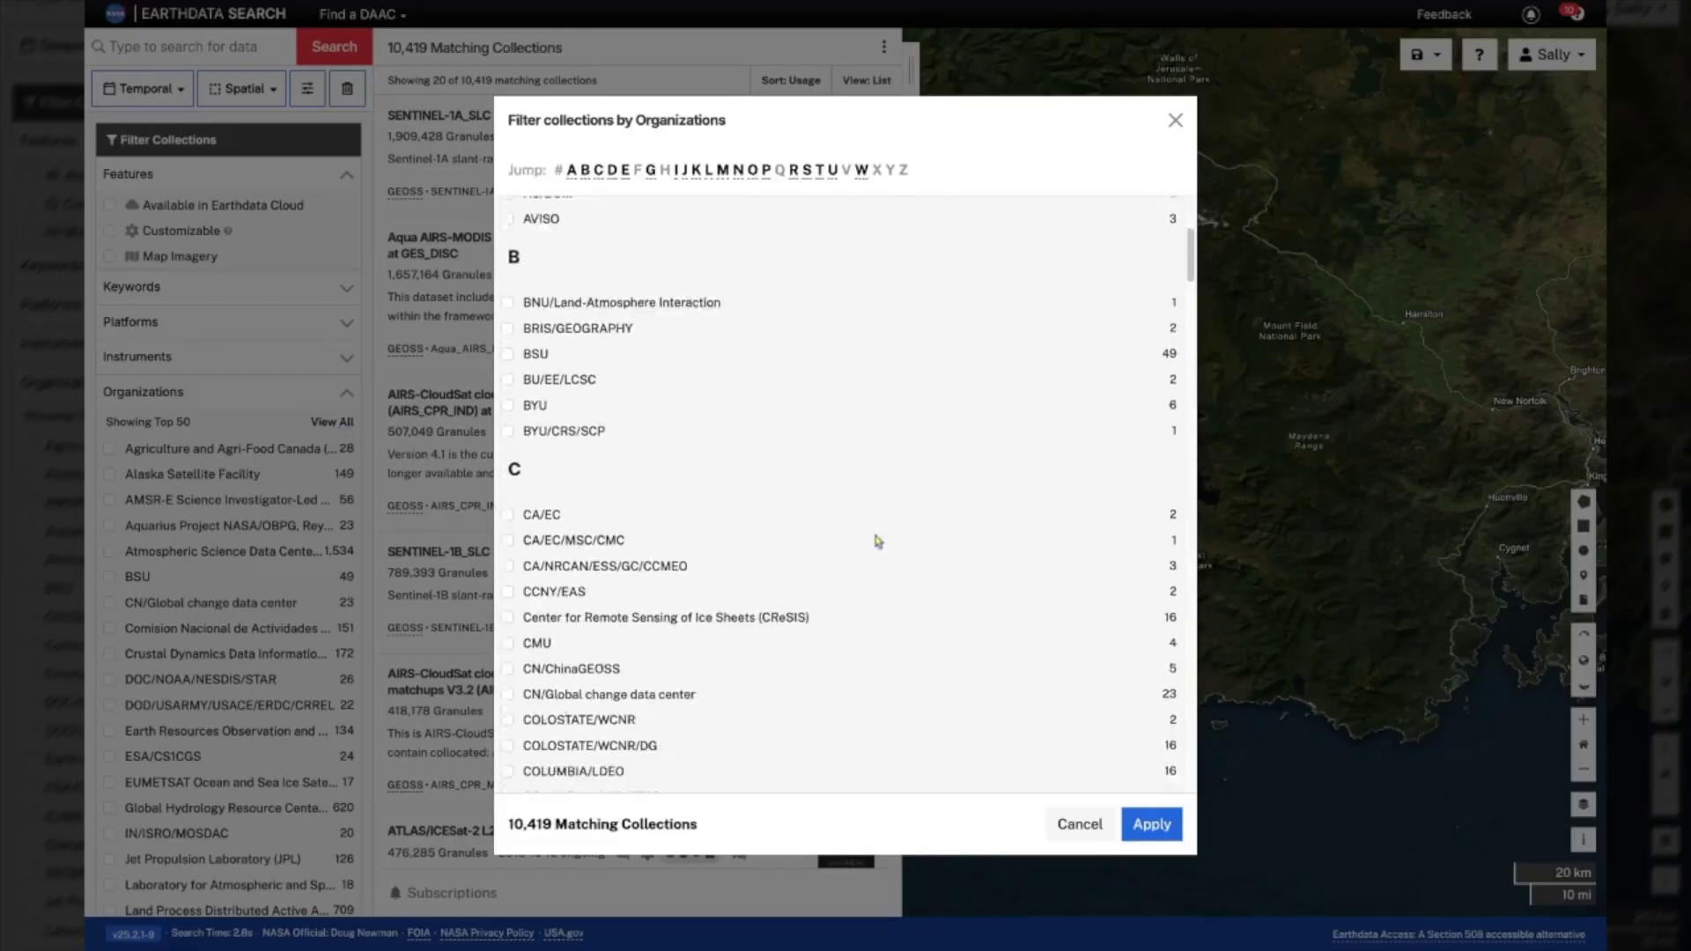
{"action": "left_click", "coordinate": [723, 172]}
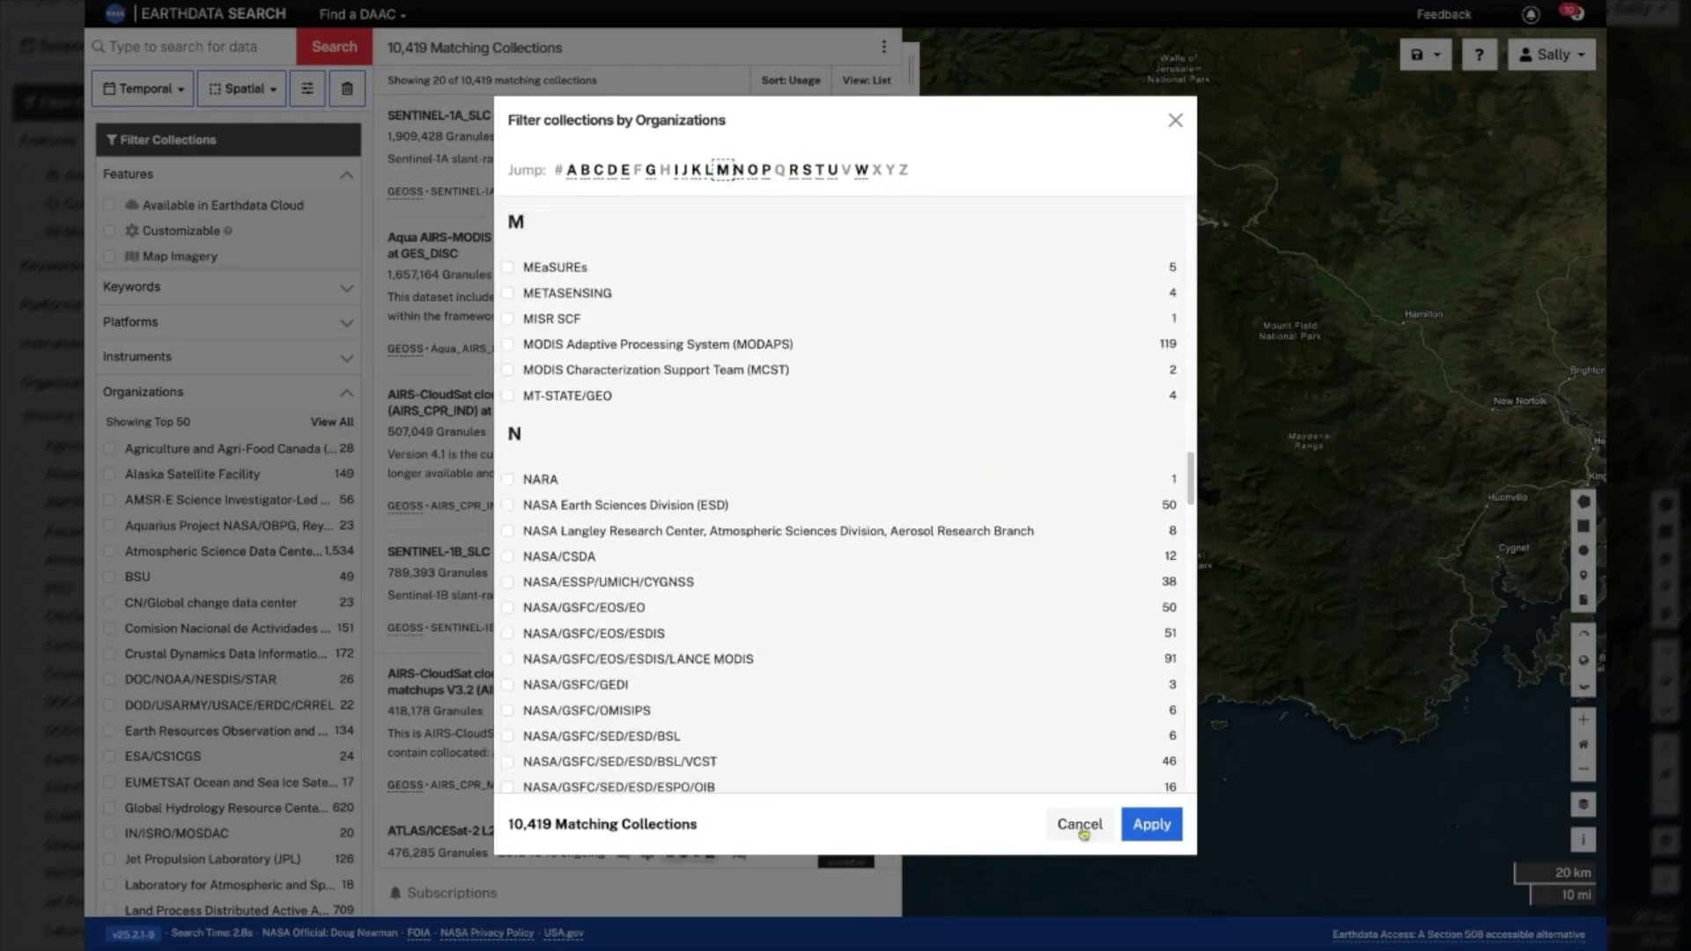
{"action": "left_click", "coordinate": [1080, 825]}
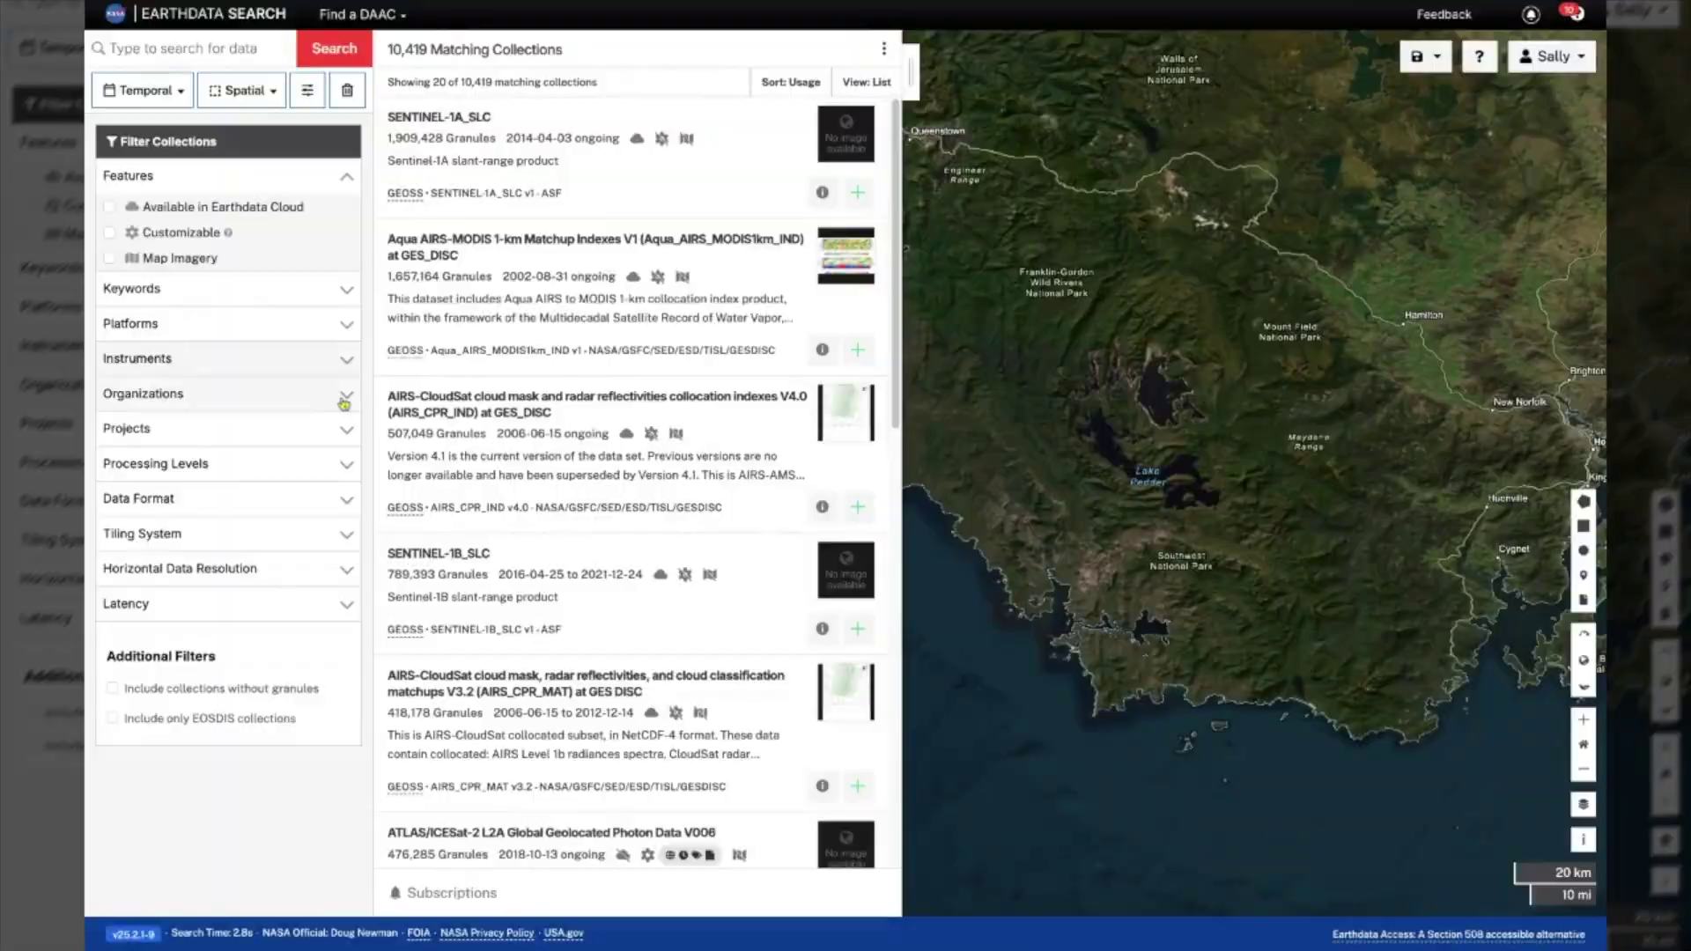
Step: Reopen the full alphabetical Organizations list and scroll through it
{"action": "left_click", "coordinate": [344, 398]}
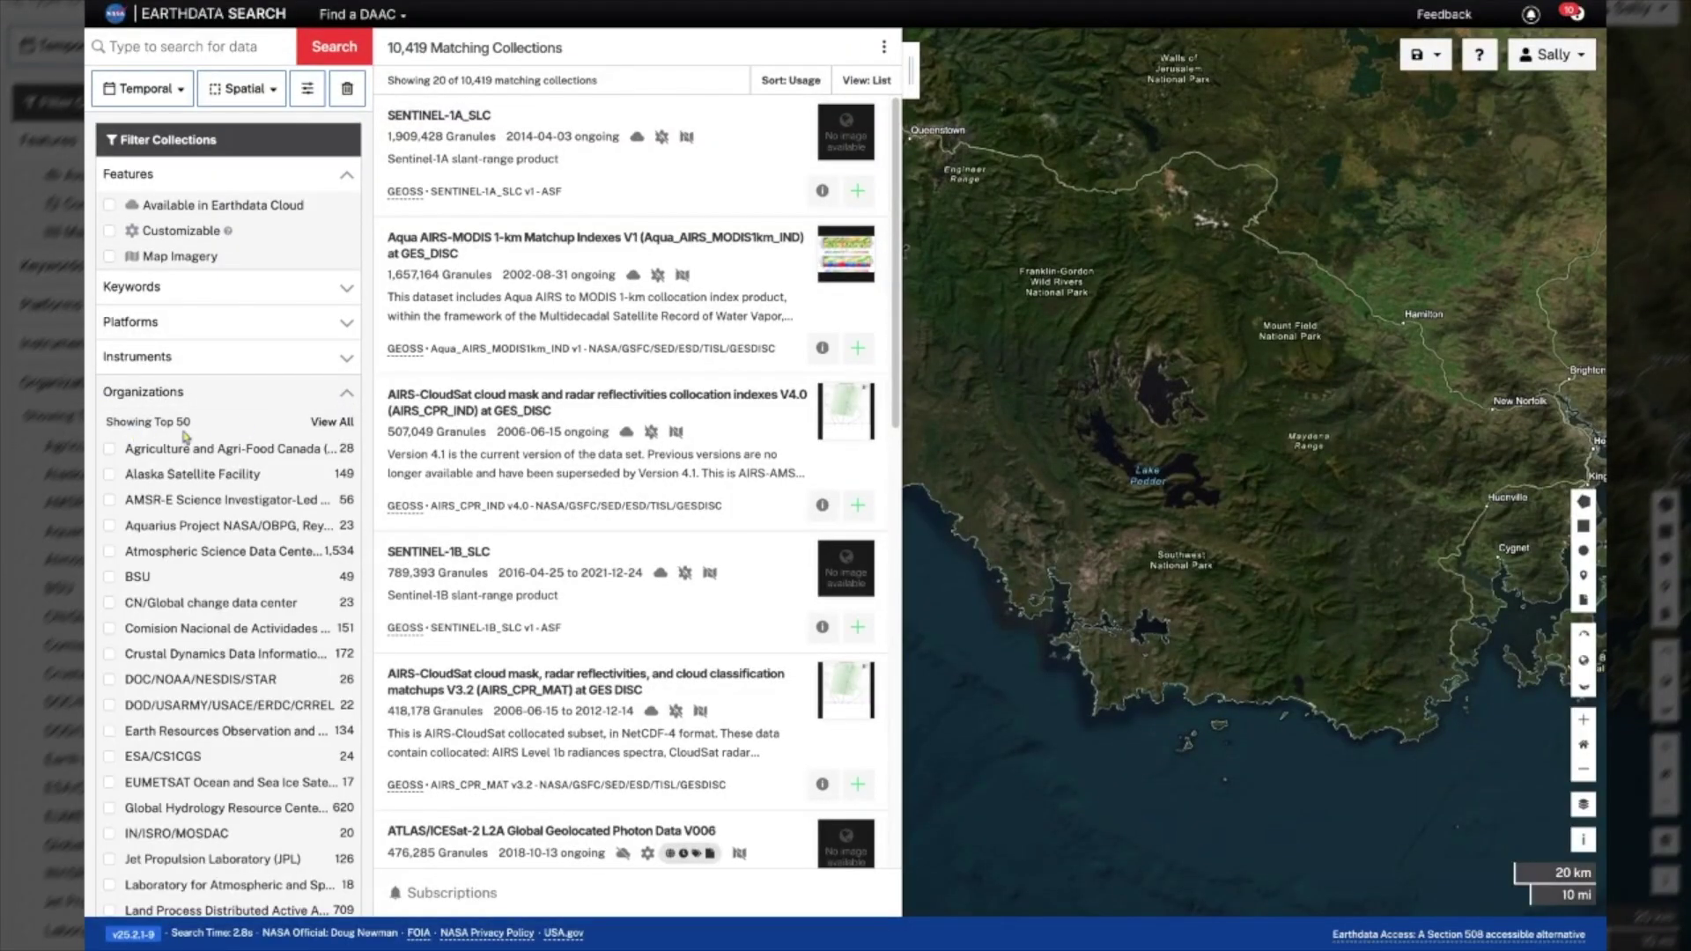
{"action": "left_click", "coordinate": [340, 426]}
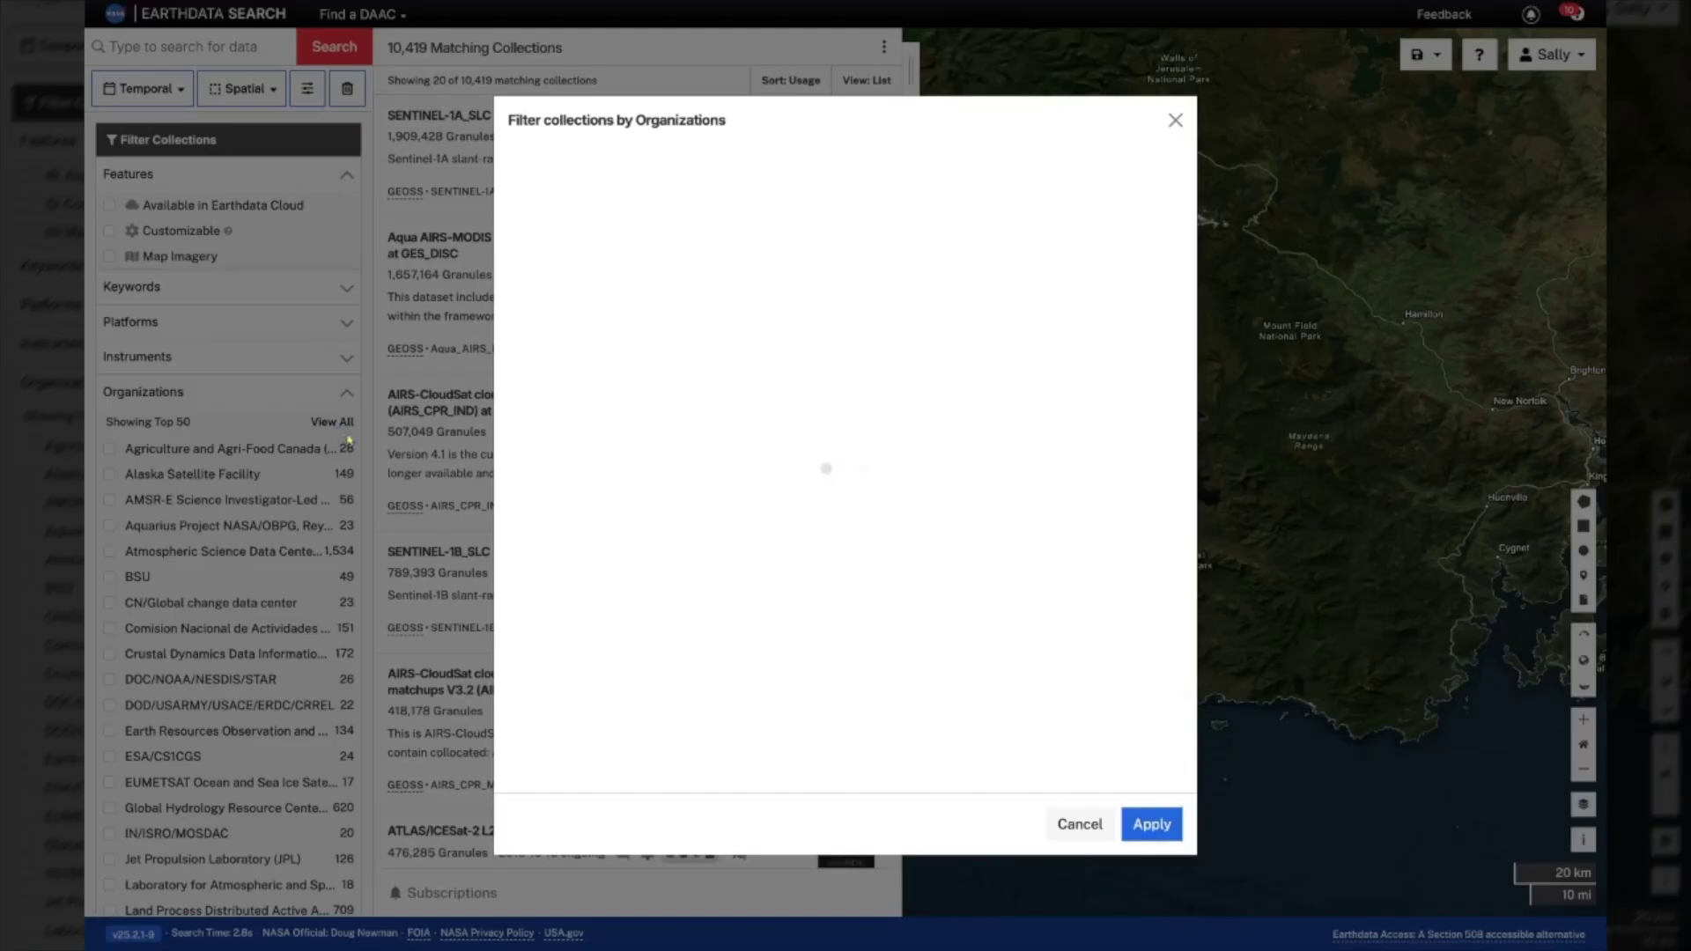
{"action": "scroll", "coordinate": [877, 514], "scroll_direction": "down", "scroll_amount": 6}
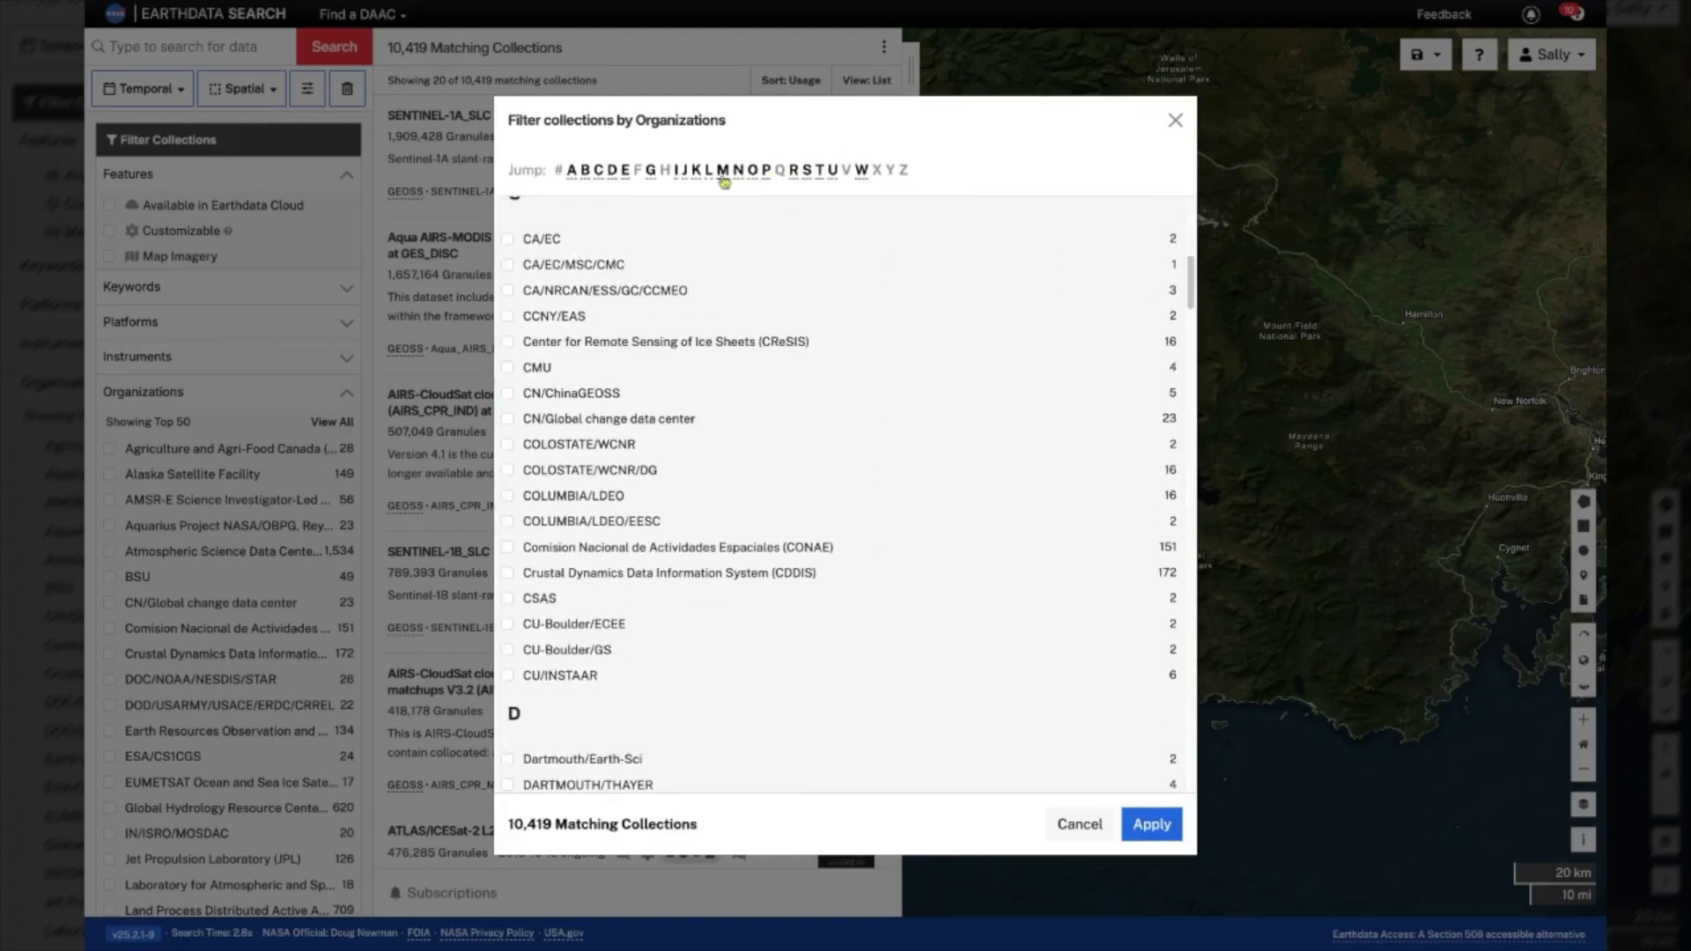
Step: Leave the organization list unapplied, expand Projects and scroll through its Top 50 entries
{"action": "left_click", "coordinate": [723, 170]}
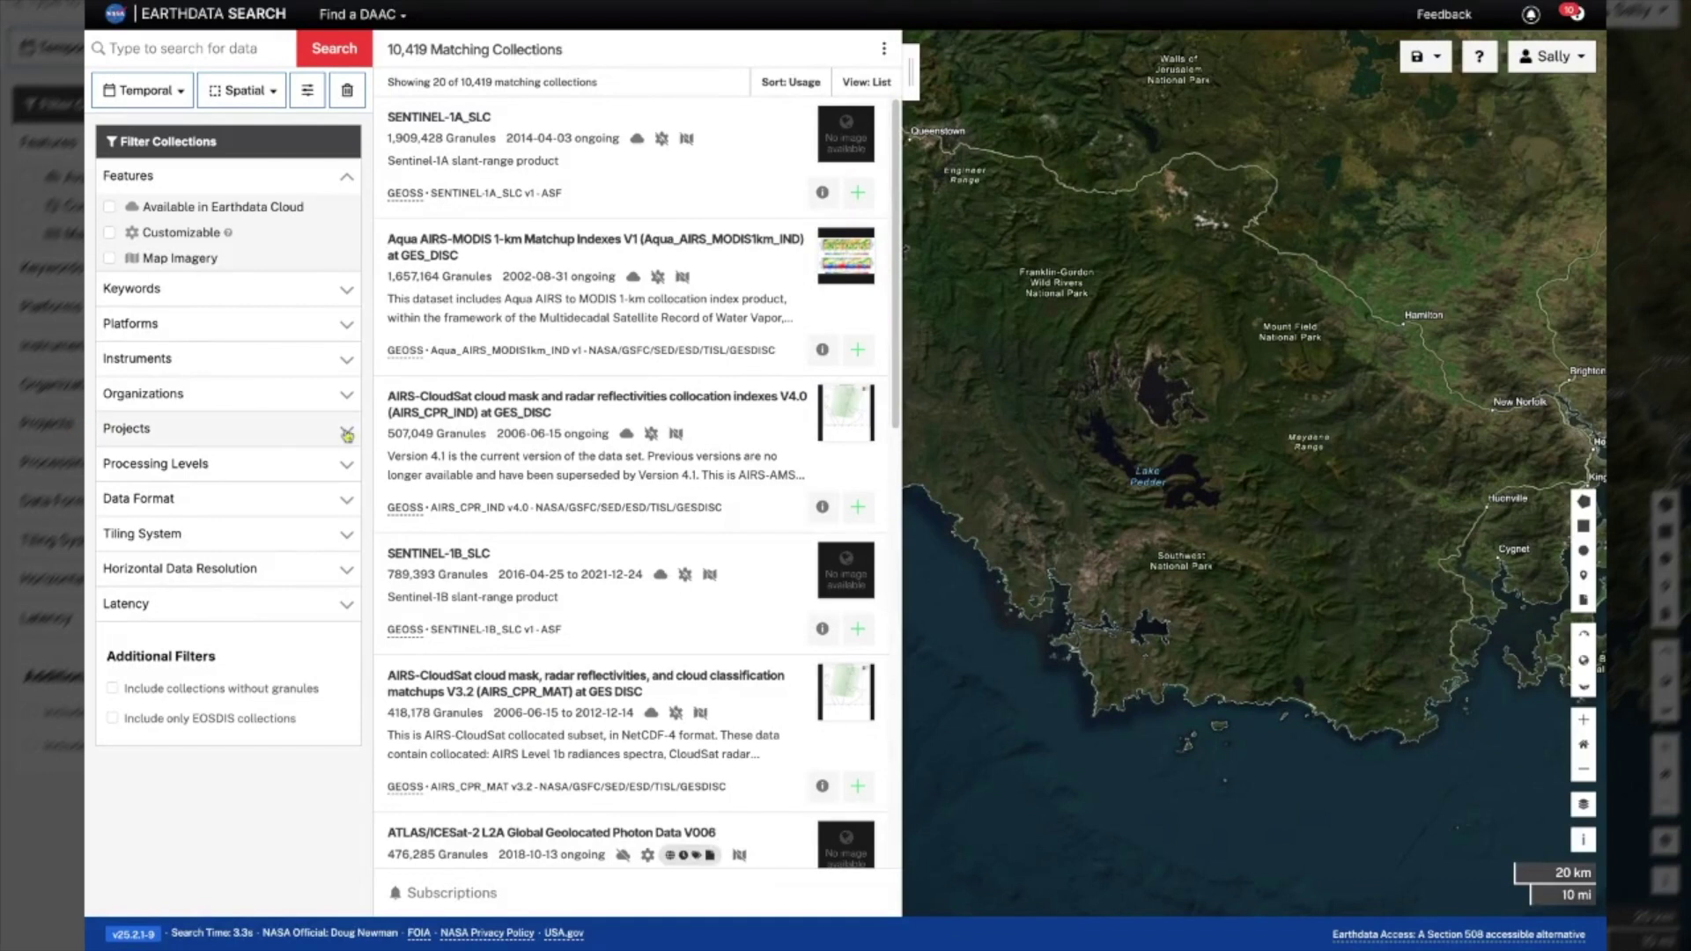
{"action": "left_click", "coordinate": [346, 433]}
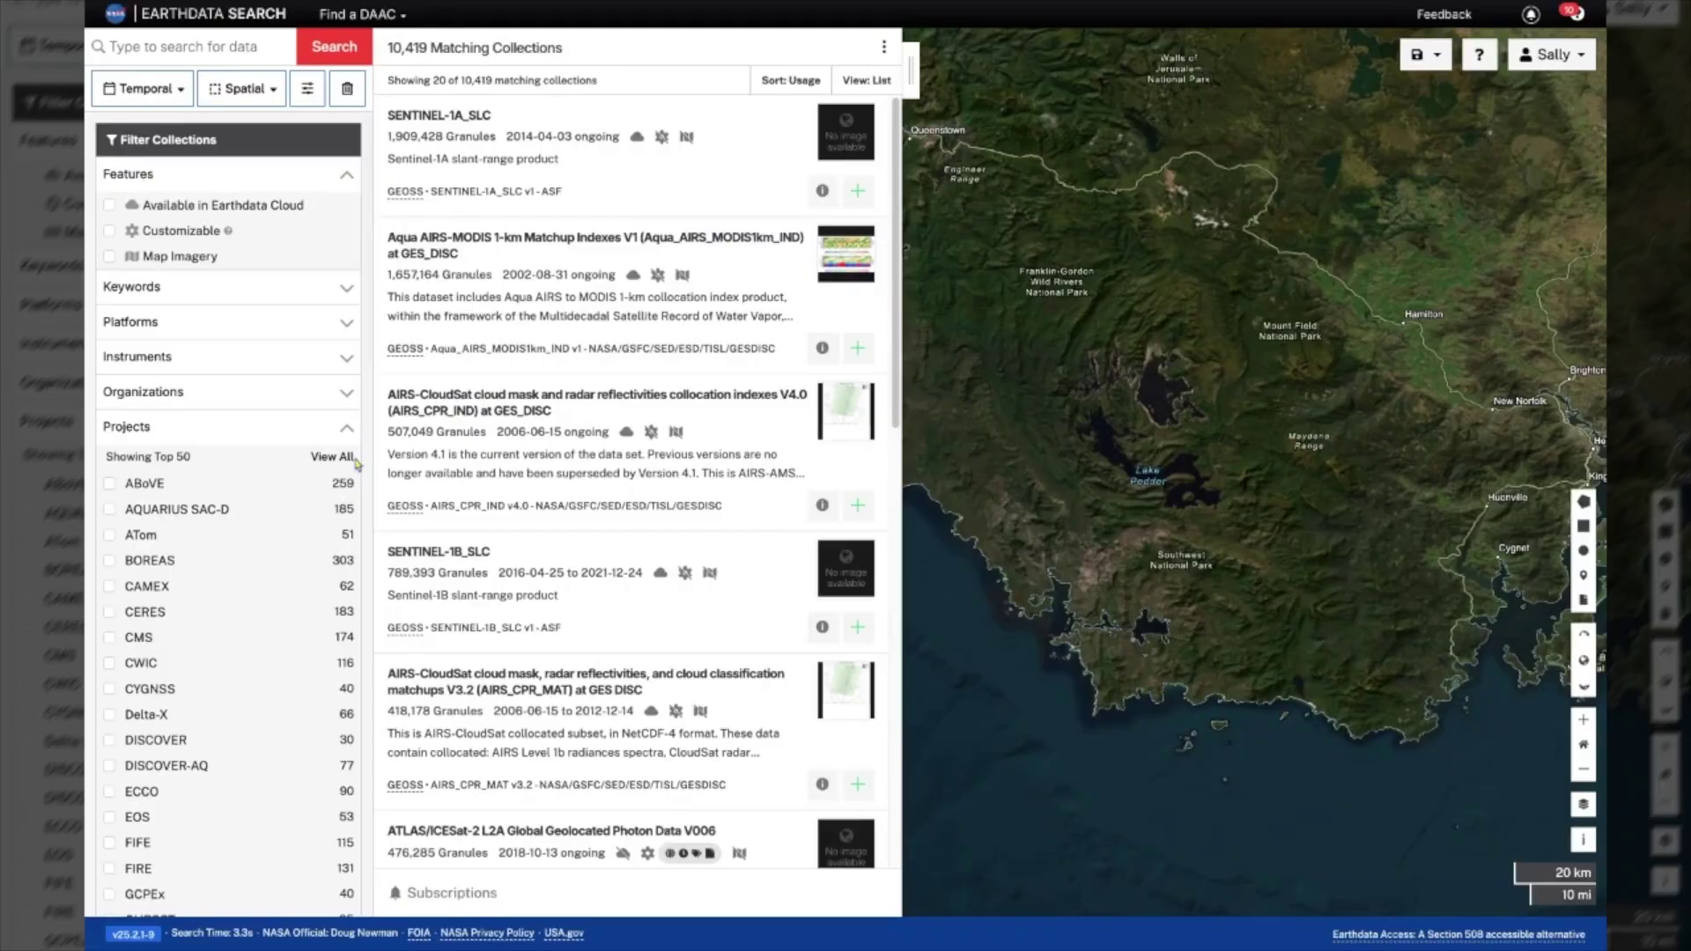
{"action": "scroll", "coordinate": [351, 499], "scroll_direction": "down", "scroll_amount": 6}
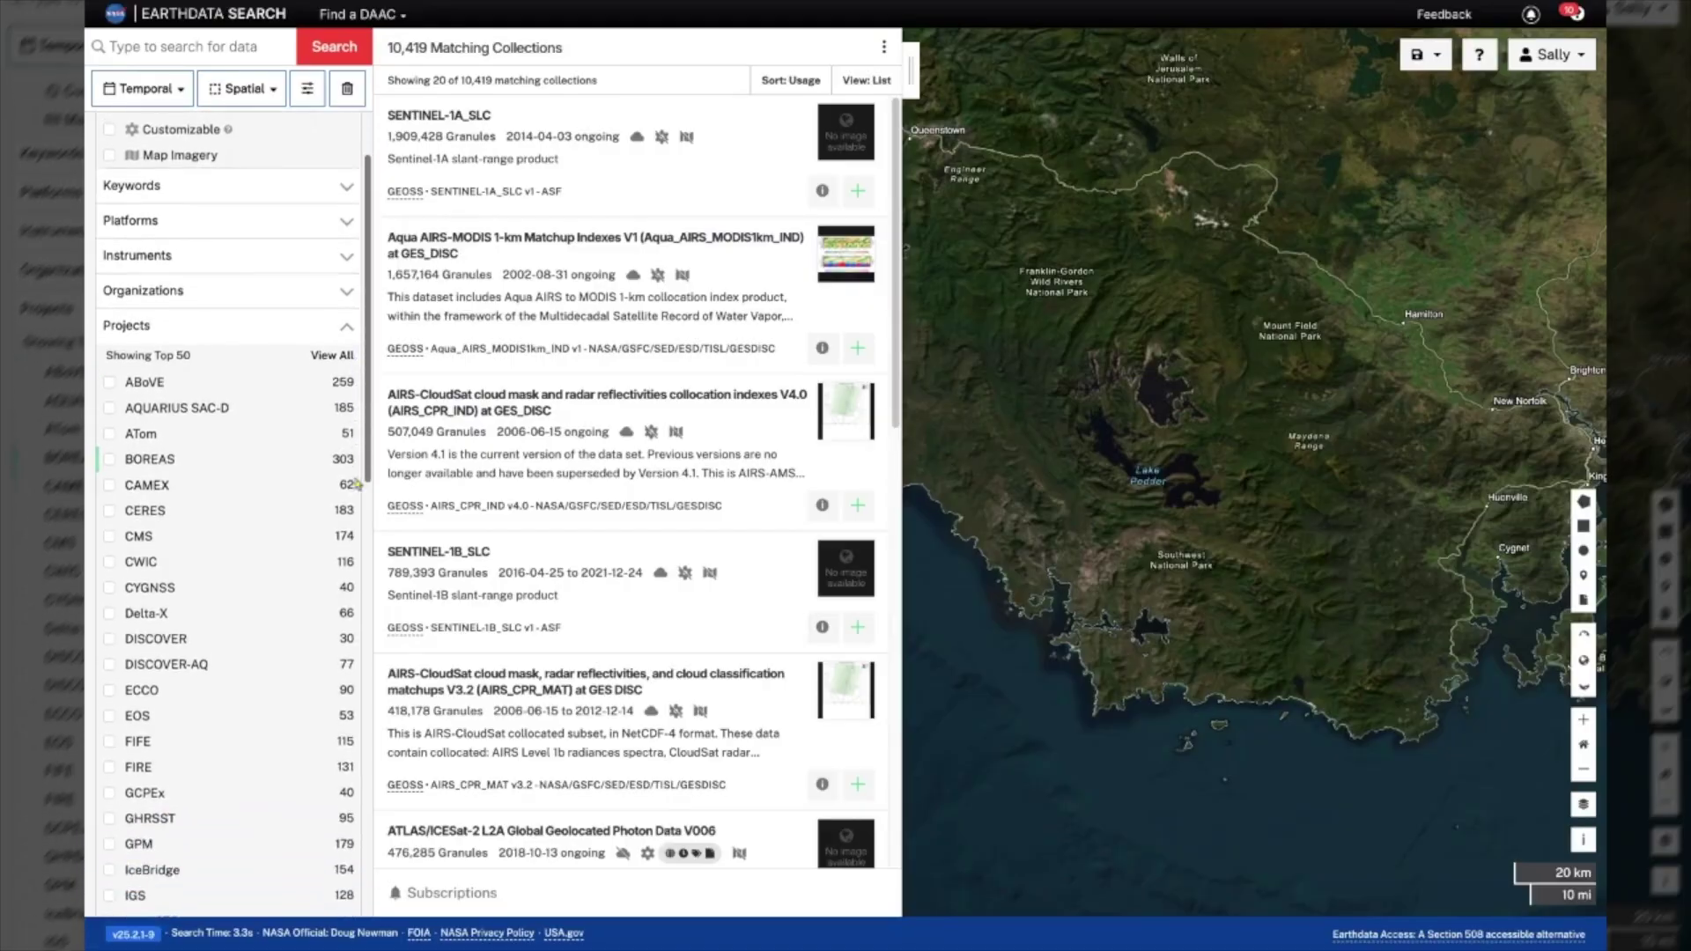
{"action": "scroll", "coordinate": [352, 499], "scroll_direction": "down", "scroll_amount": 8}
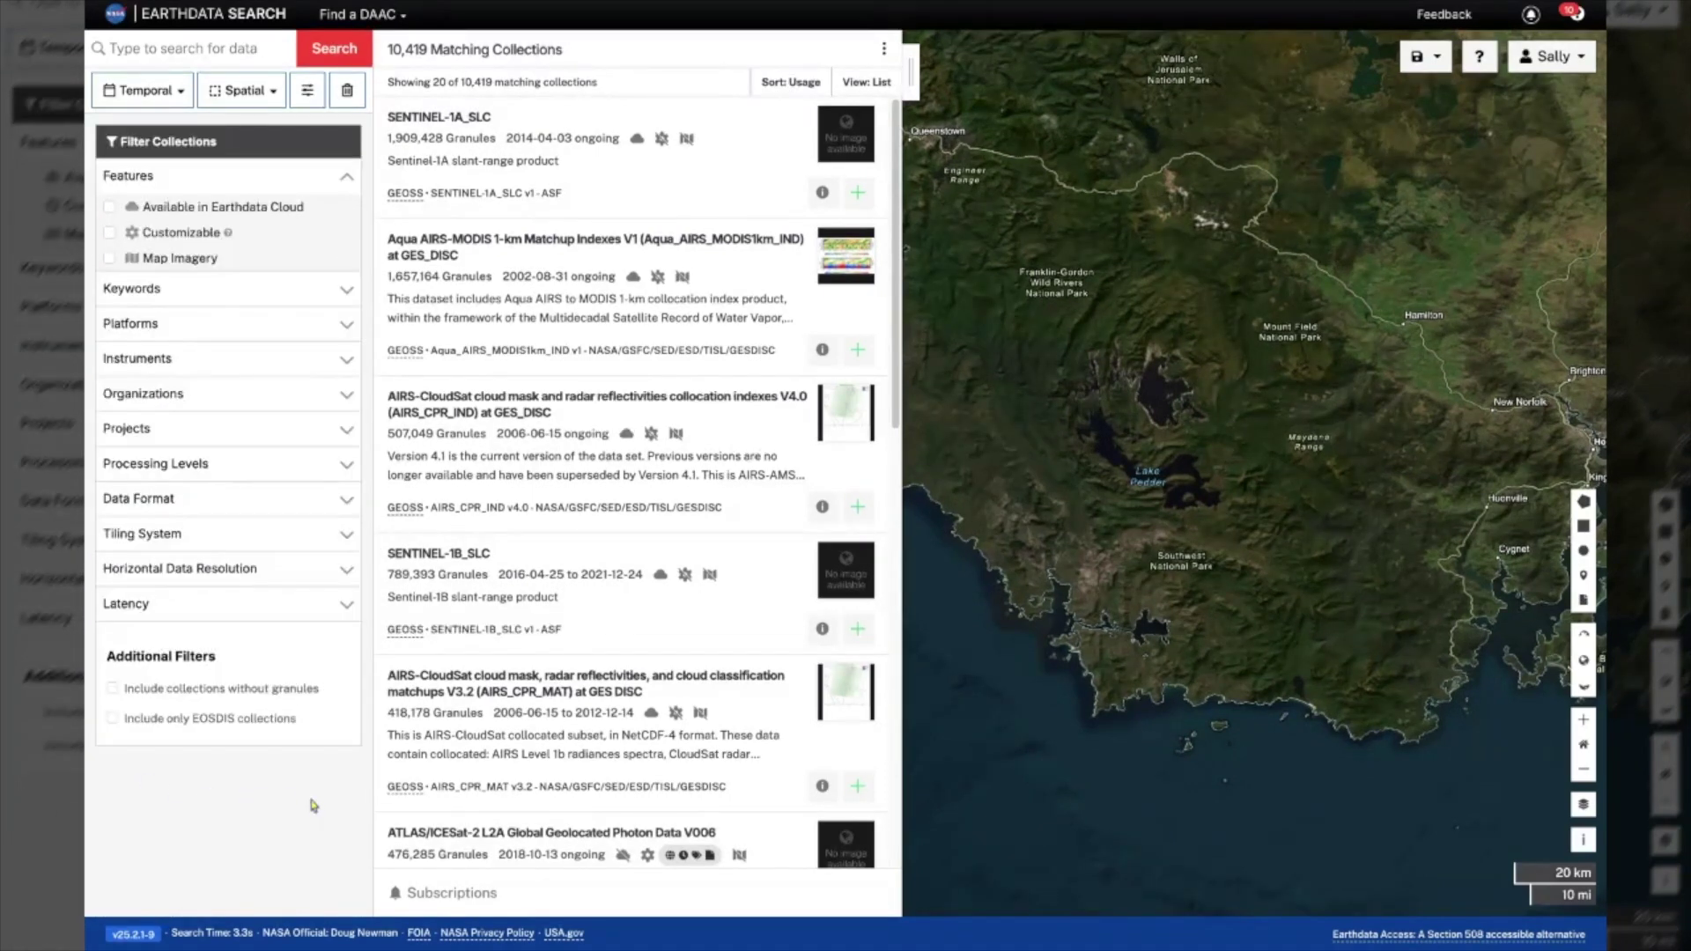
Step: Expand the Processing Levels facet to show levels 0 to 4 with their collection counts
{"action": "left_click", "coordinate": [339, 467]}
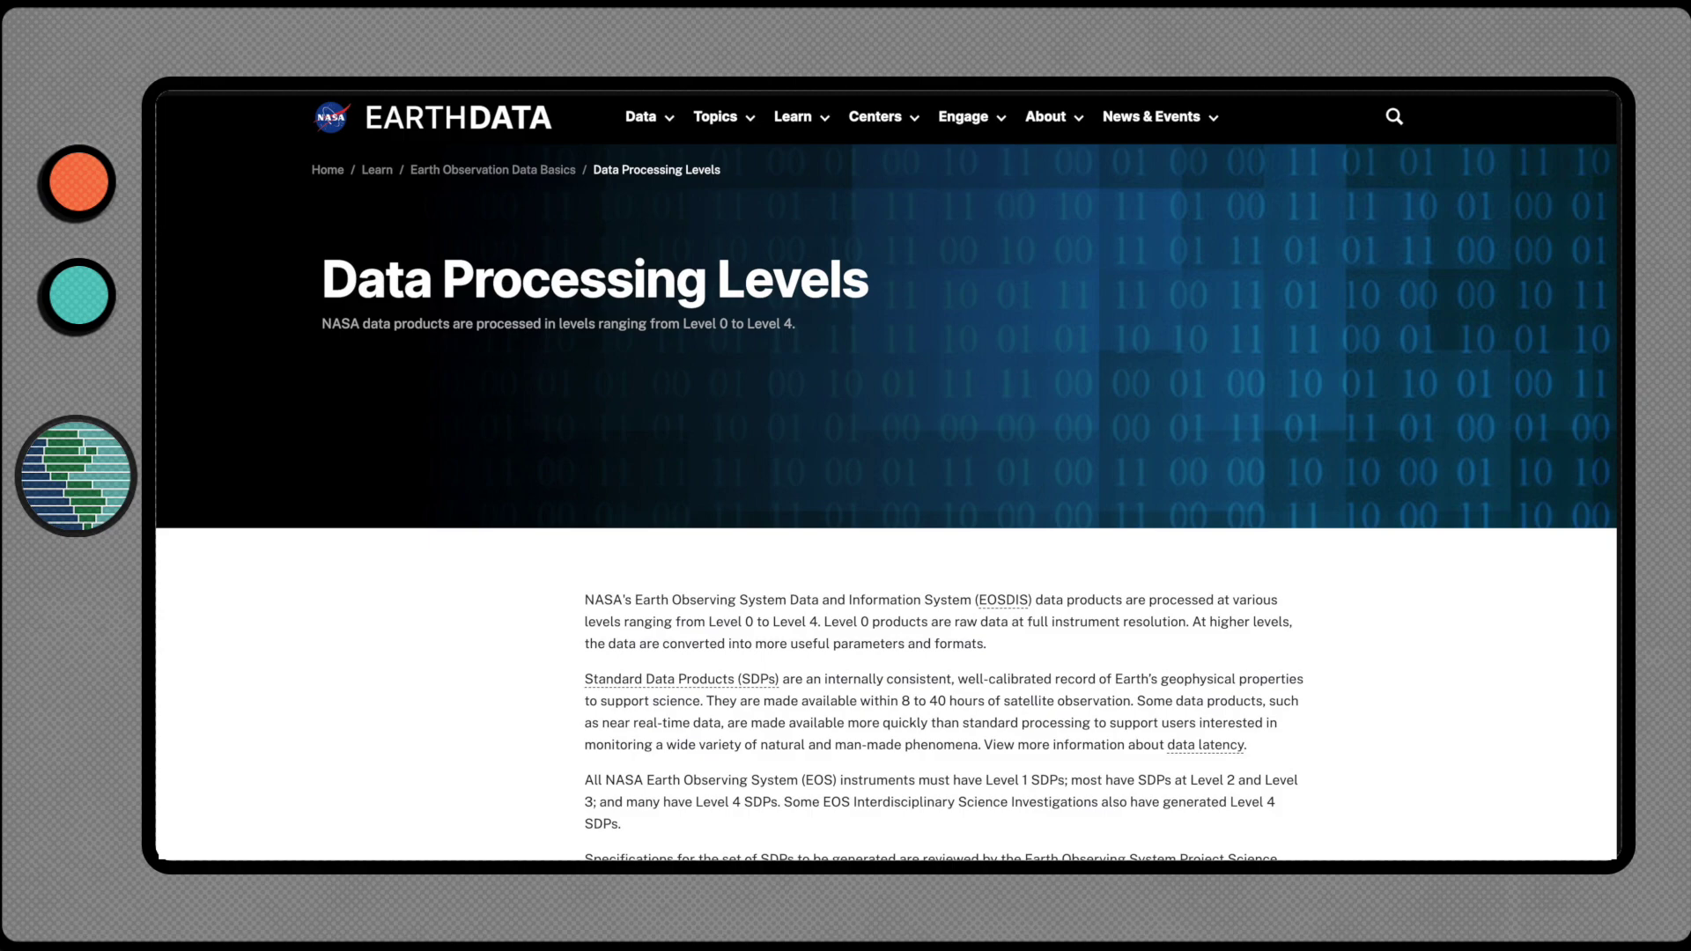
Step: Scroll the Data Processing Levels page down to the table describing each data level
{"action": "scroll", "coordinate": [886, 479], "scroll_direction": "down", "scroll_amount": 6}
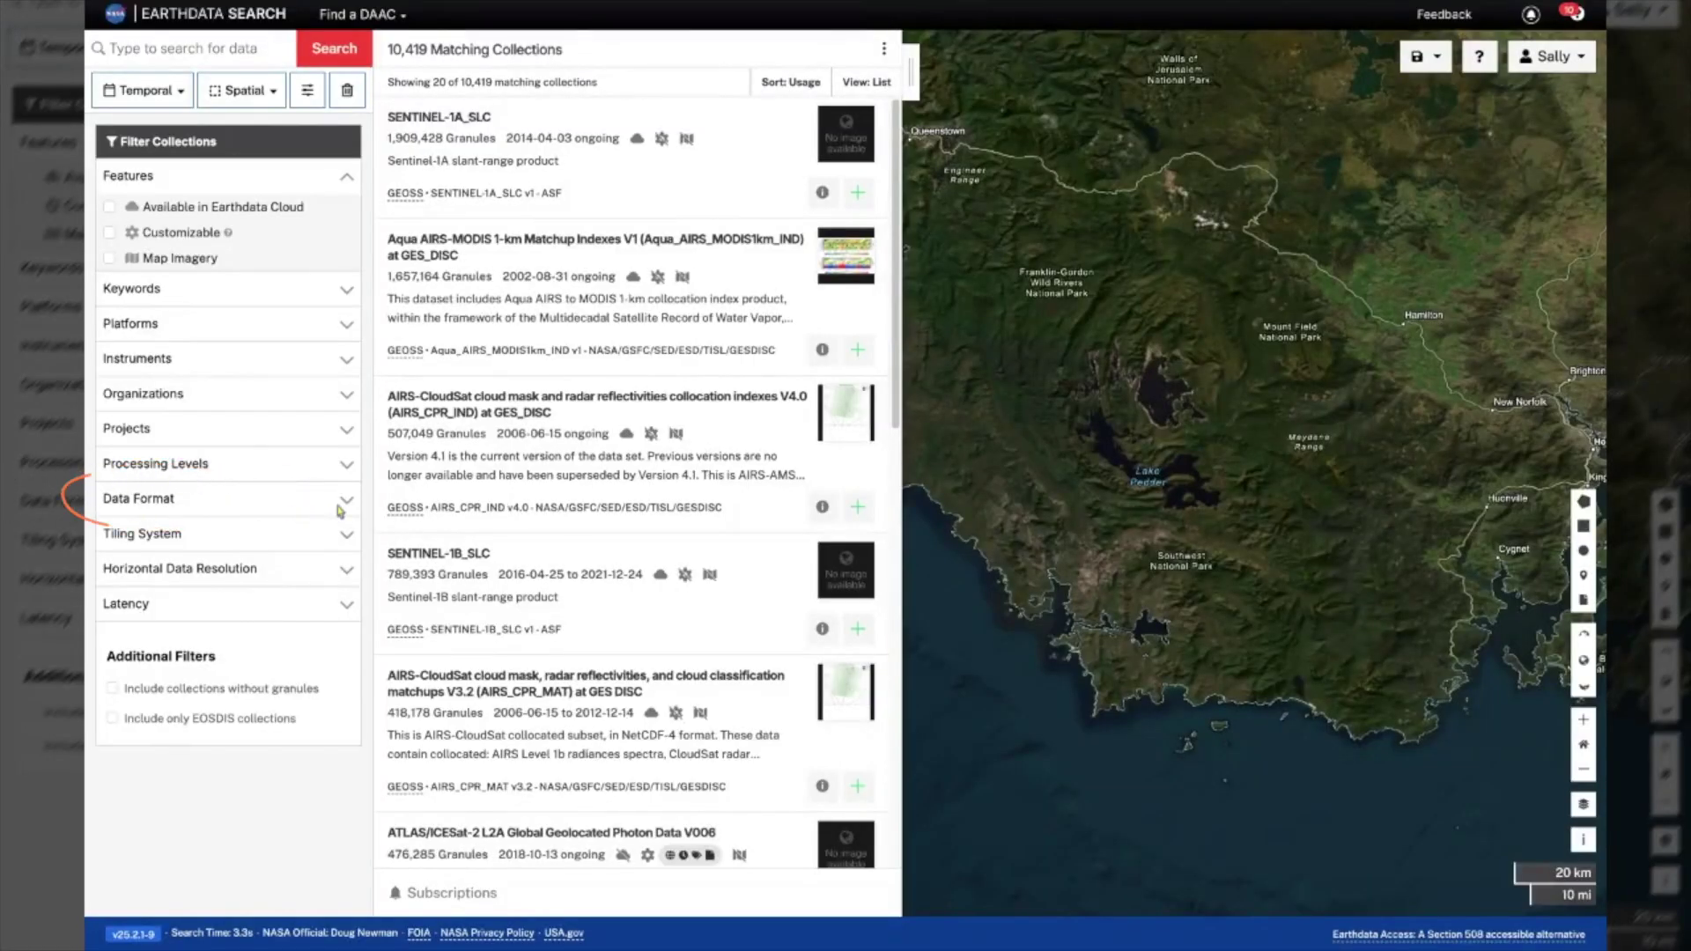
{"action": "left_click", "coordinate": [236, 509]}
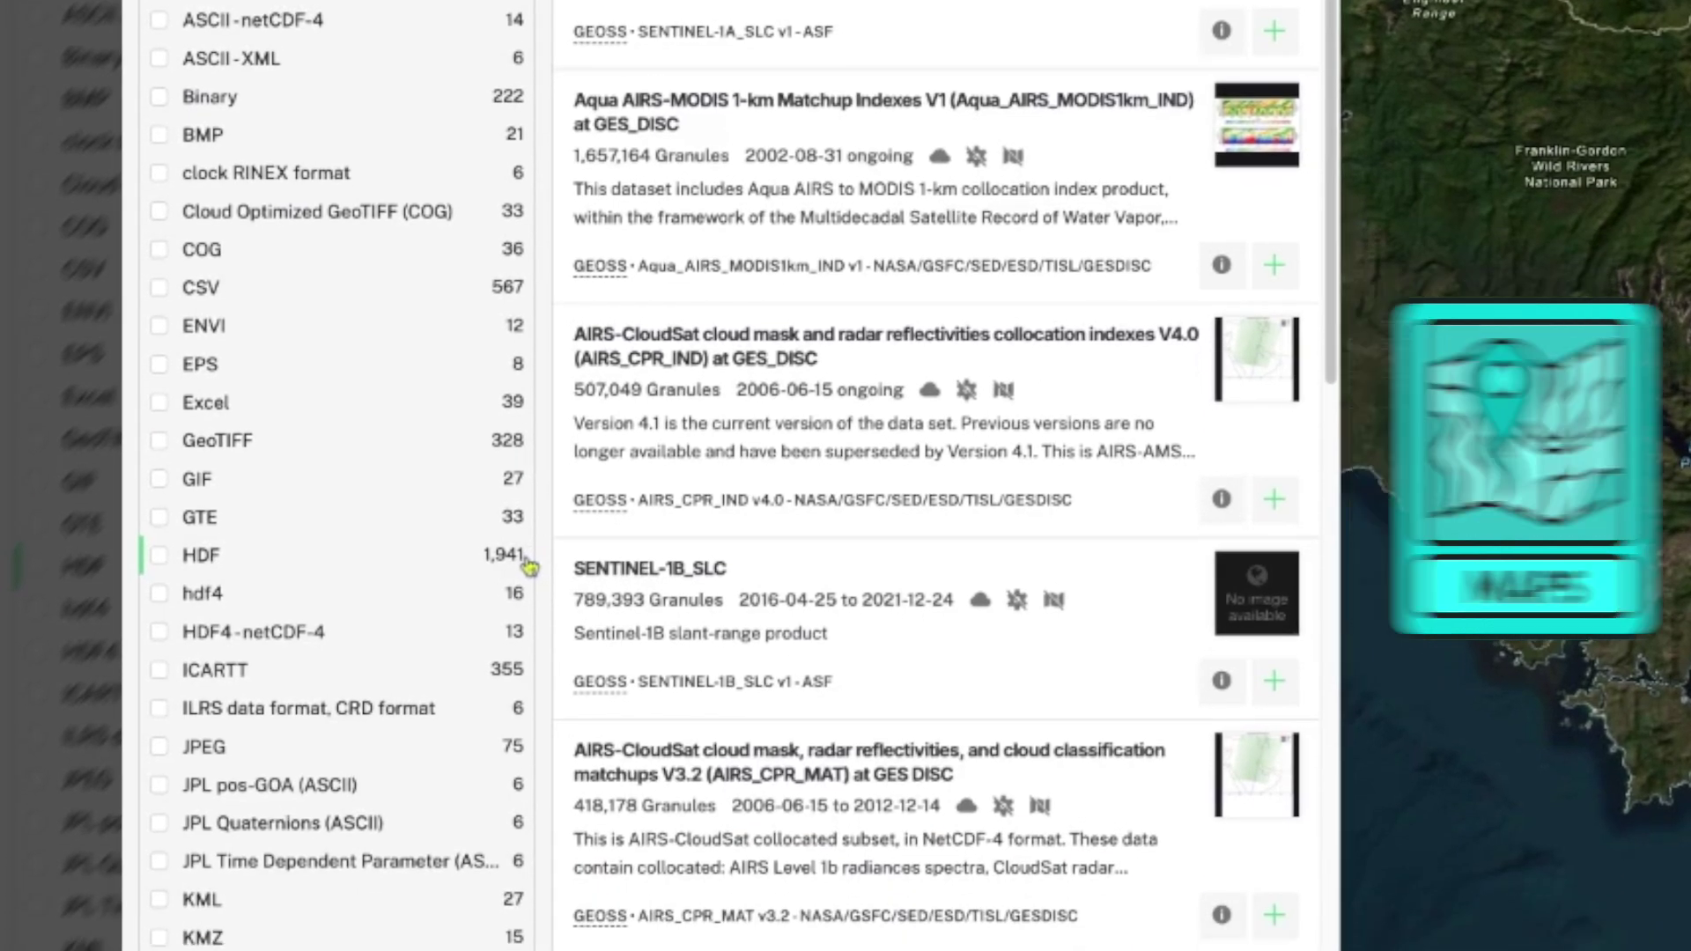
{"action": "scroll", "coordinate": [529, 567], "scroll_direction": "down", "scroll_amount": 3}
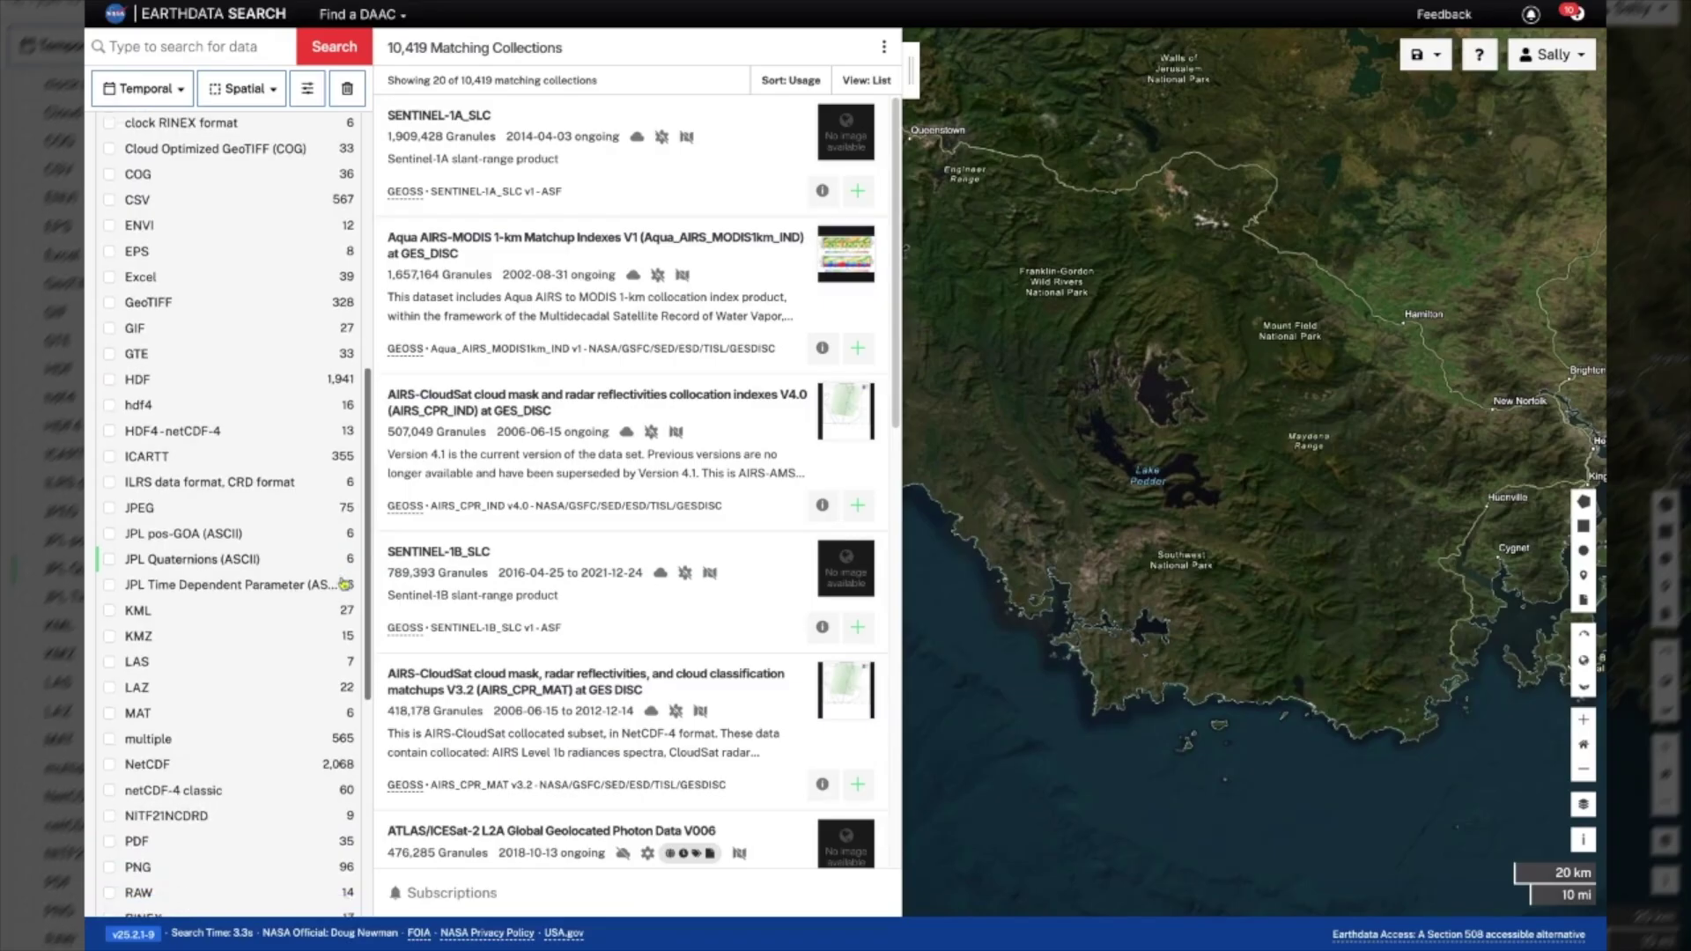
{"action": "scroll", "coordinate": [509, 717], "scroll_direction": "down", "scroll_amount": 3}
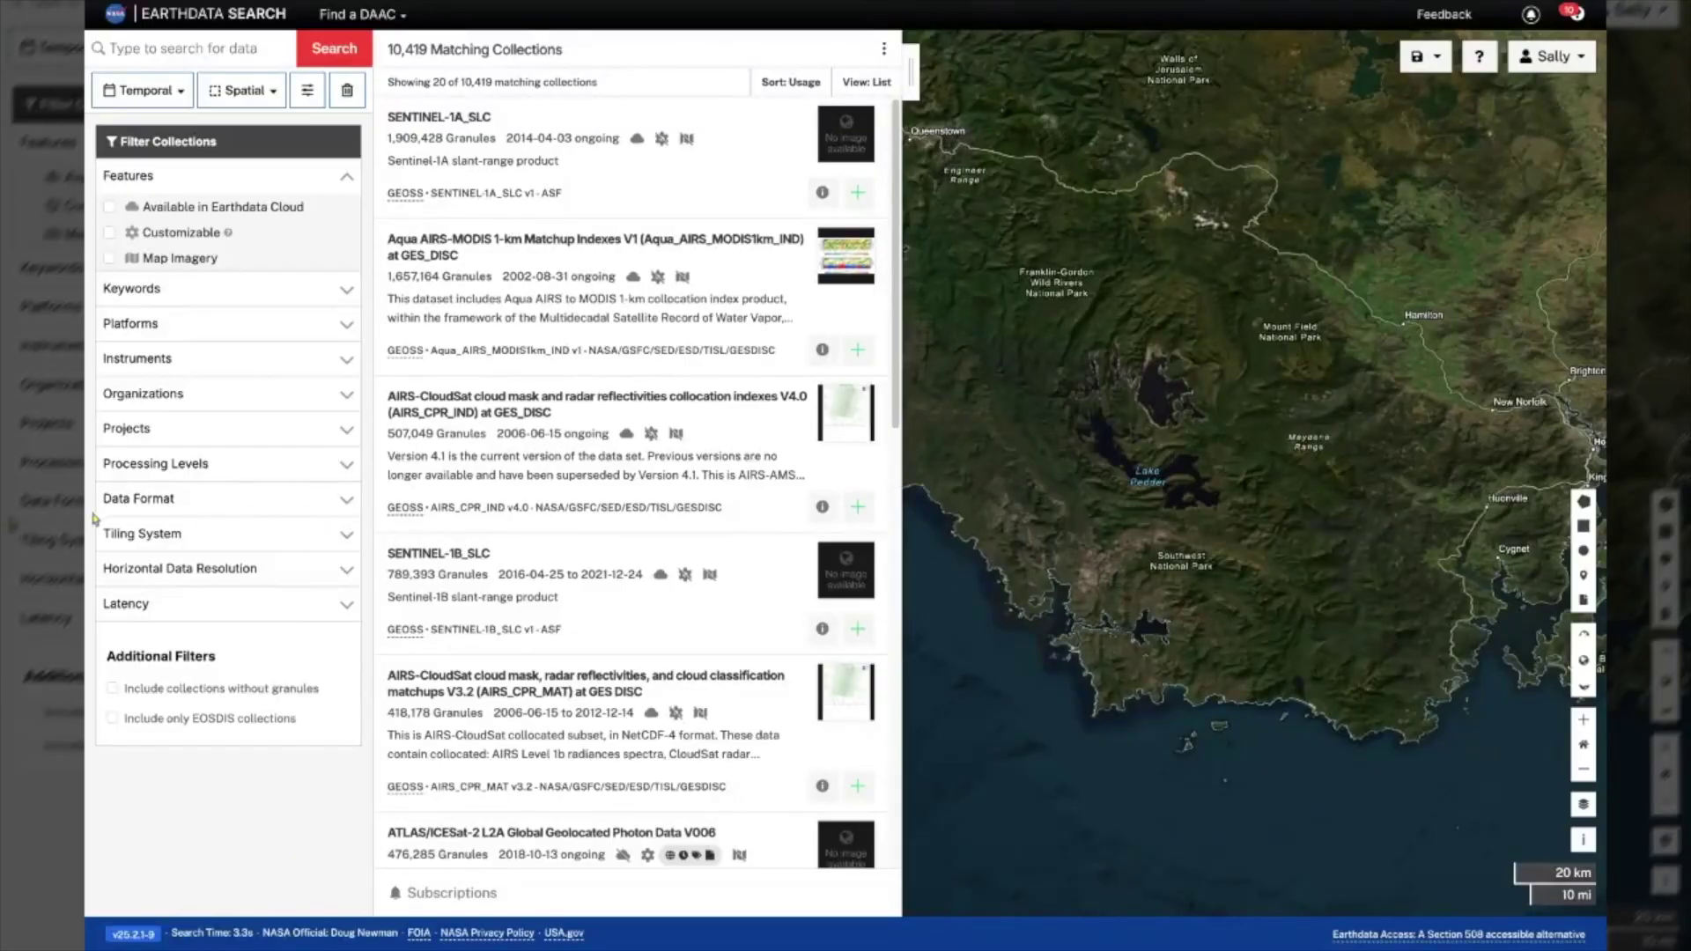
{"action": "left_click", "coordinate": [348, 536]}
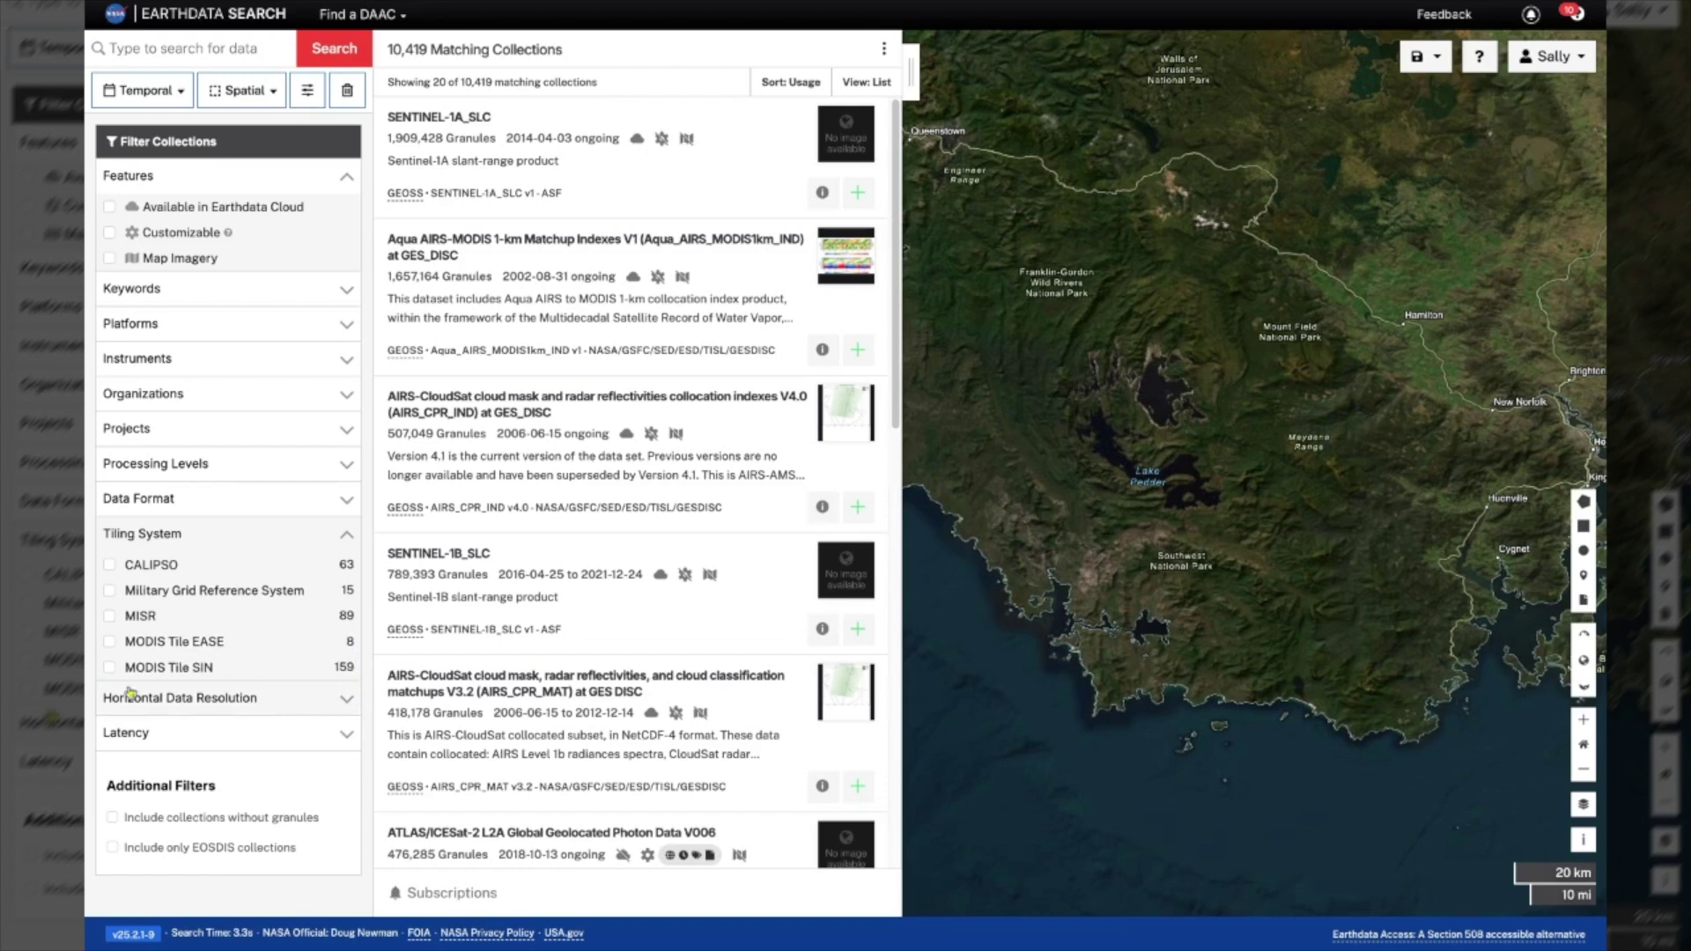
{"action": "left_click", "coordinate": [346, 535]}
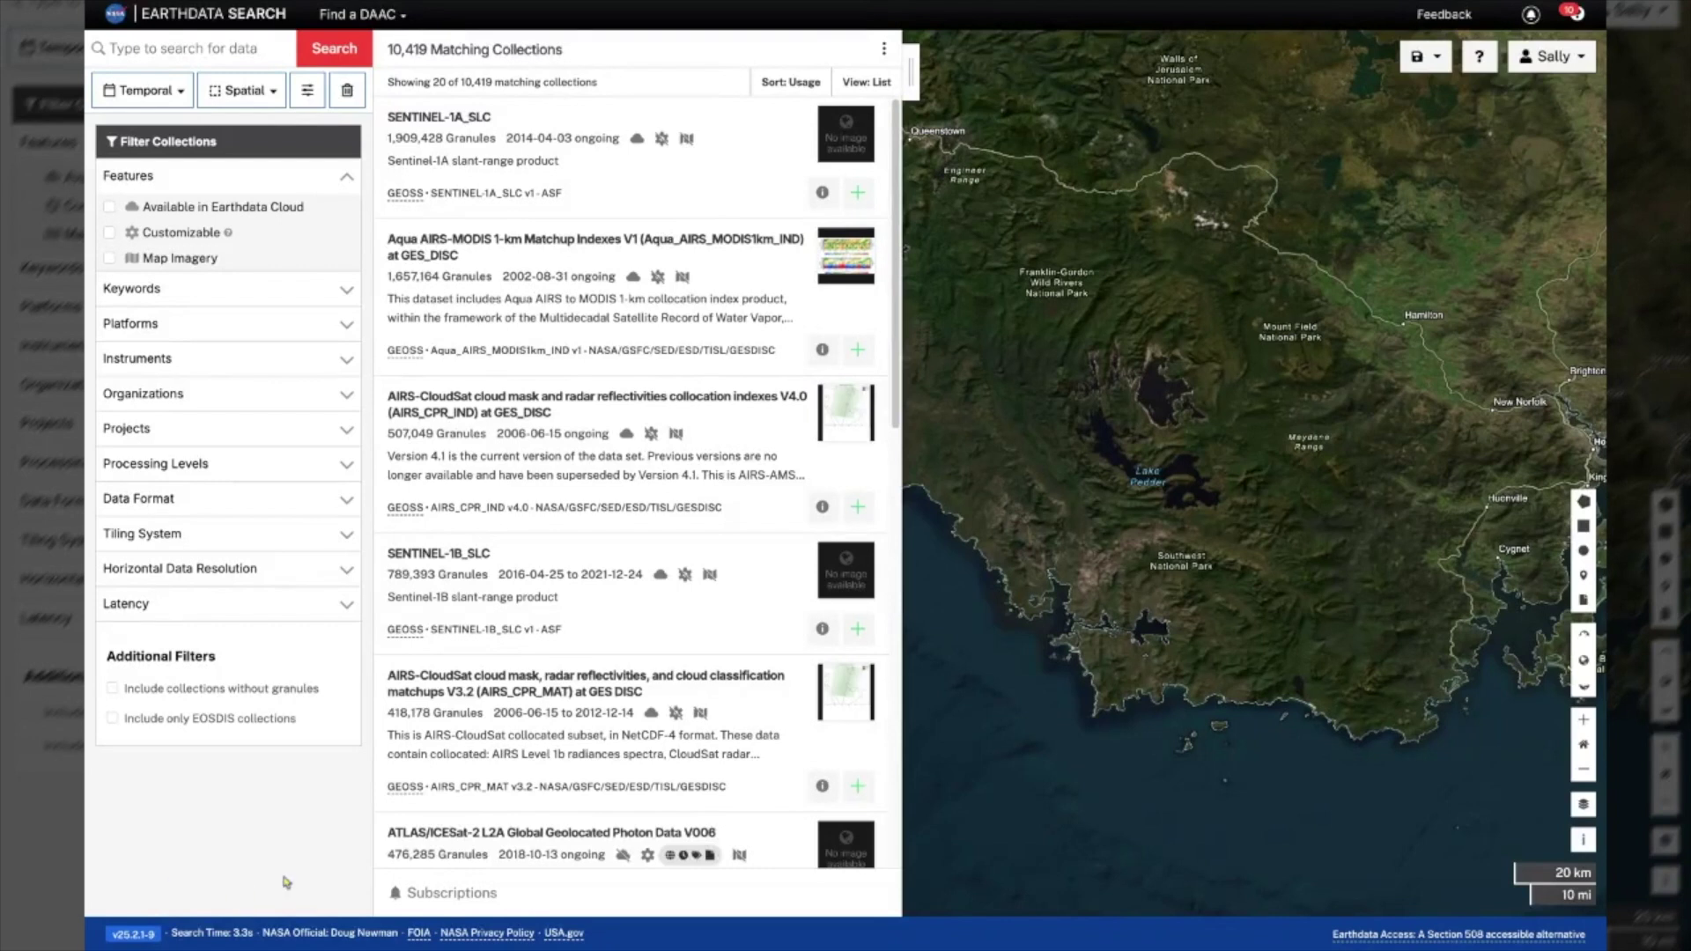
{"action": "left_click", "coordinate": [346, 569]}
{"action": "scroll", "coordinate": [344, 582], "scroll_direction": "down", "scroll_amount": 3}
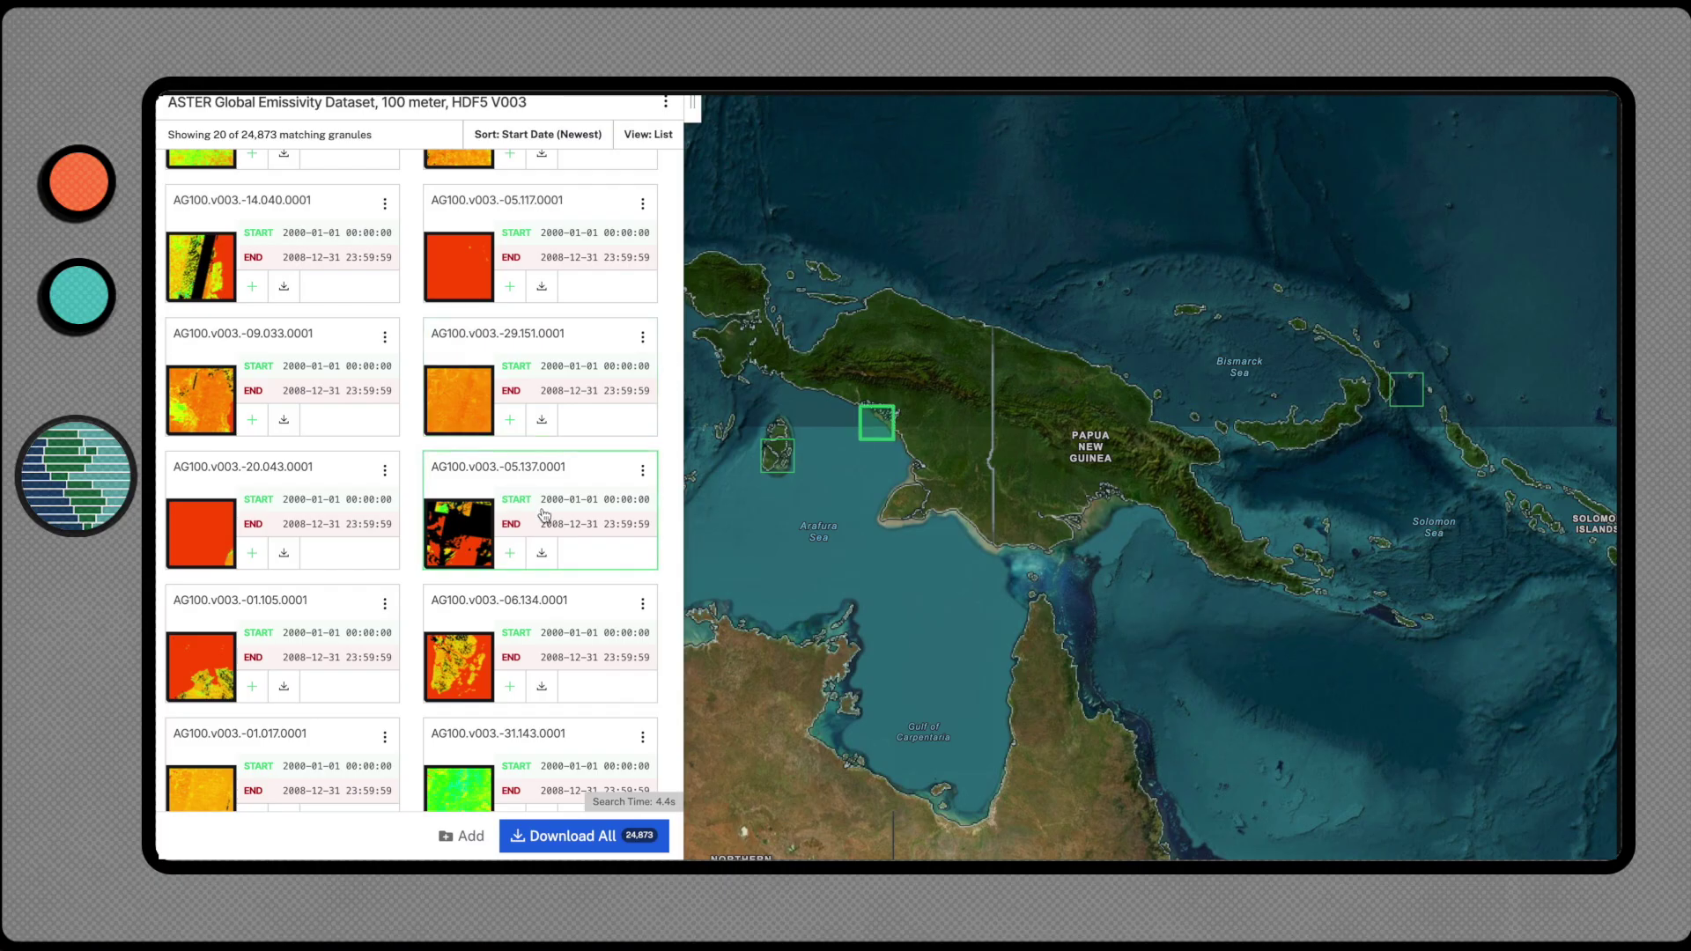
{"action": "left_click", "coordinate": [544, 515]}
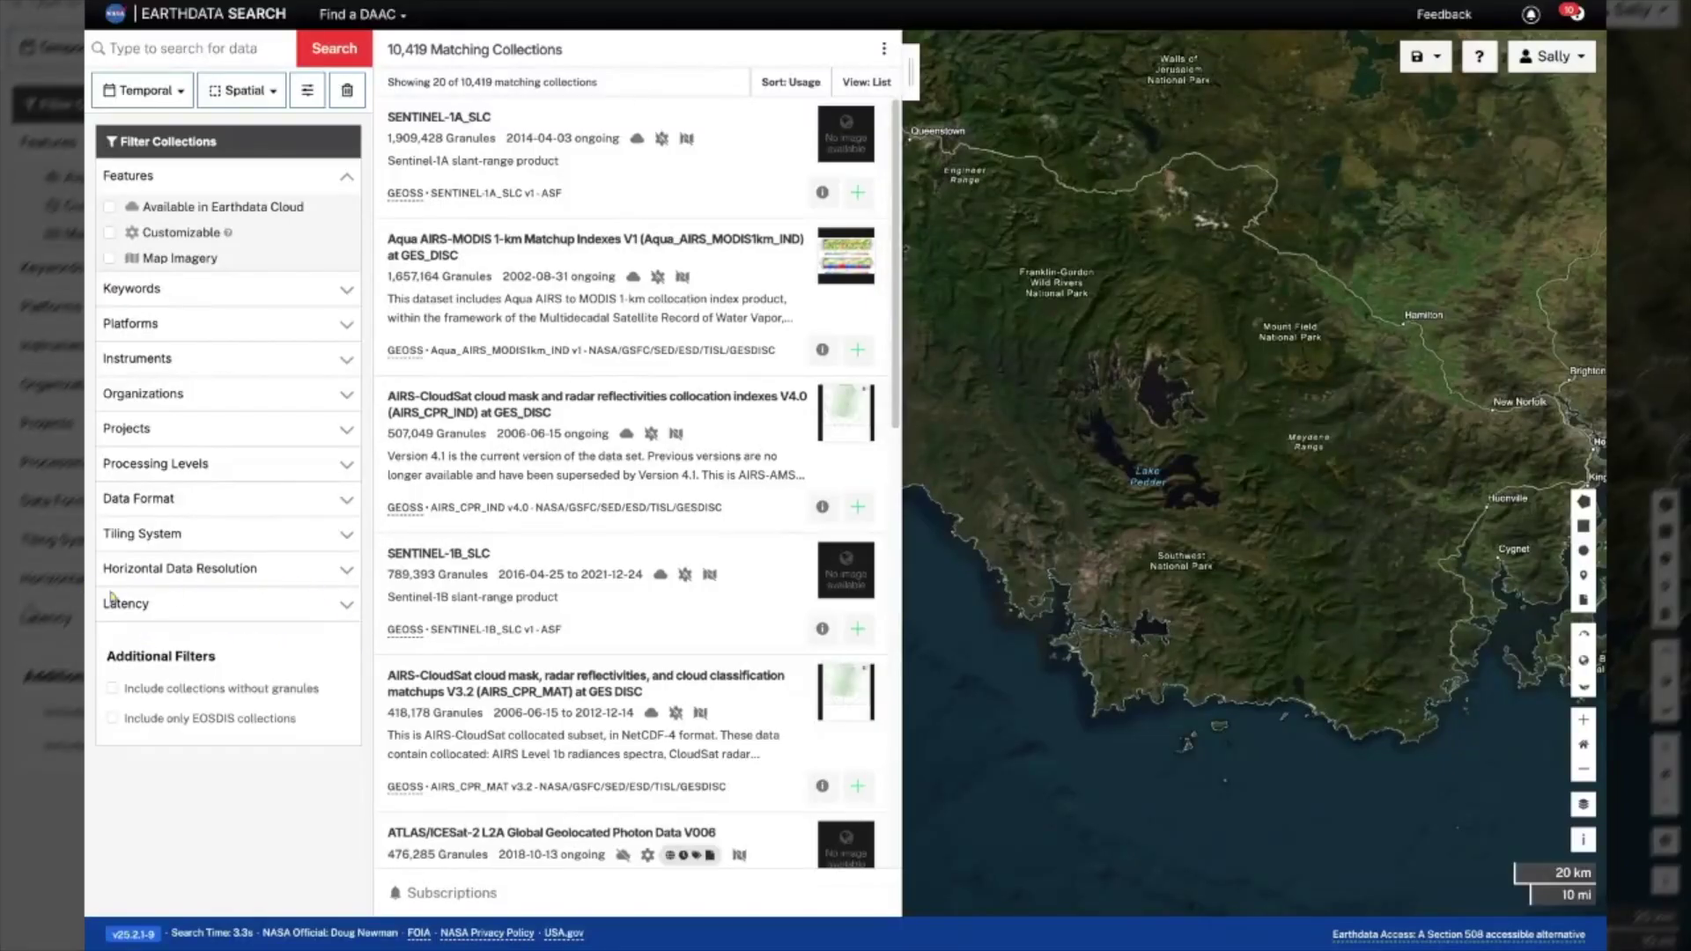
Step: Expand the Latency facet to list 1 to 3 hours, 3 to 24 hours and 1 to 4 days
{"action": "left_click", "coordinate": [345, 617]}
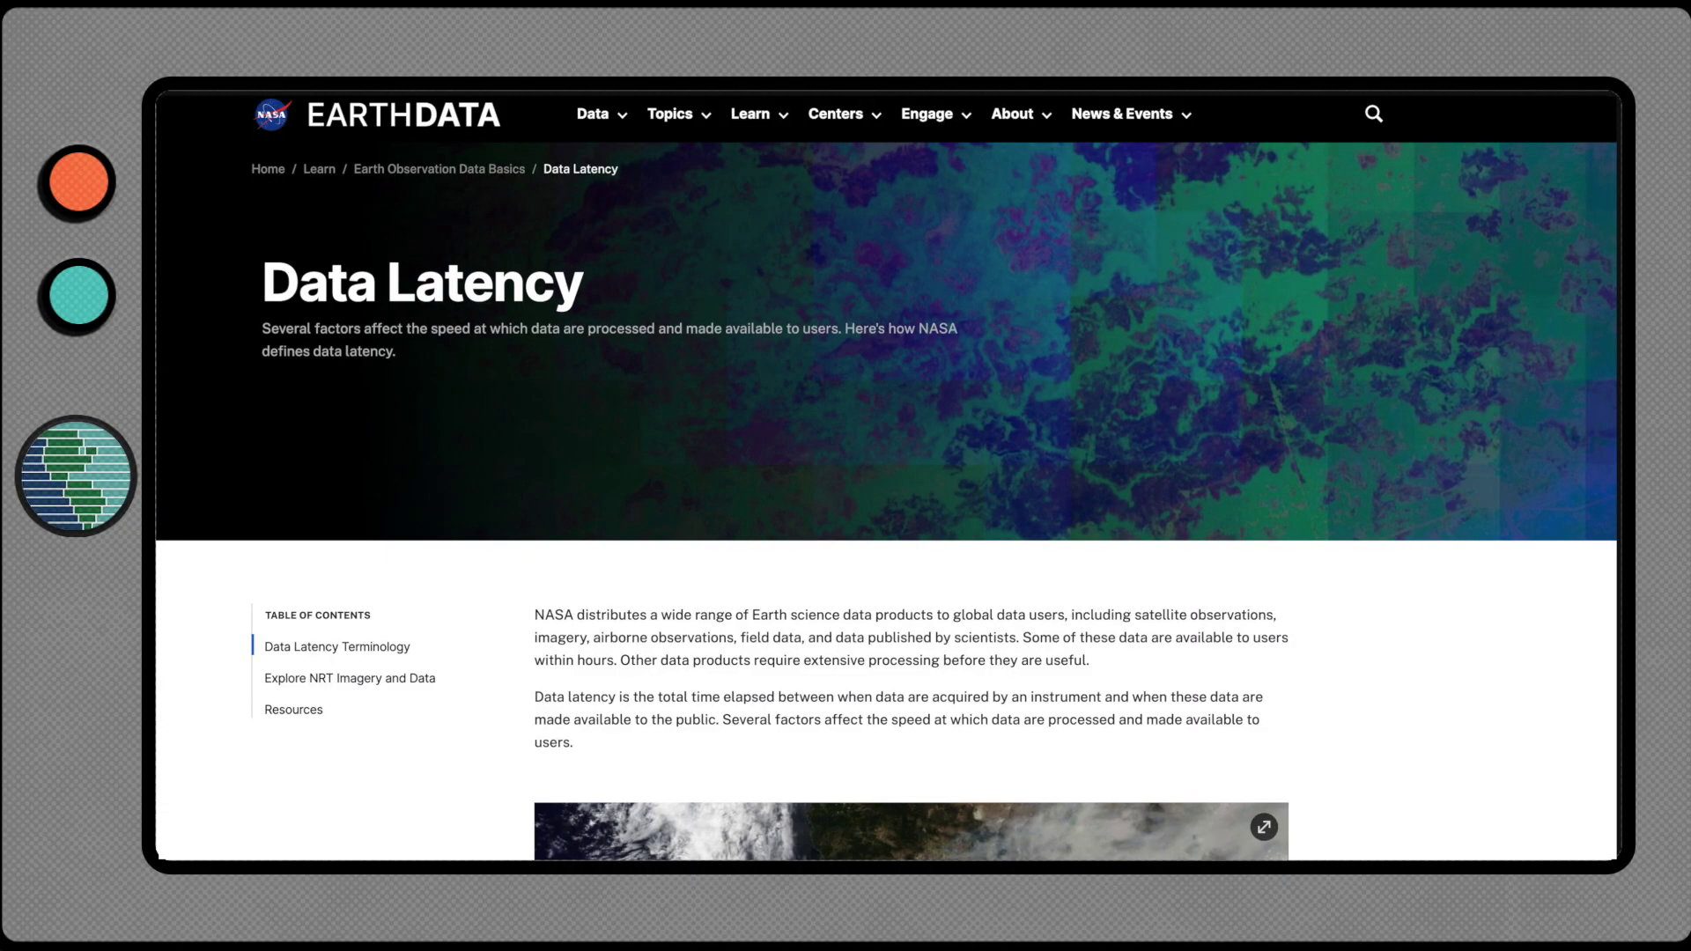
Step: Scroll the Data Latency page down to the Data Latency Terminology heading
{"action": "scroll", "coordinate": [886, 475], "scroll_direction": "down", "scroll_amount": 6}
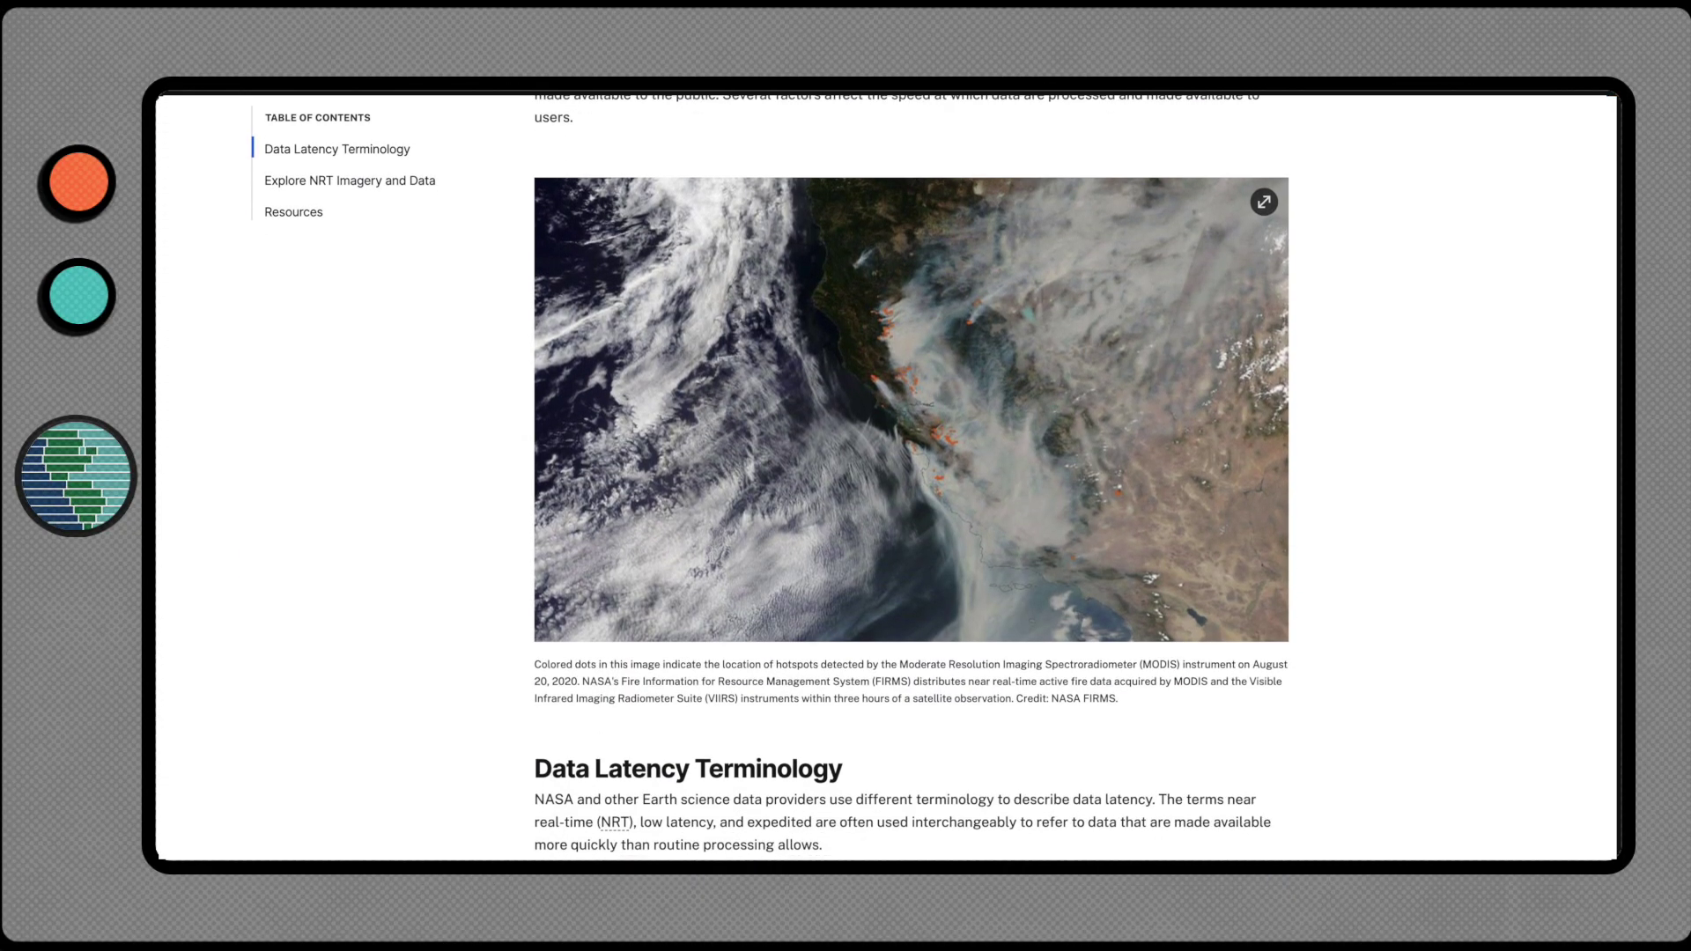